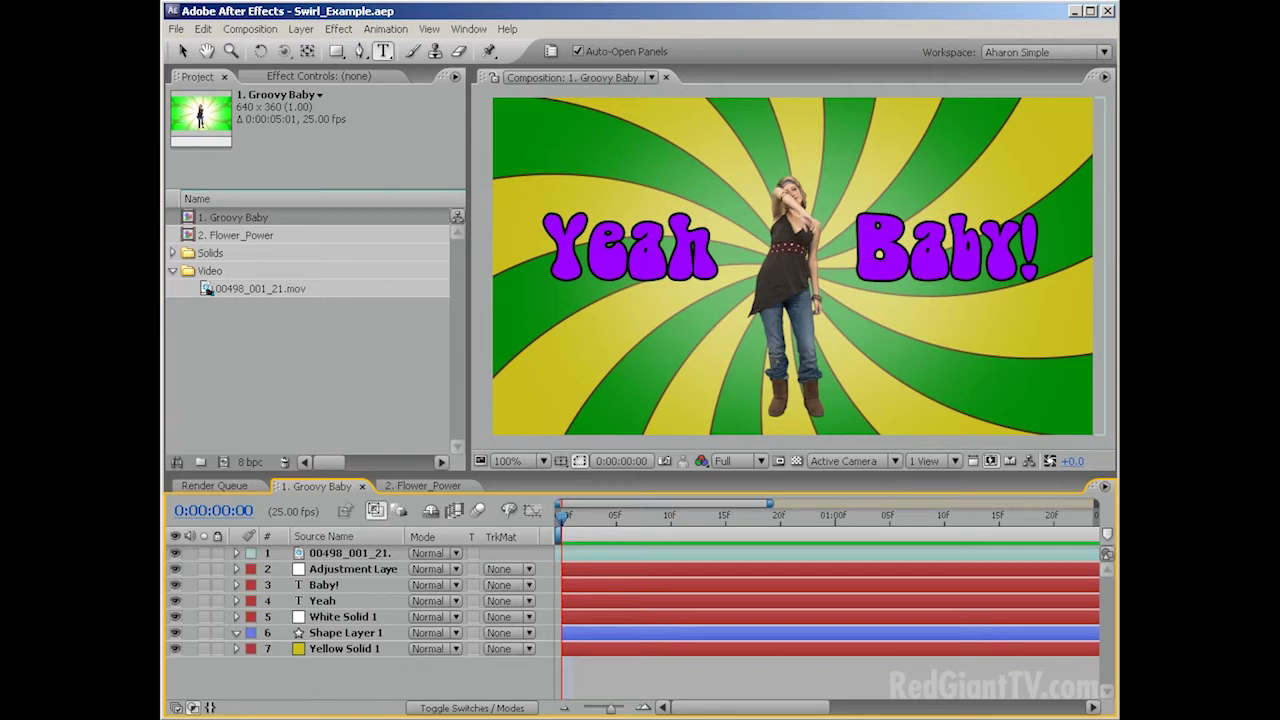
- Preview the finished Groovy Baby composition, and view the Flower_Power composition
key("KP_0")
left_click(389, 485)
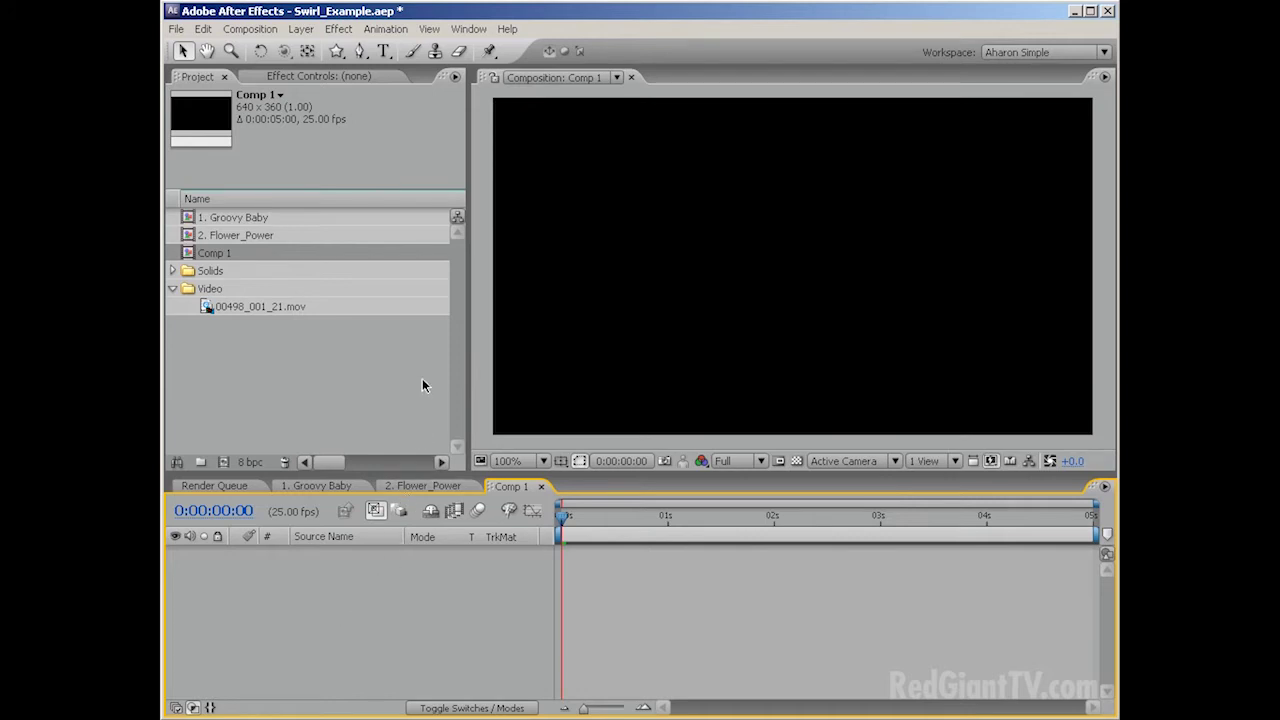
- Add a 640 x 360 dark yellow solid layer to Comp 1
left_click(301, 29)
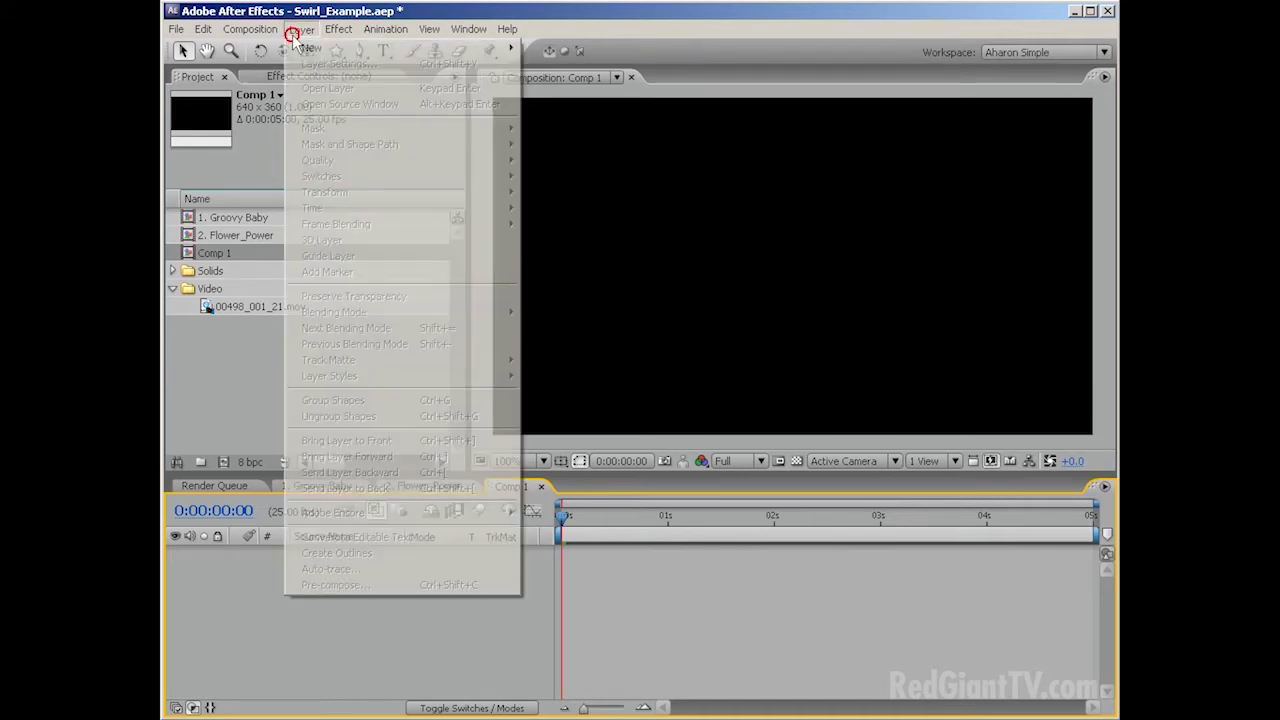
mouse_move(312, 47)
left_click(548, 64)
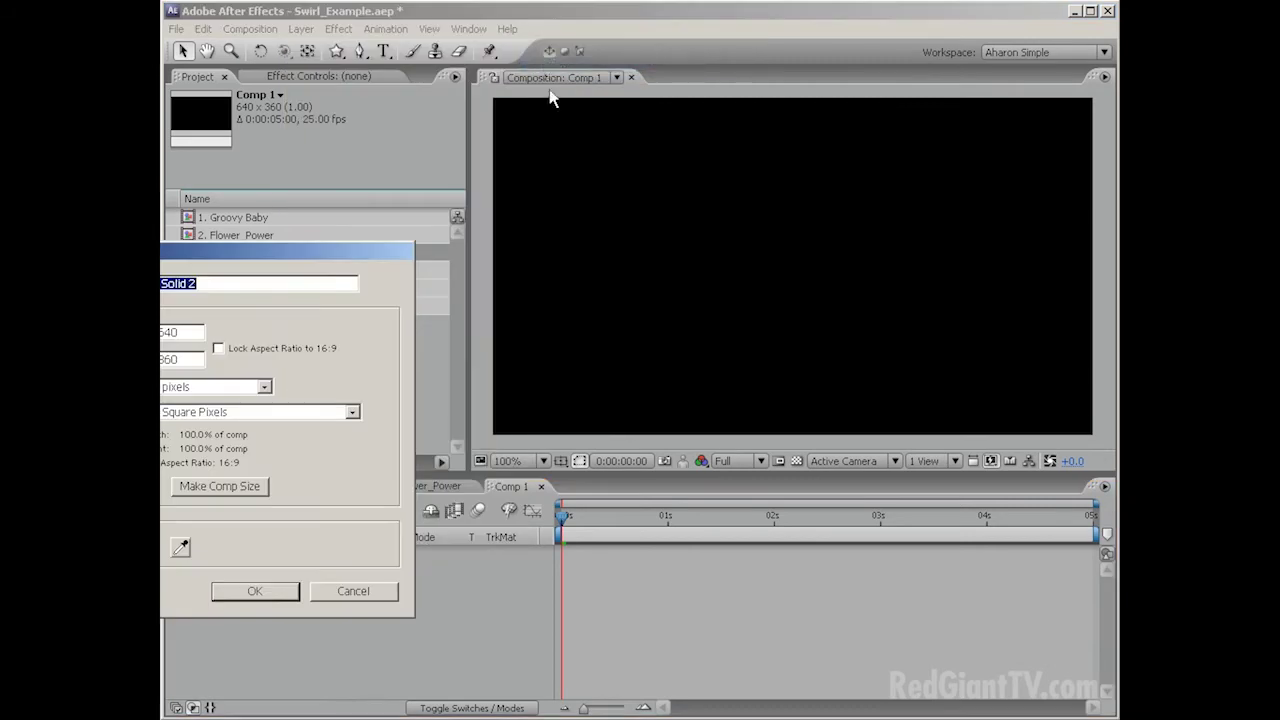
left_click_drag(381, 250, 871, 97)
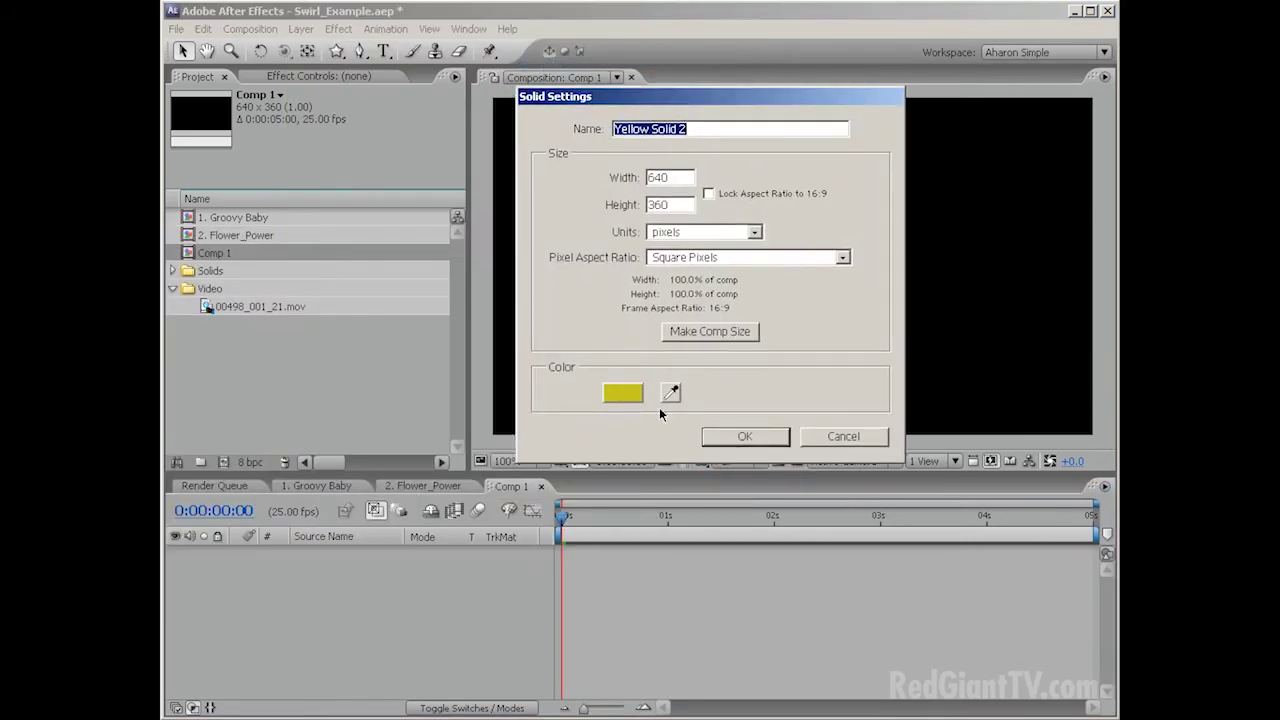
left_click(623, 394)
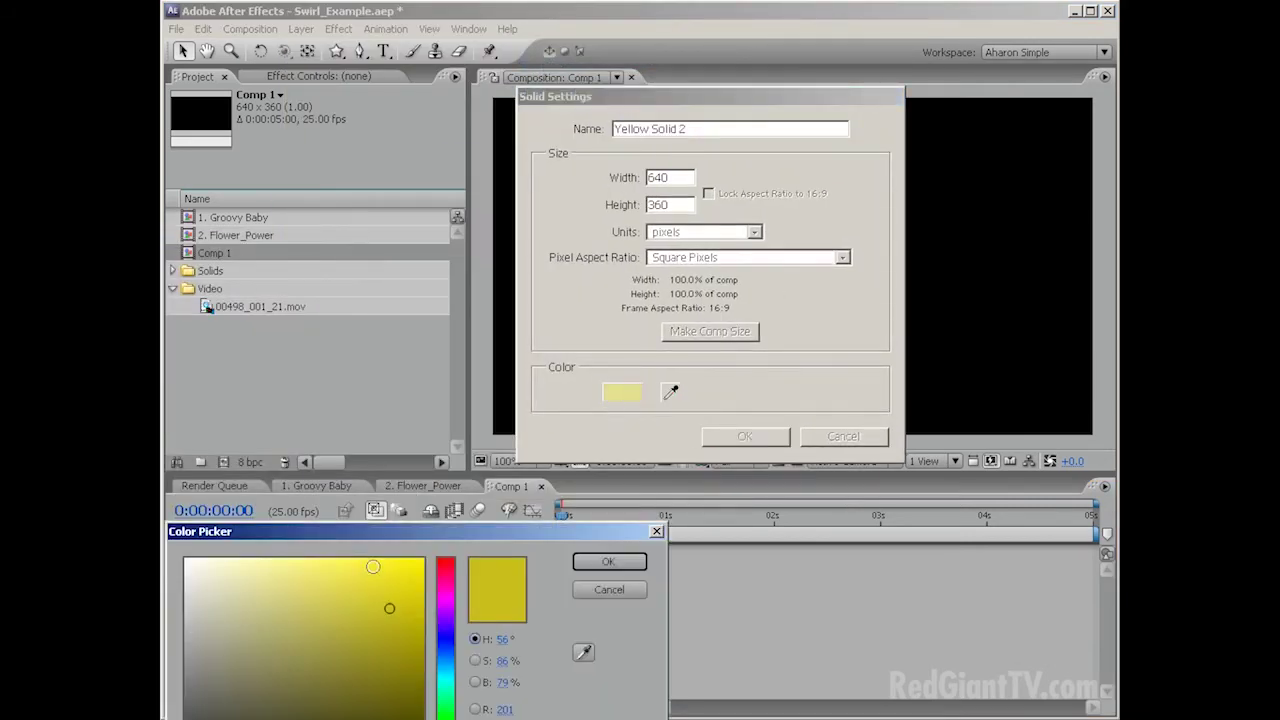
left_click_drag(386, 540, 455, 373)
left_click(665, 390)
left_click(733, 440)
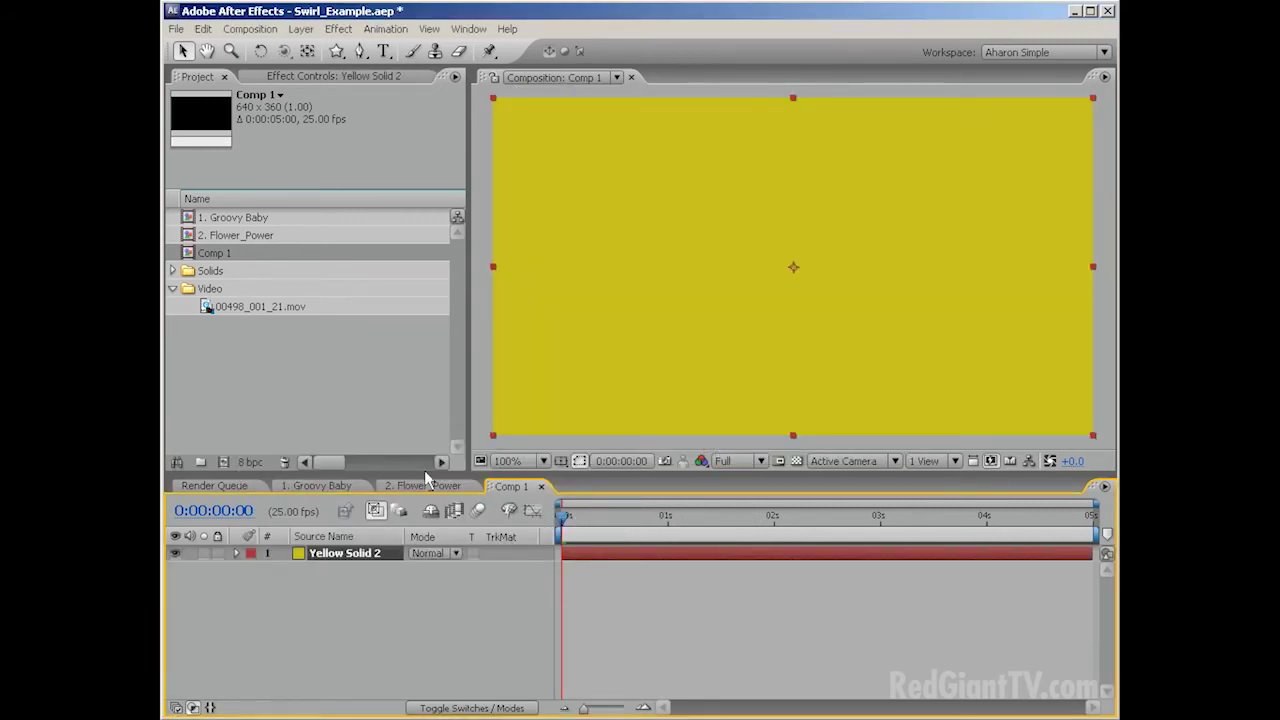
- Draw a small star mask on the selected yellow solid with the Star tool, and undo it
left_click(338, 53)
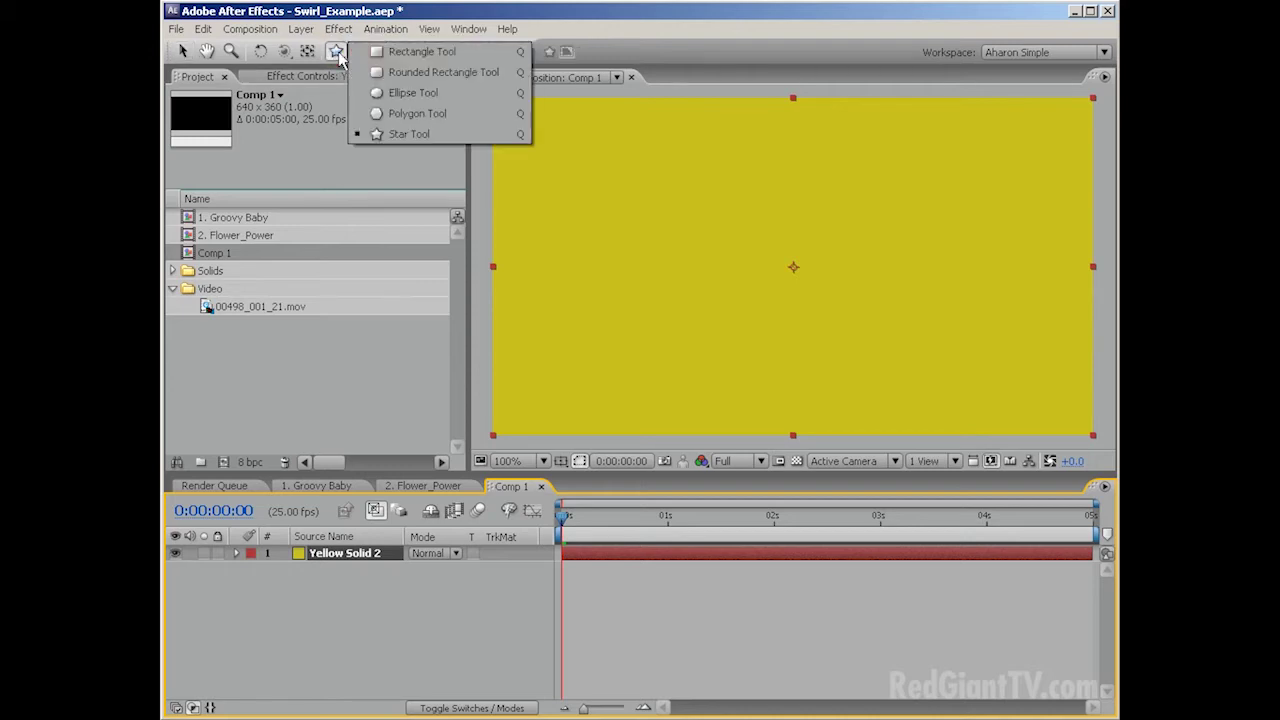
left_click(420, 134)
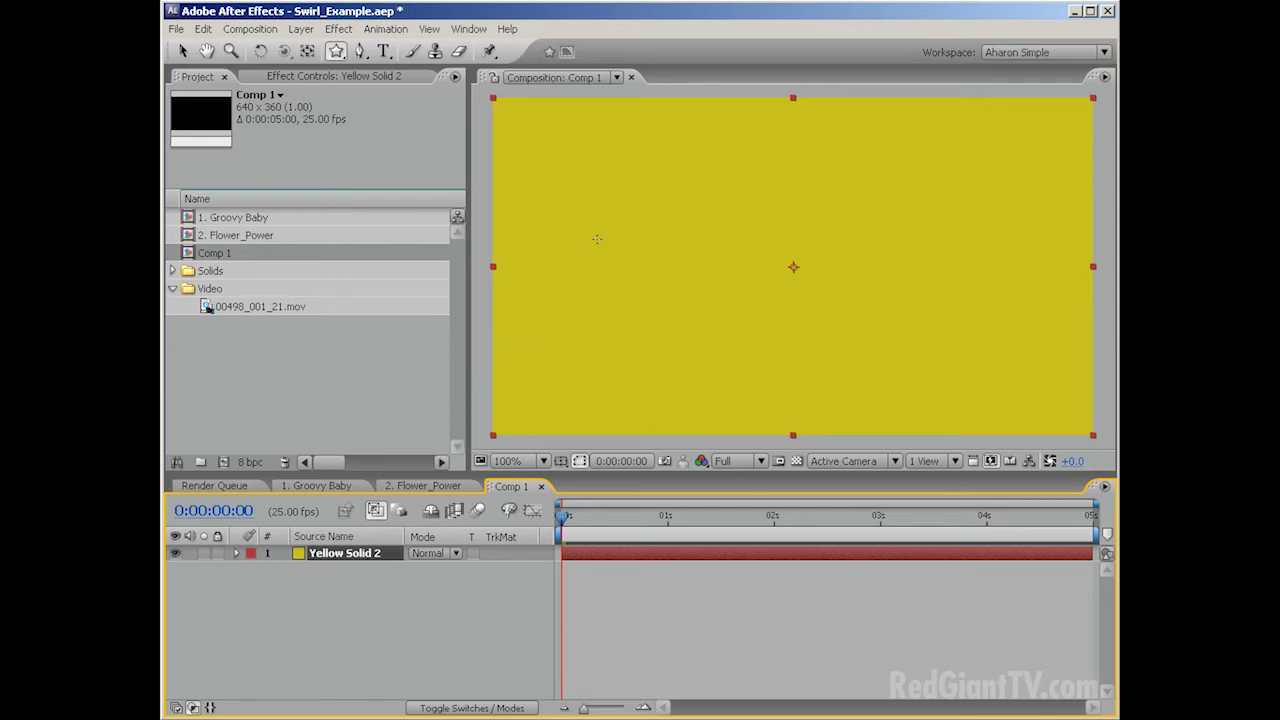
left_click_drag(593, 237, 658, 305)
key("ctrl+z")
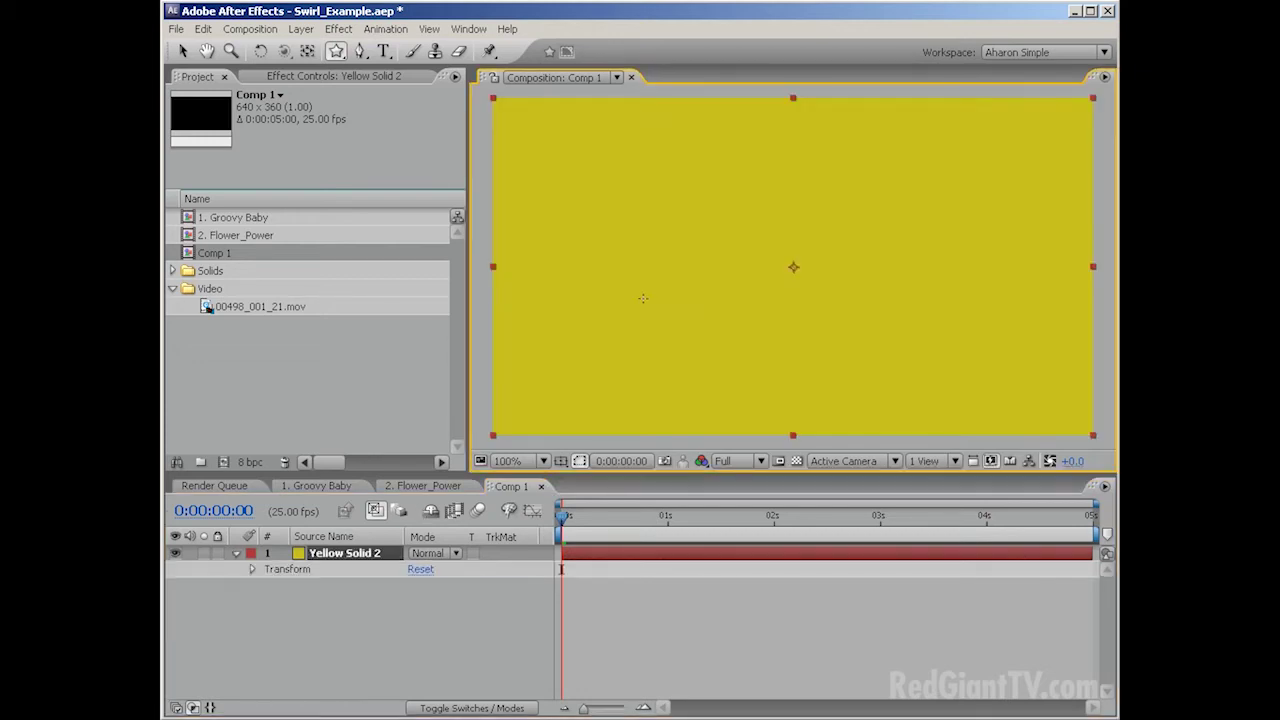
- Deselect the yellow solid and create a star shape layer that fills the composition's height
left_click(354, 663)
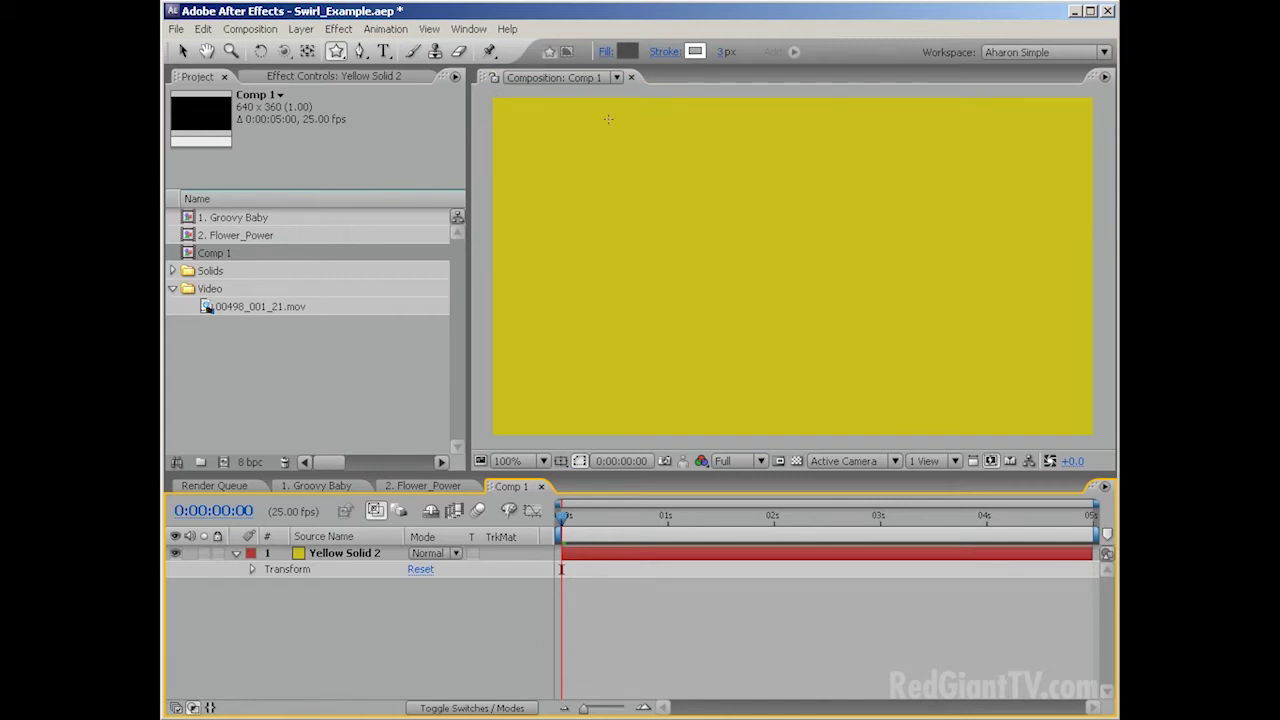
double_click(336, 51)
key("v")
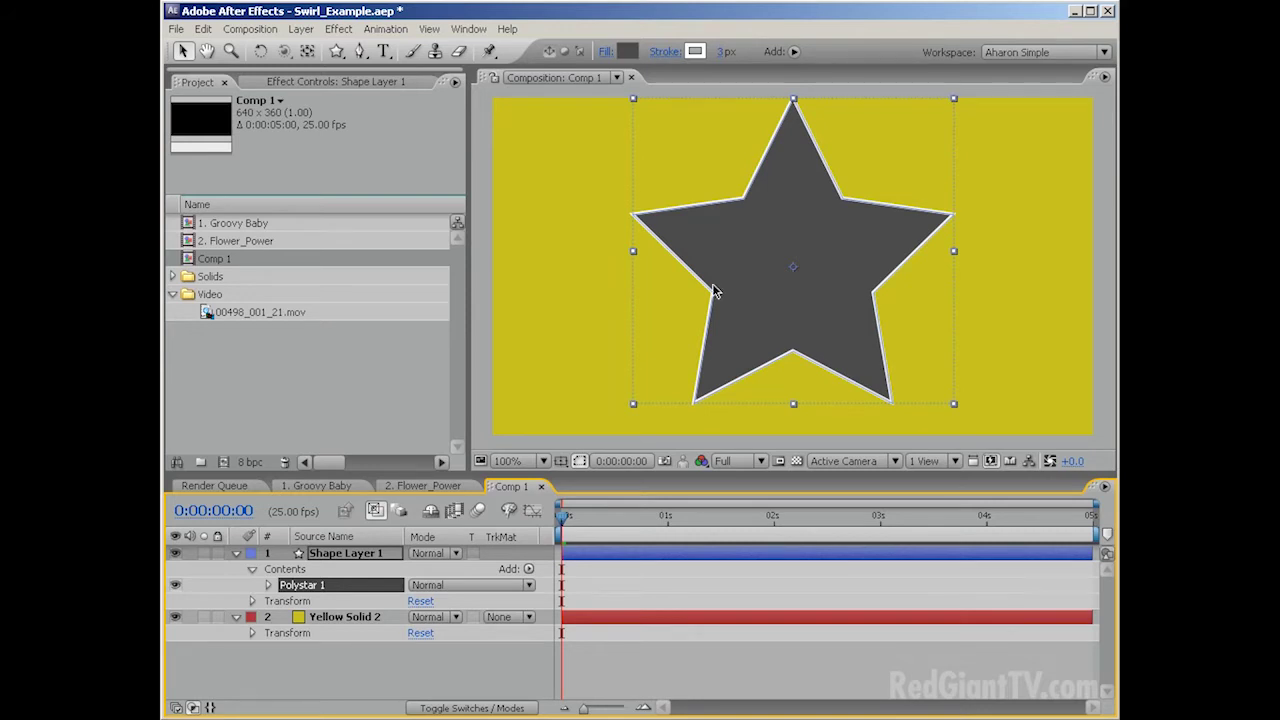
- Set the star's fill color to dark green
left_click(624, 52)
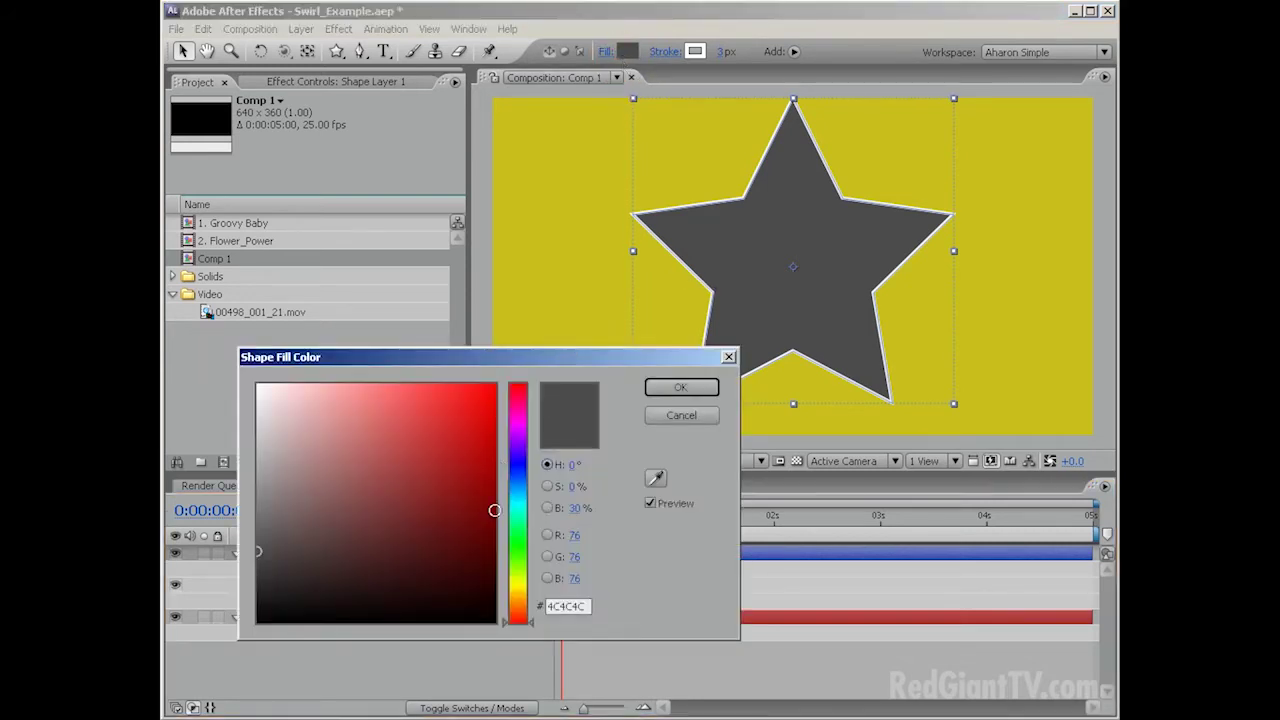
left_click(517, 540)
left_click(500, 517)
mouse_move(500, 517)
left_mouse_down()
mouse_move(513, 532)
mouse_move(474, 521)
mouse_move(500, 516)
left_mouse_up()
left_click(676, 390)
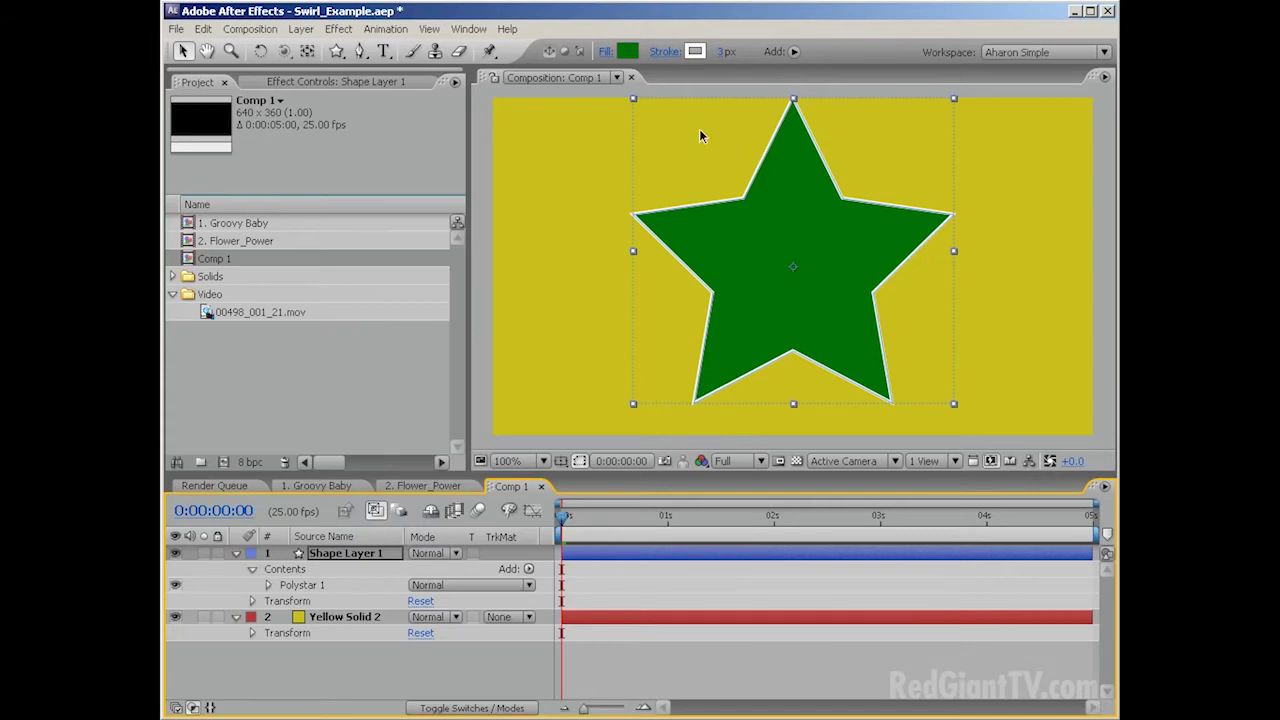
- Set the star's stroke color to dark brown (583400), and deselect the shape layer
left_click(695, 51)
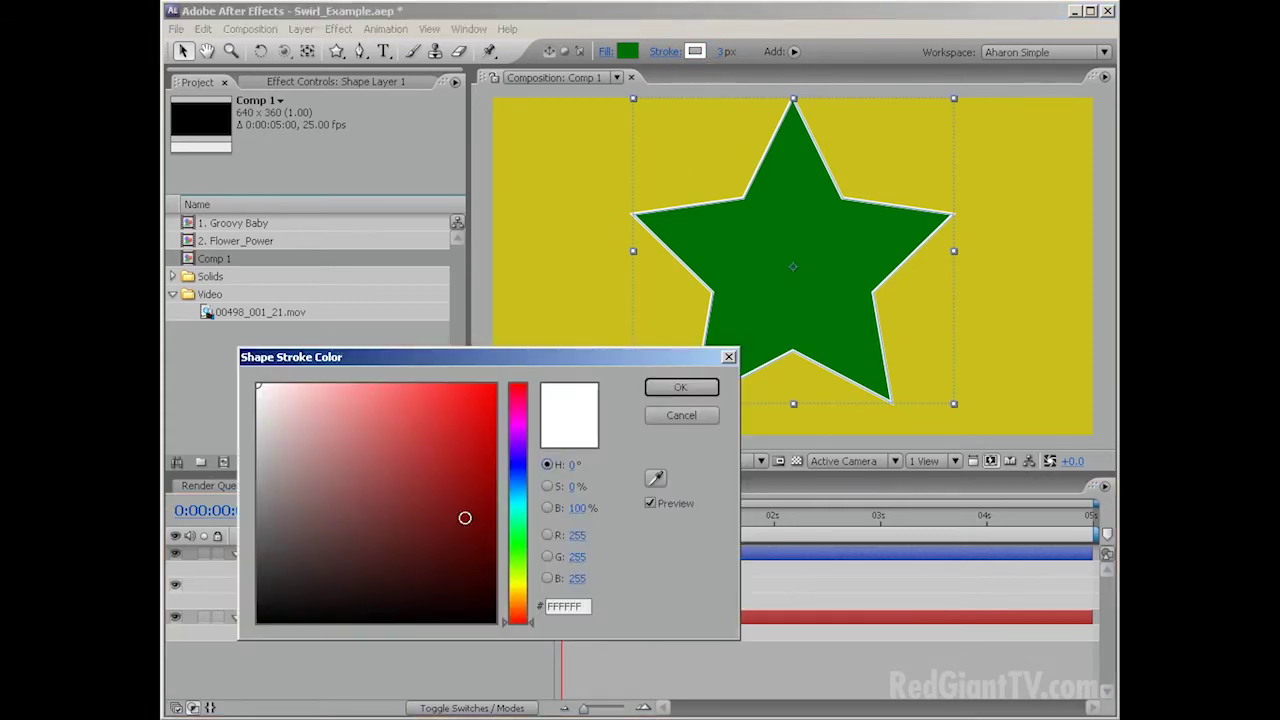
left_click_drag(518, 582, 523, 601)
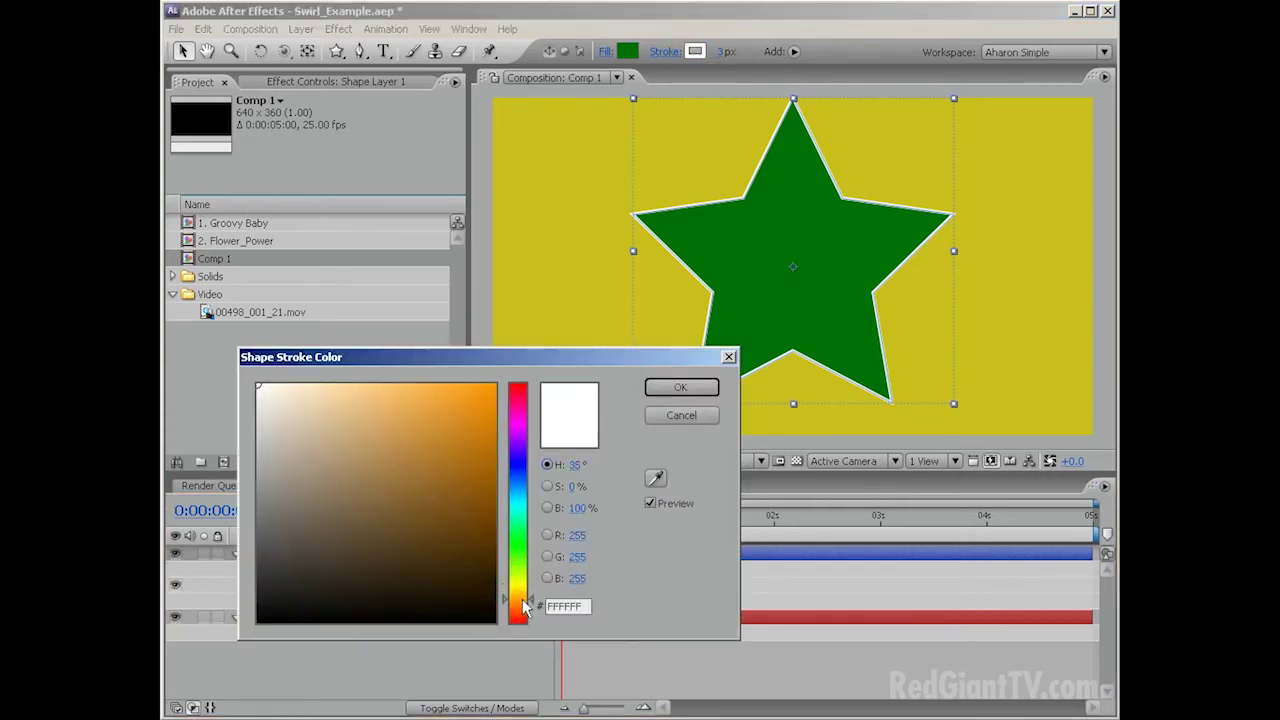
left_click_drag(477, 529, 510, 541)
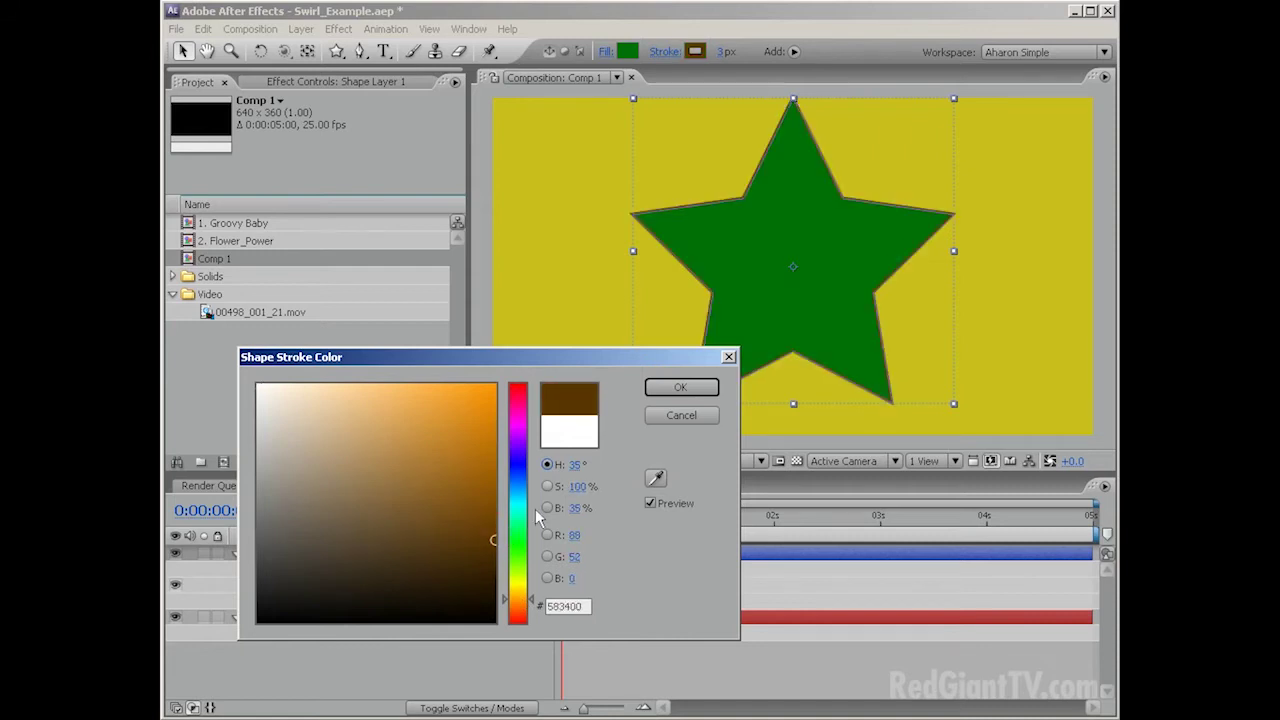
left_click(678, 387)
left_click(685, 658)
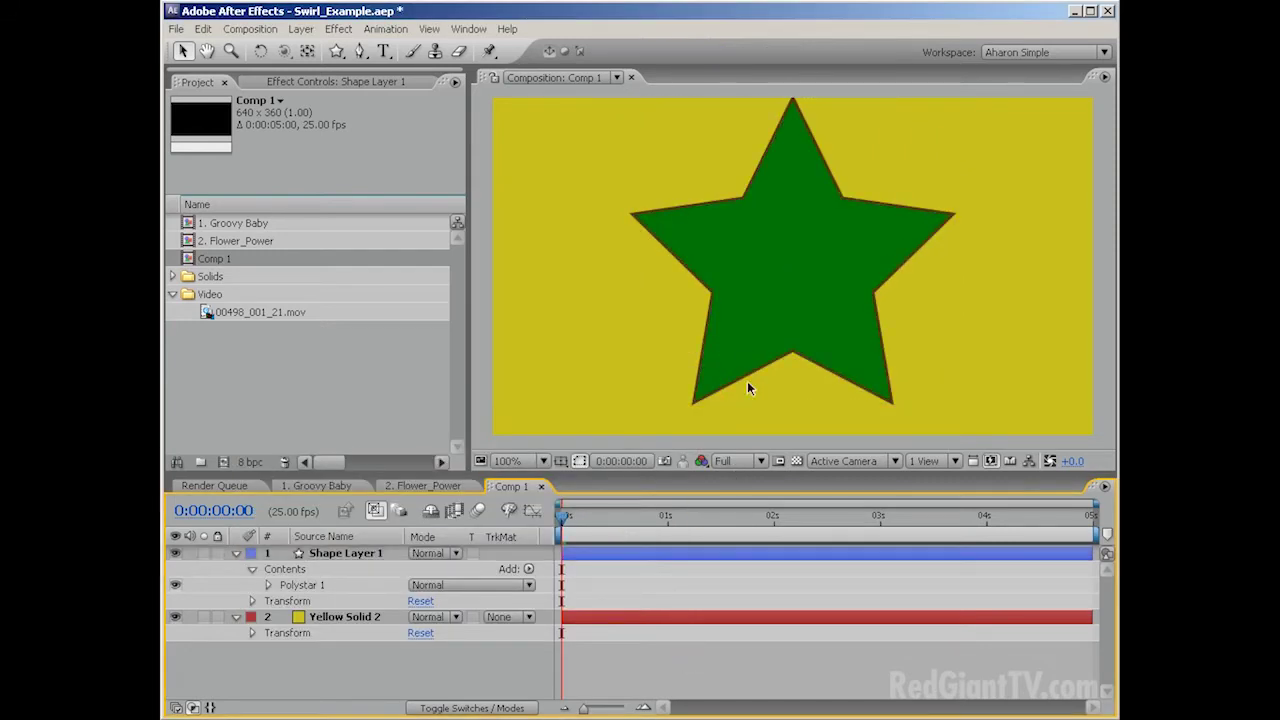
- Expand the star shape layer's Polystar Path 1 properties and set its points to 10
left_click(762, 232)
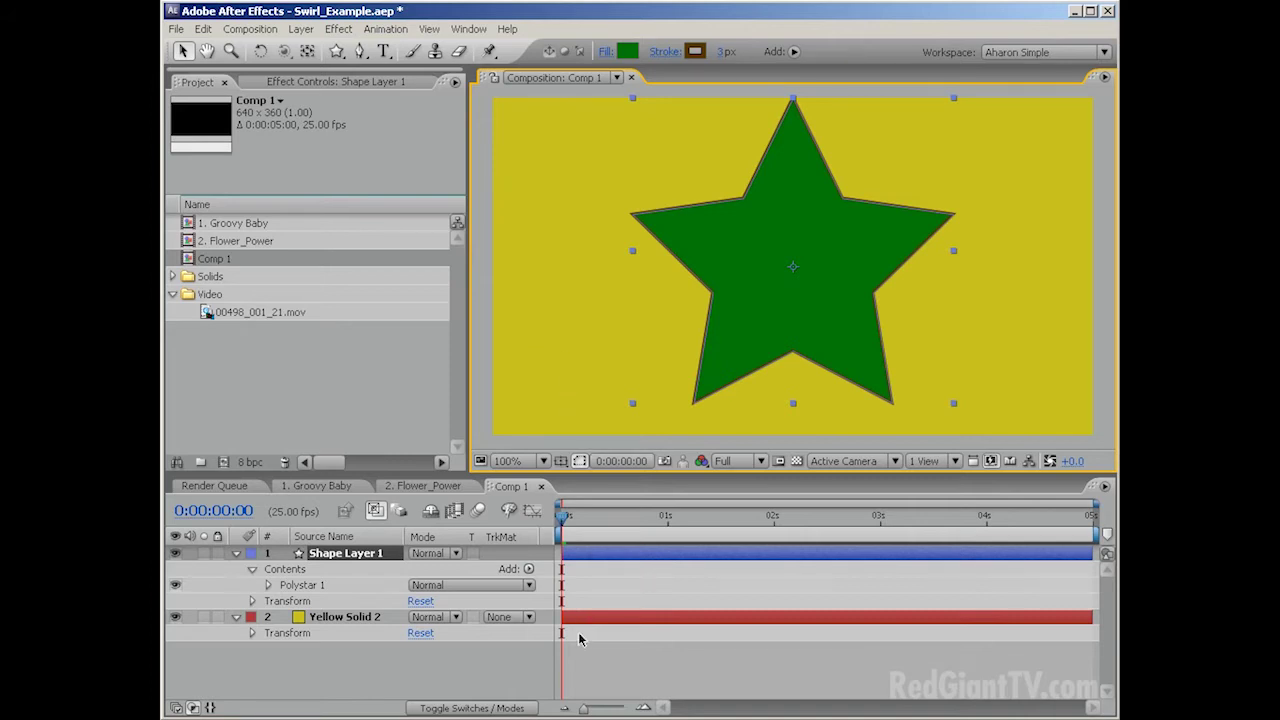
left_click(267, 586)
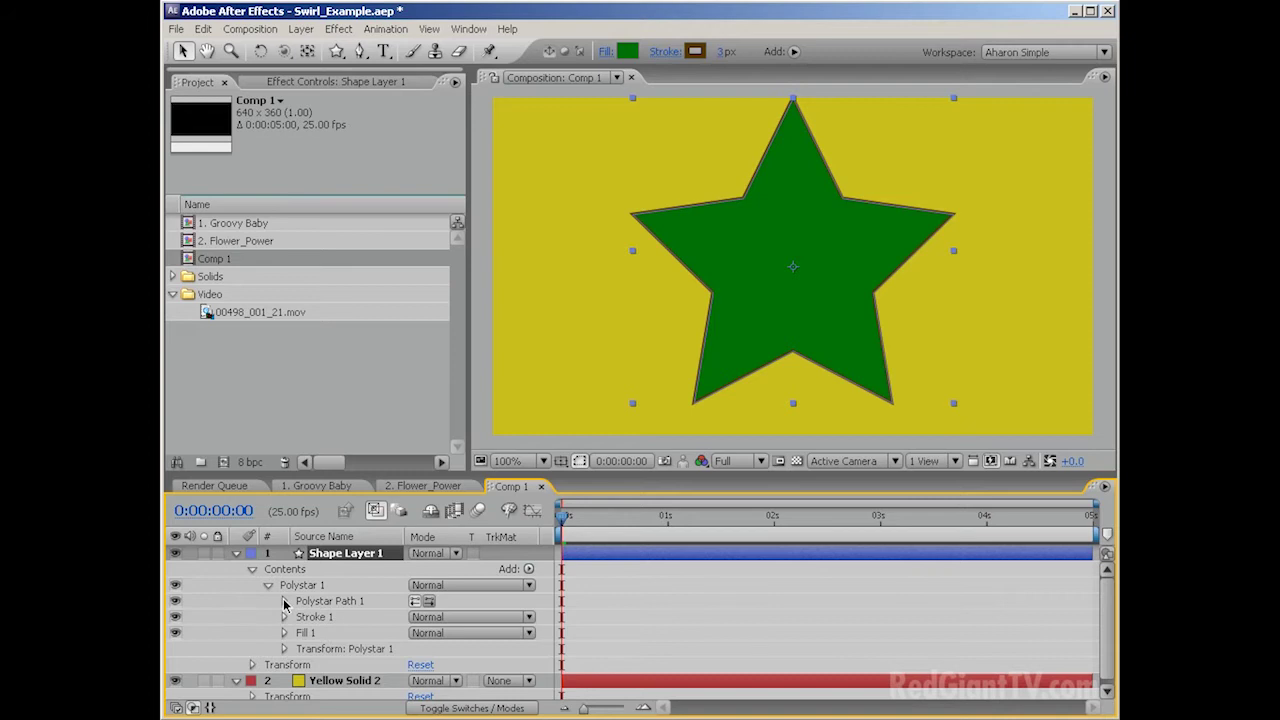
left_click(284, 601)
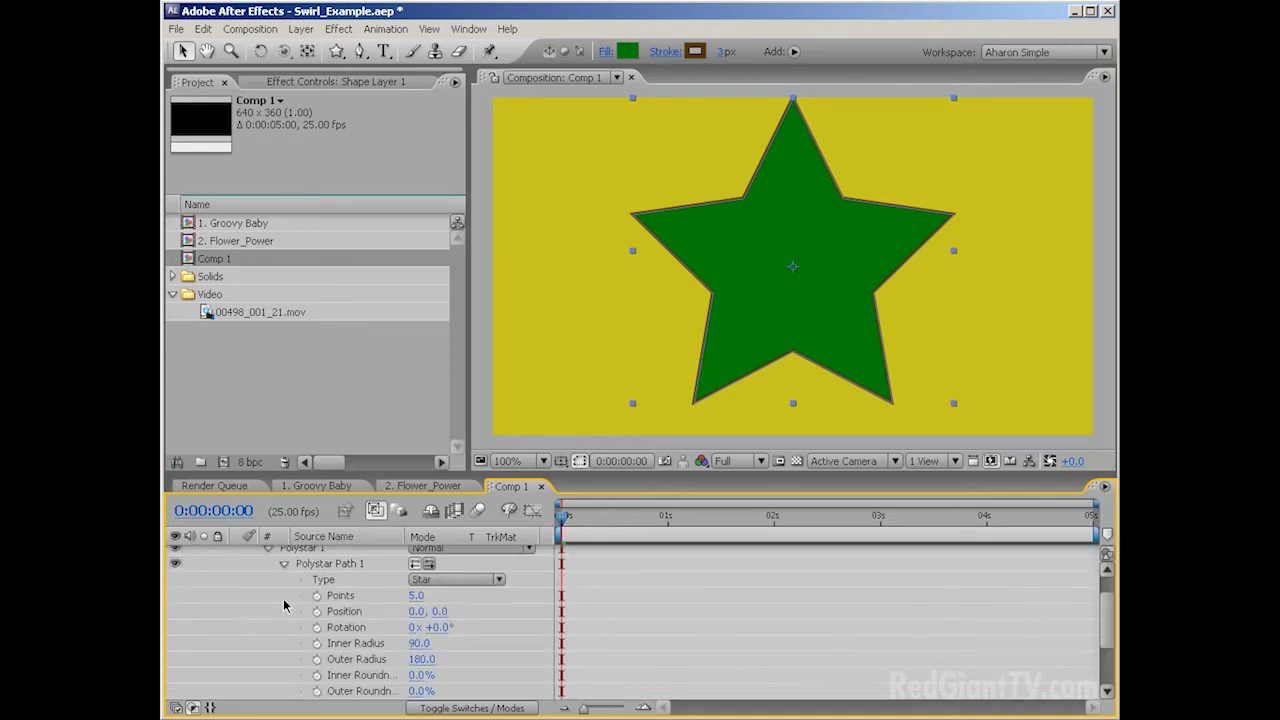
left_click(418, 598)
type("10")
key("Return")
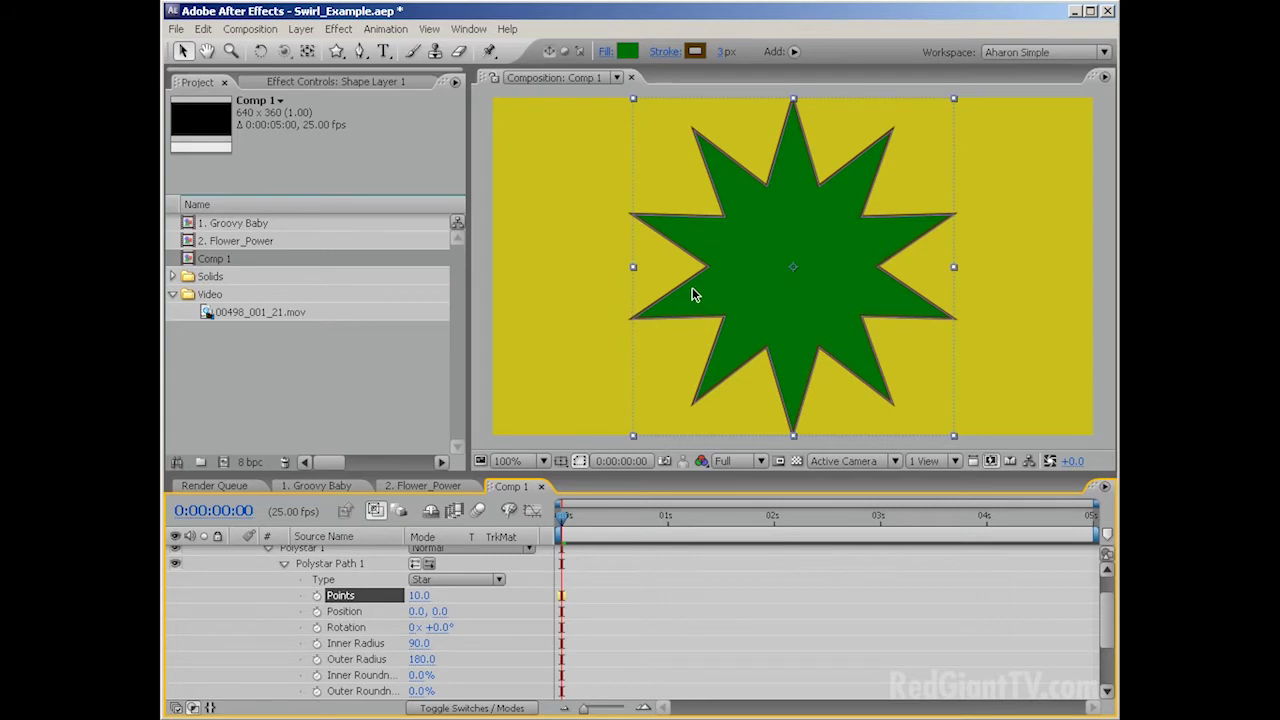
- Set the star path's inner radius to 0
left_click(419, 643)
type("0")
key("Return")
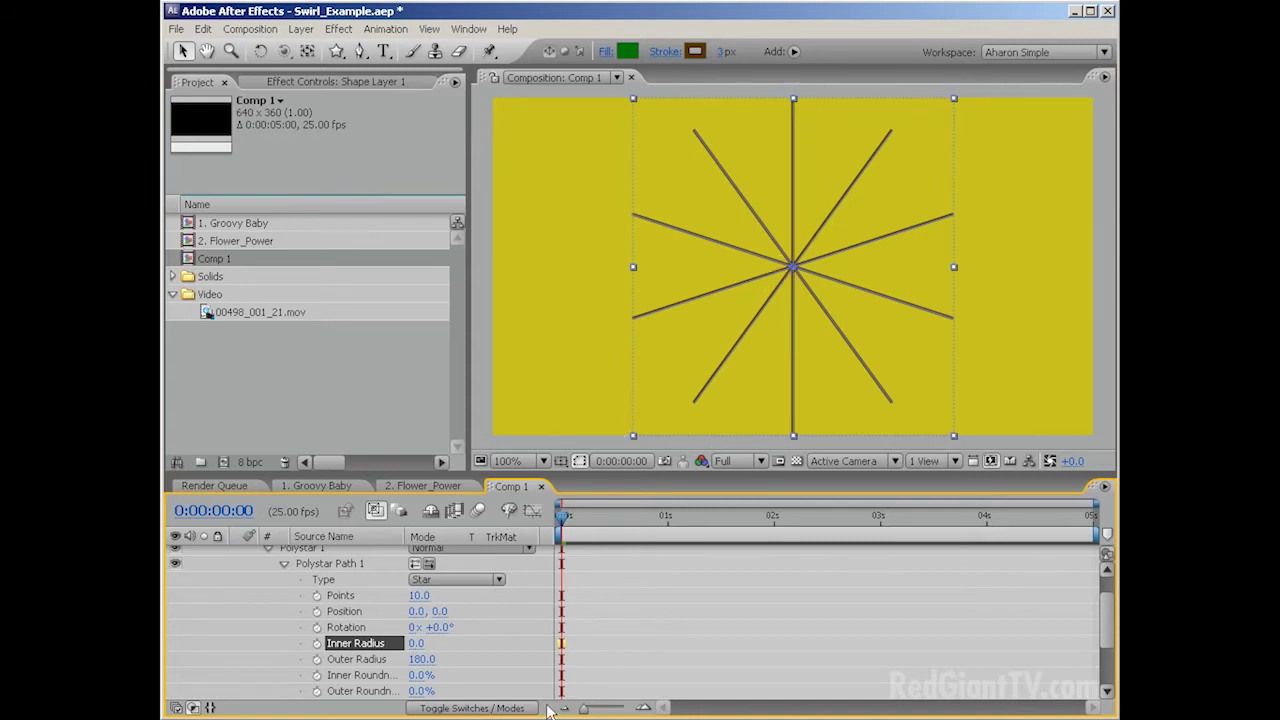
- Set the star path's outer radius to 2200 so its rays extend far beyond the frame
left_click_drag(419, 659, 463, 658)
left_click(443, 658)
type("581")
key("Return")
left_click_drag(488, 659, 505, 659)
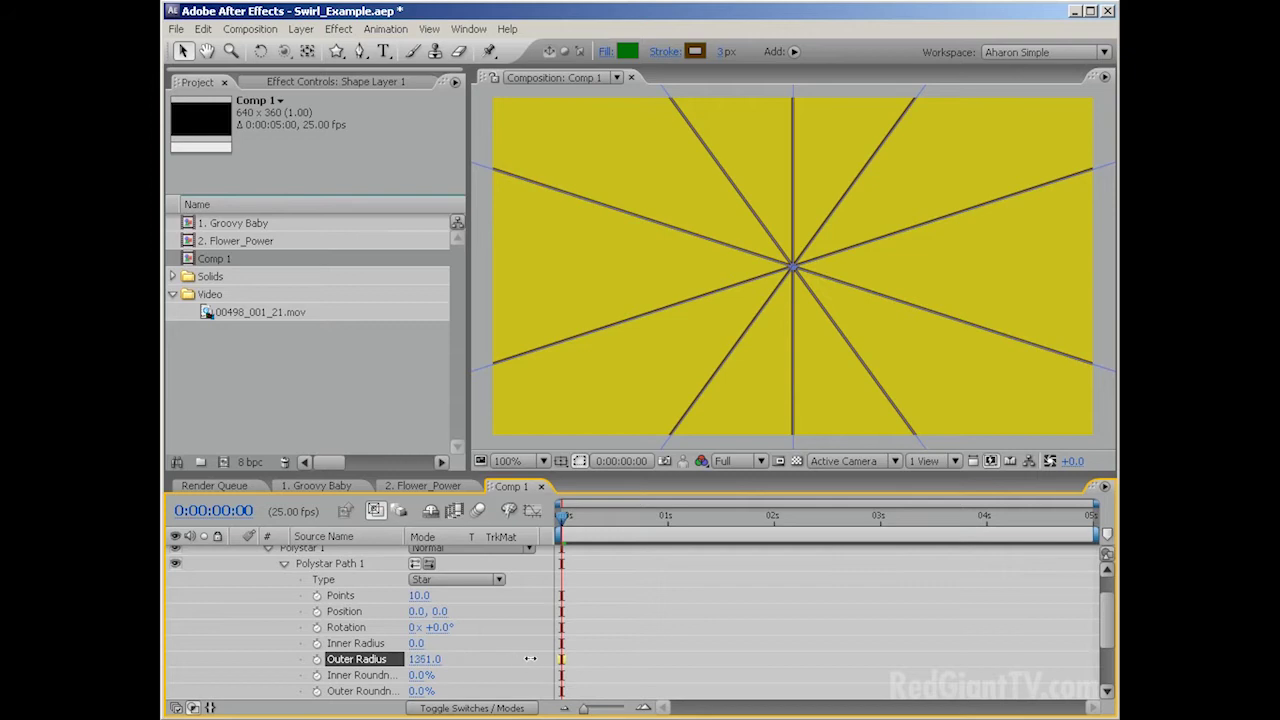
left_click_drag(603, 658, 565, 652)
left_click(423, 659)
type("2200")
key("Return")
scroll(660, 248, "down", 8)
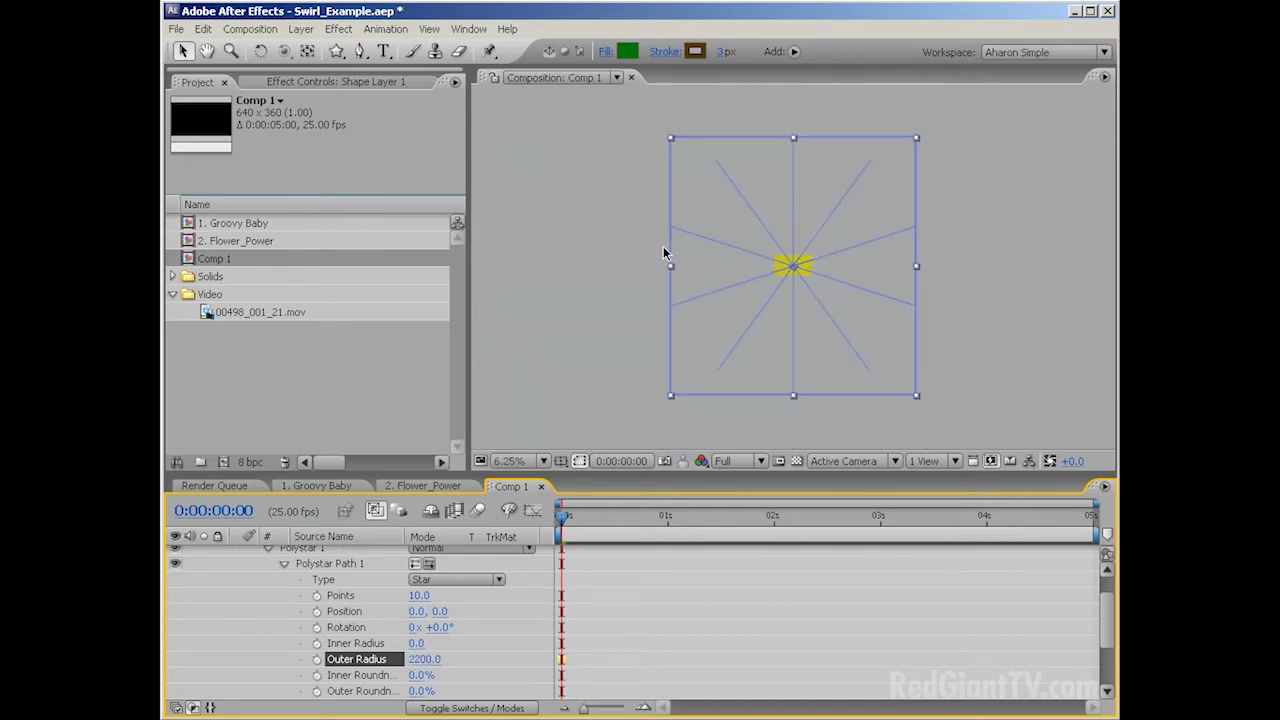
scroll(663, 248, "up", 8)
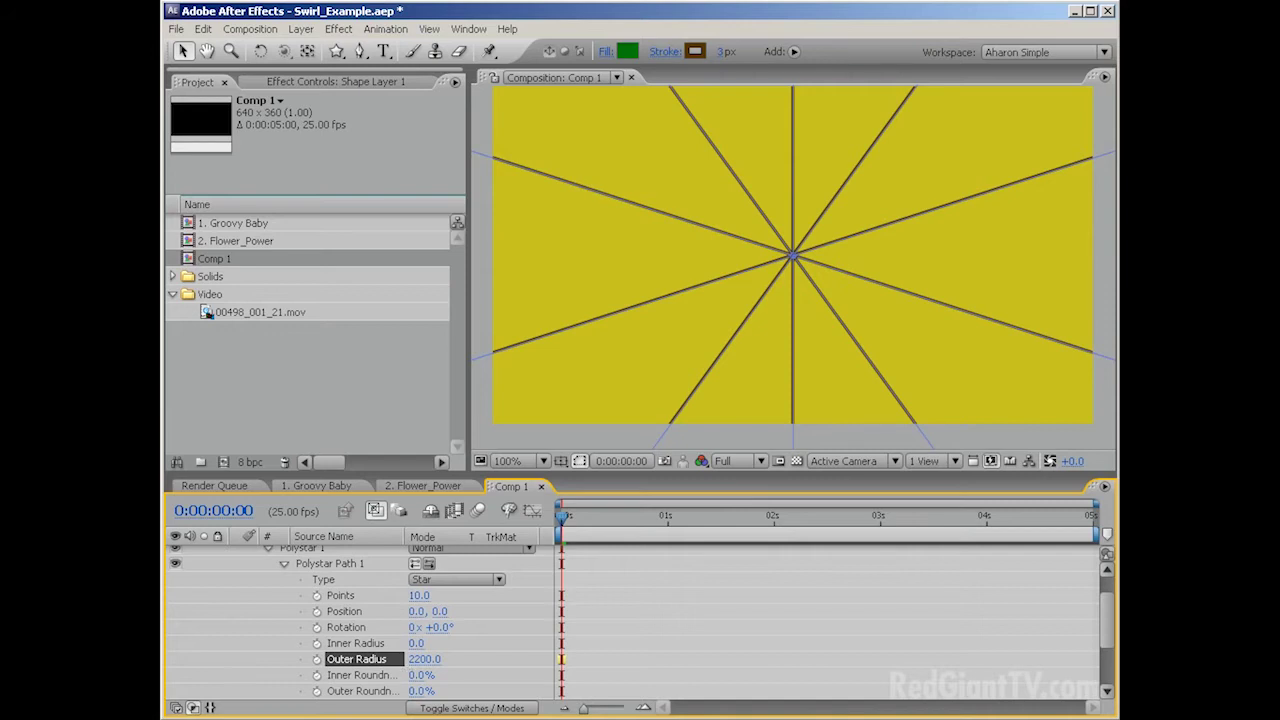
- Set the star path's outer roundness to 95% to widen its rays into green wedges
left_click_drag(418, 690, 496, 690)
scroll(711, 330, "down", 8)
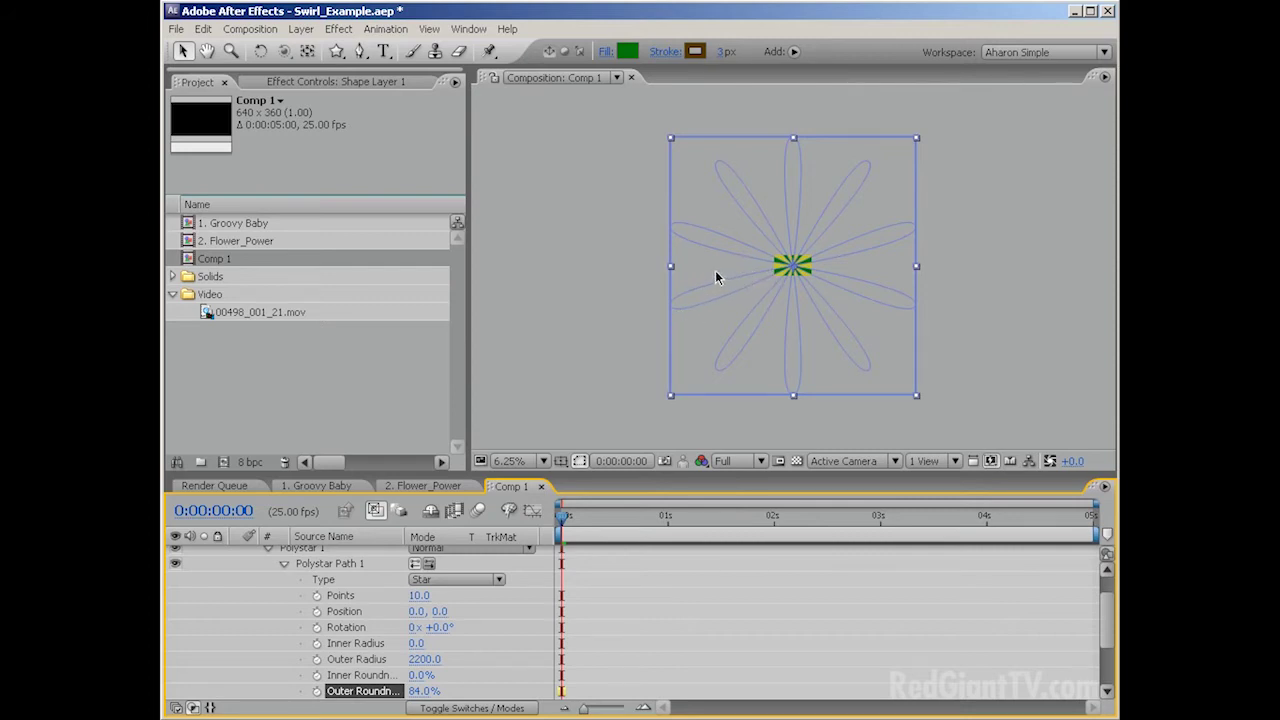
scroll(771, 311, "up", 8)
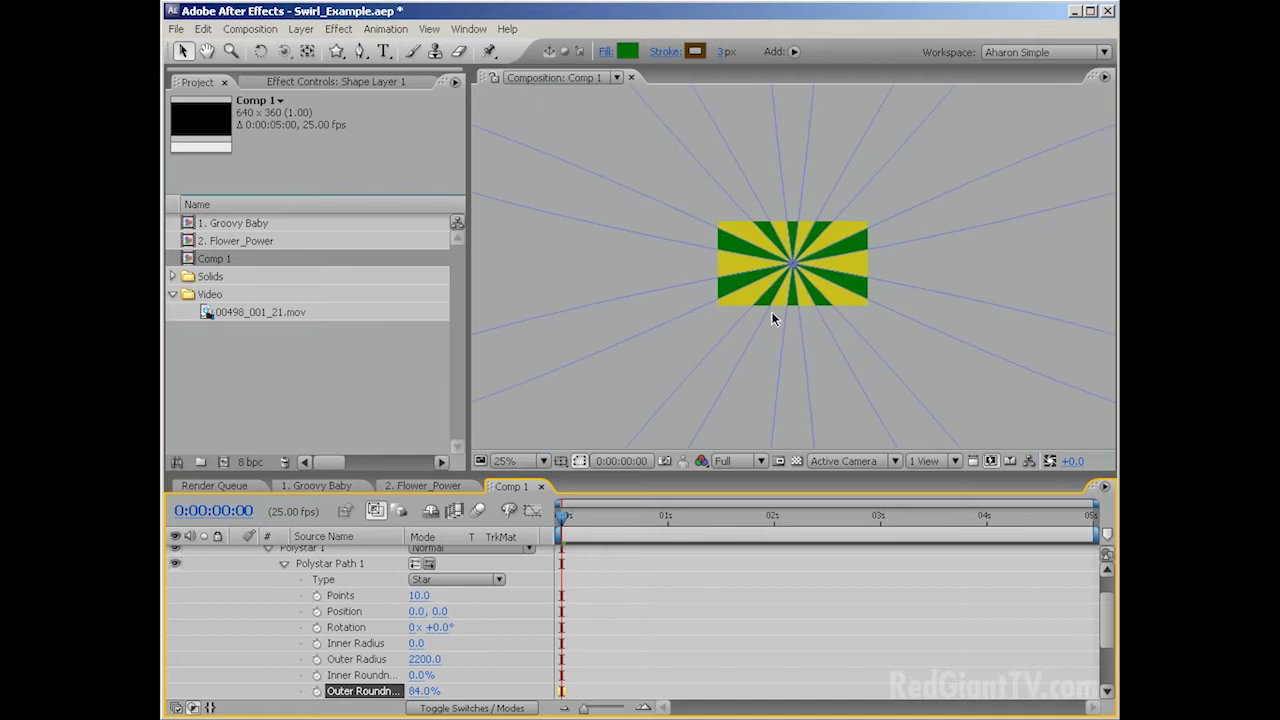
left_click_drag(414, 691, 423, 695)
left_click(423, 692)
type("95")
key("Return")
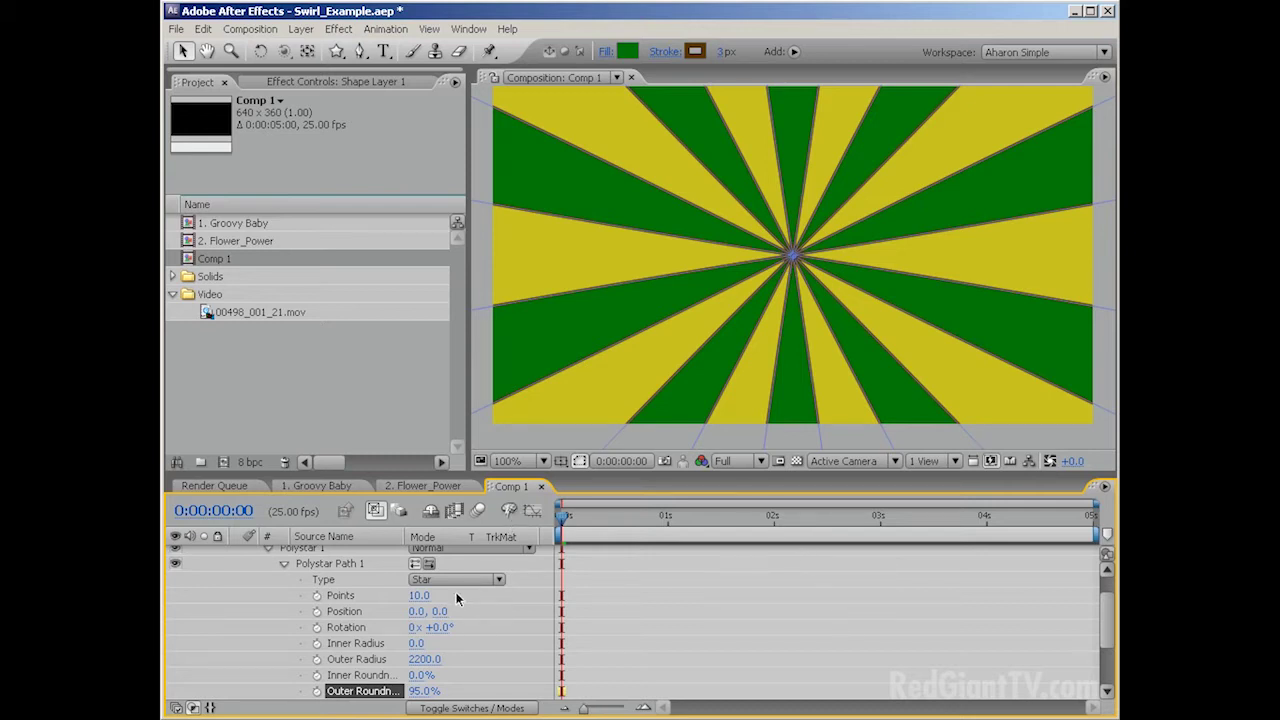
- Add a Twist operator to the star in the contents of Shape Layer 1
scroll(474, 631, "down", 1)
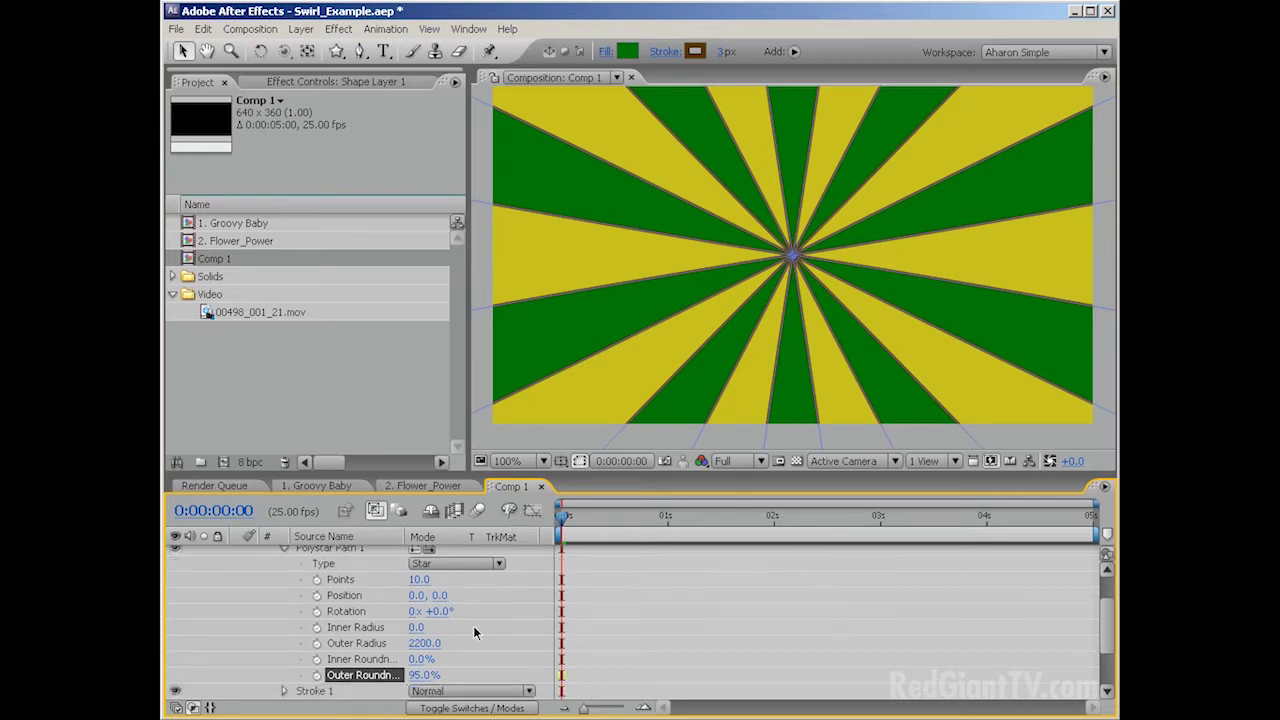
scroll(474, 631, "up", 3)
scroll(473, 625, "down", 1)
scroll(473, 625, "up", 2)
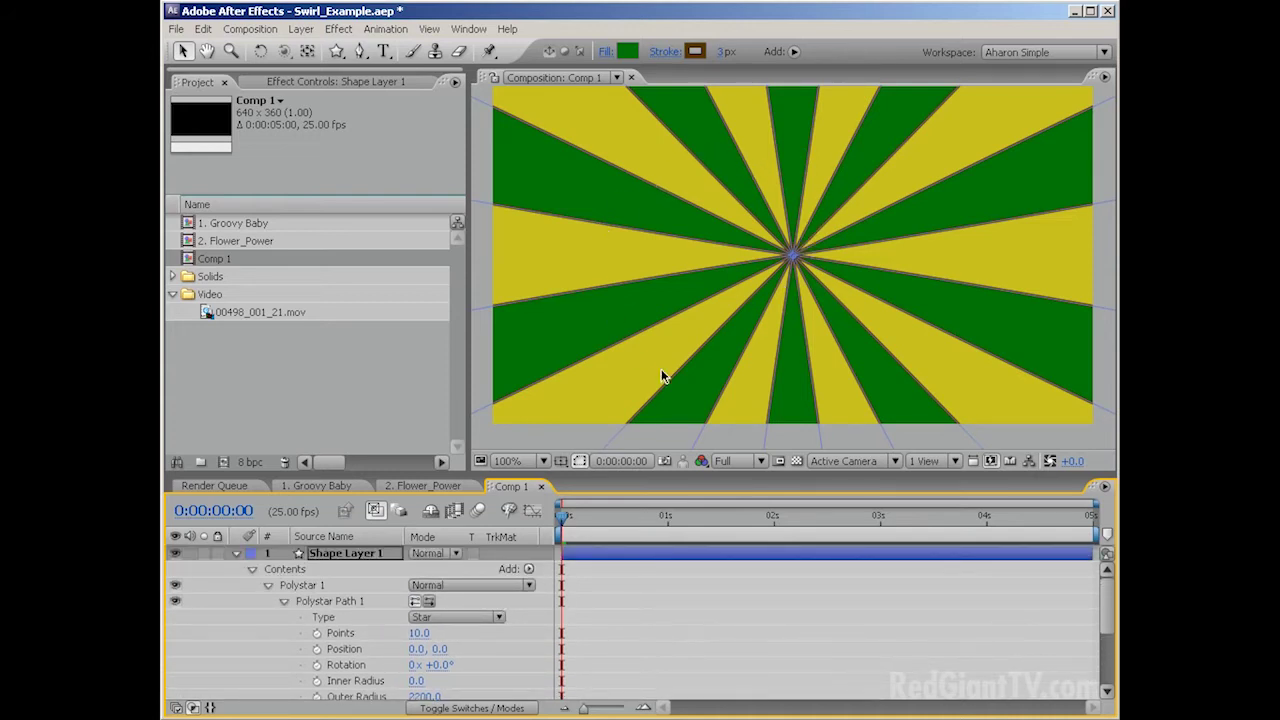
left_click(529, 569)
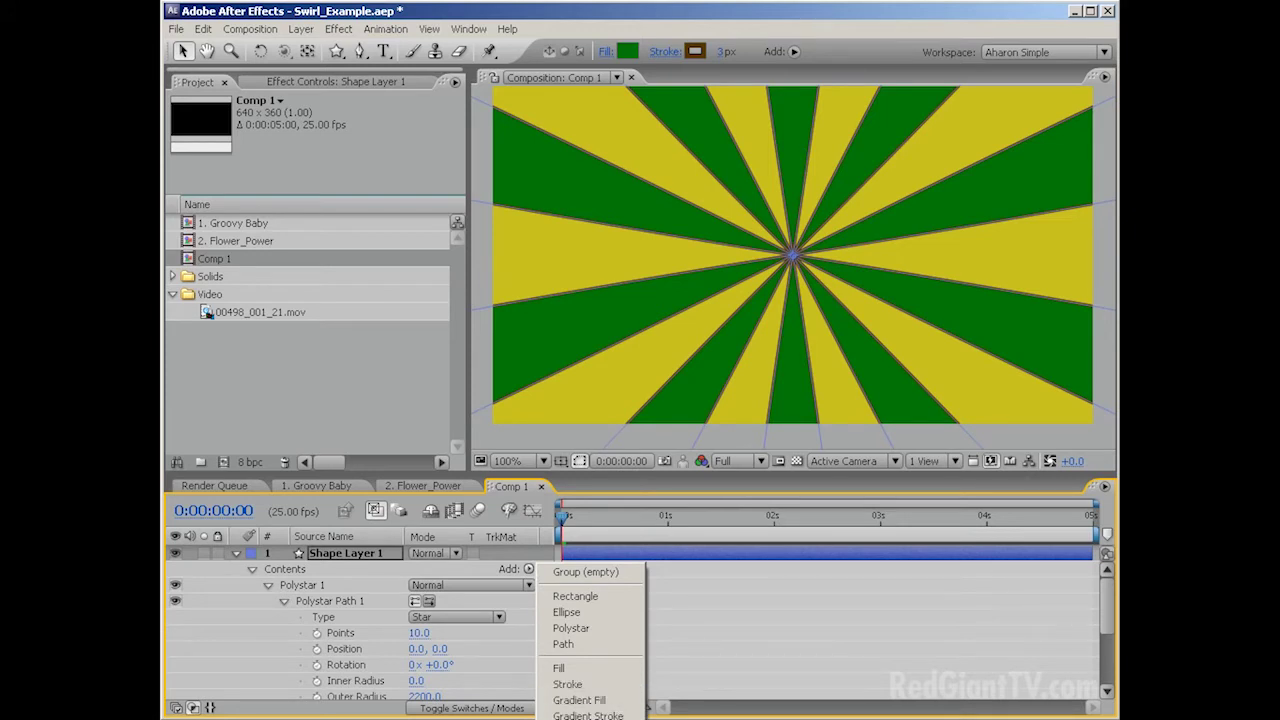
left_click(580, 718)
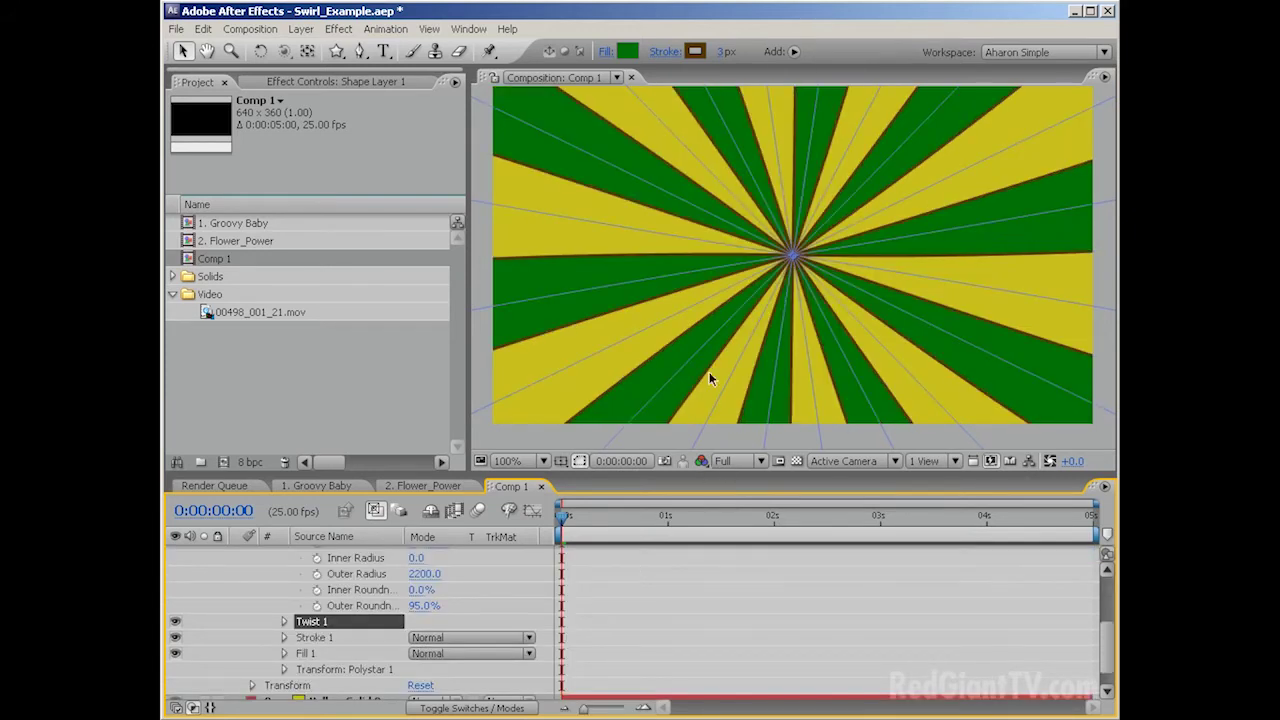
- Set the Twist 1 angle to 250 to bend the rays into a swirl, and deselect the layer
left_click(285, 622)
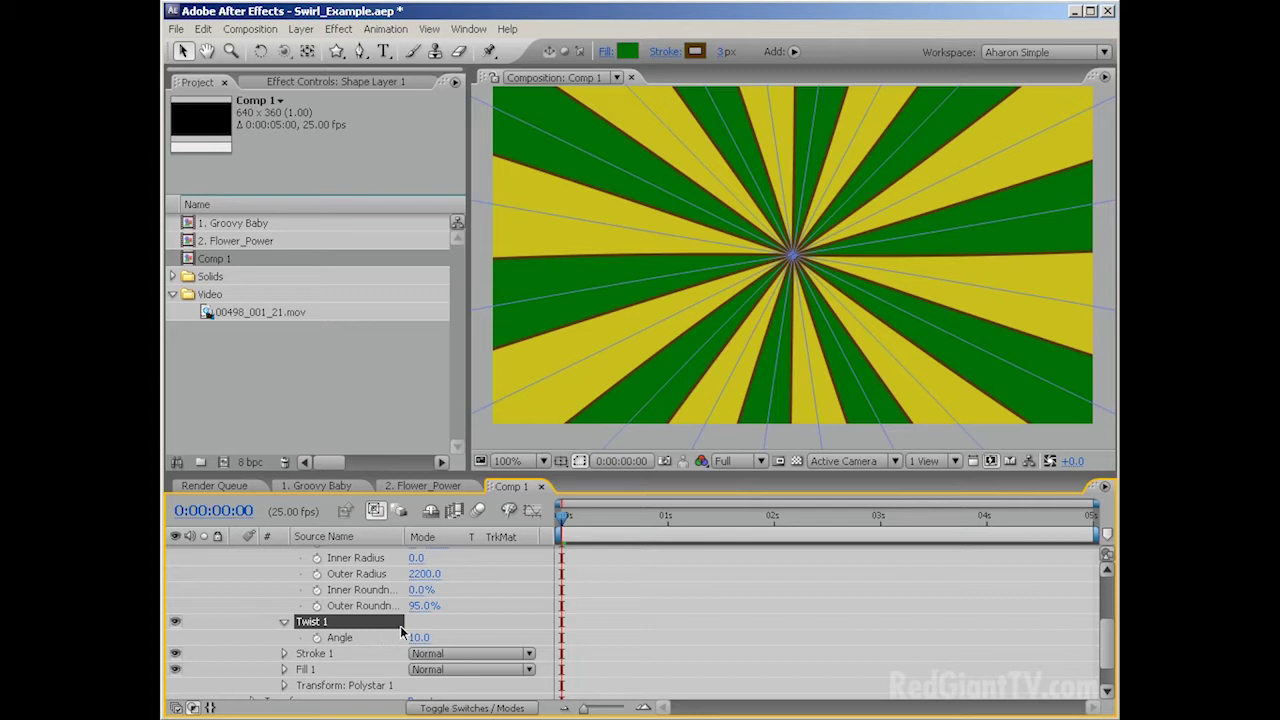
left_click_drag(418, 637, 633, 626)
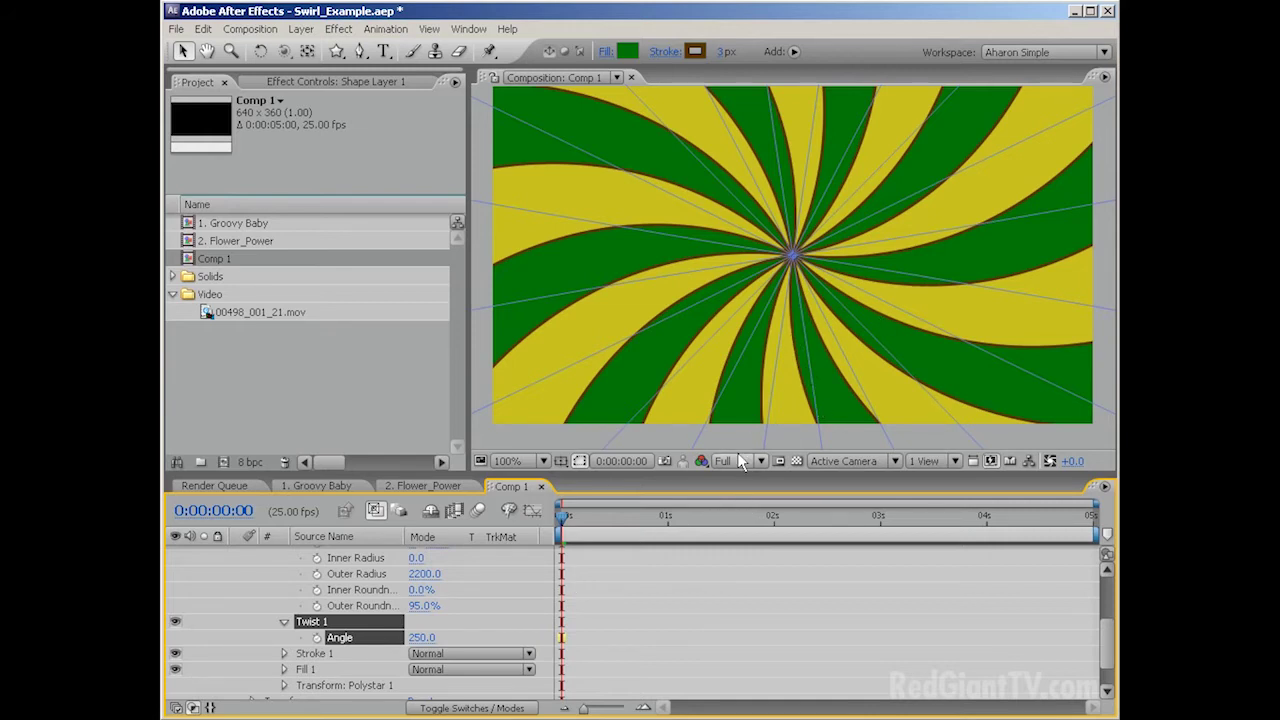
left_click(723, 560)
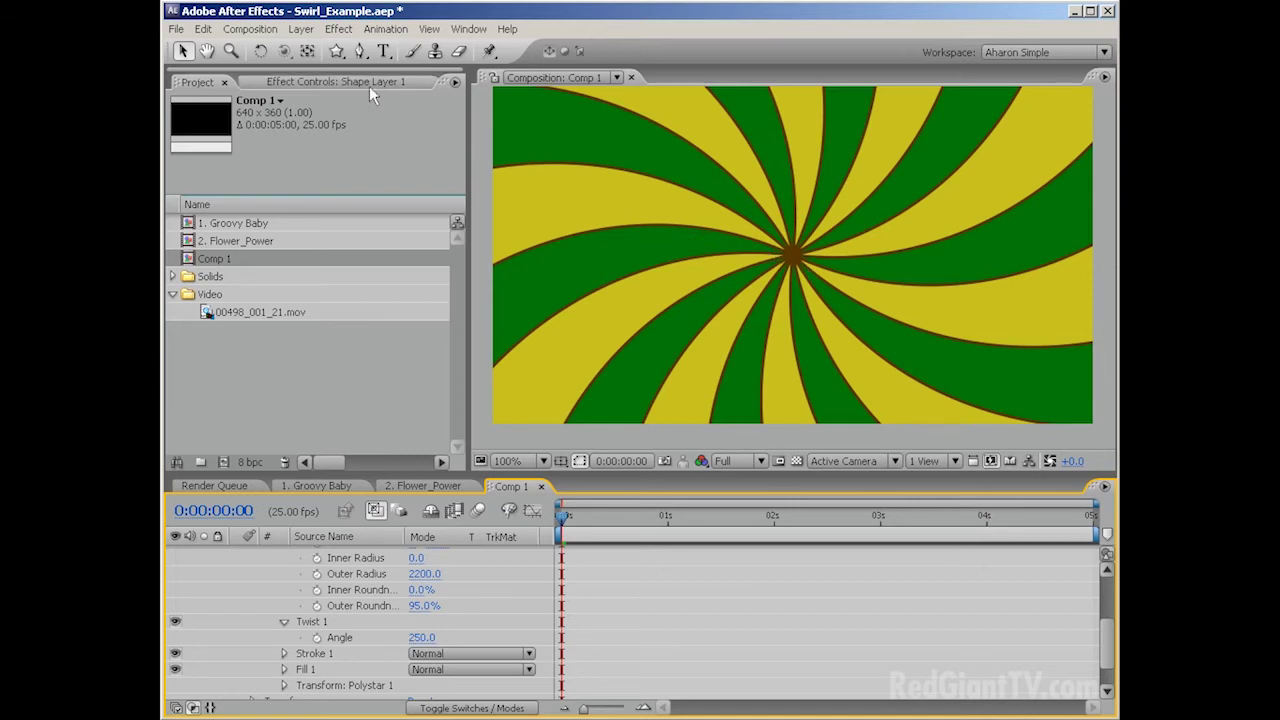
- Start a new solid layer for Comp 1 and set its color to white
left_click(301, 29)
mouse_move(366, 49)
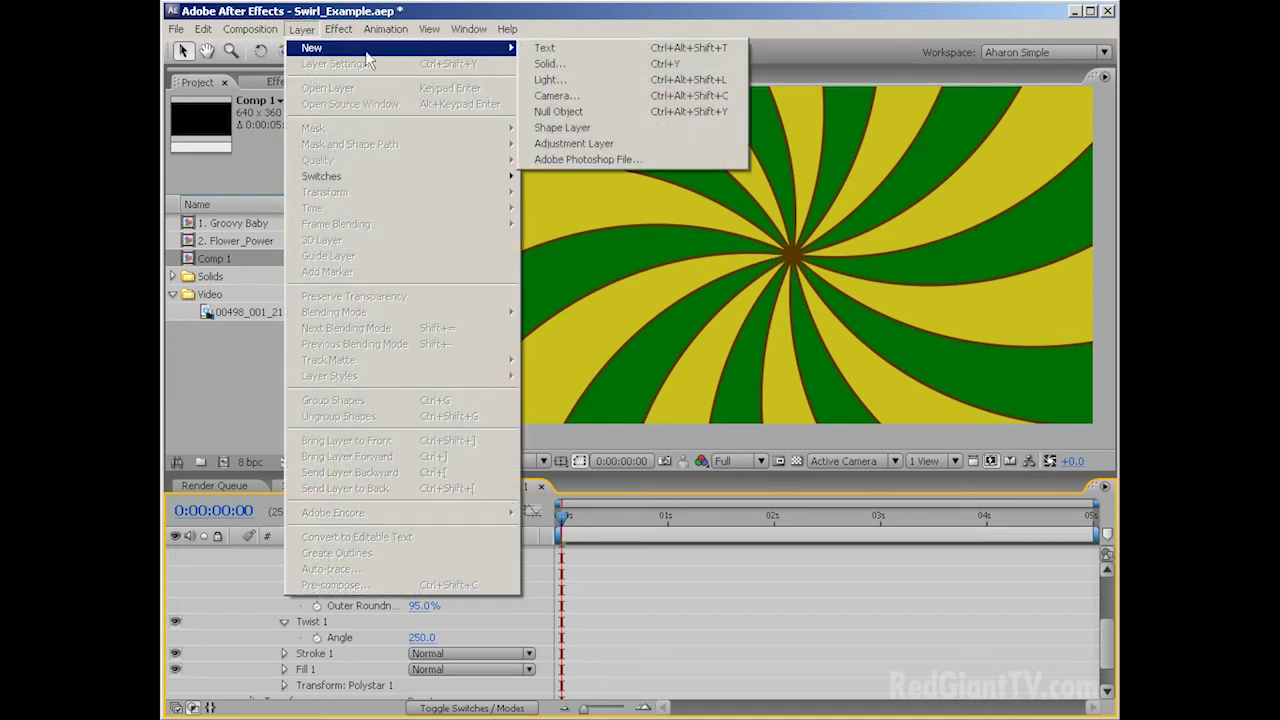
left_click(576, 64)
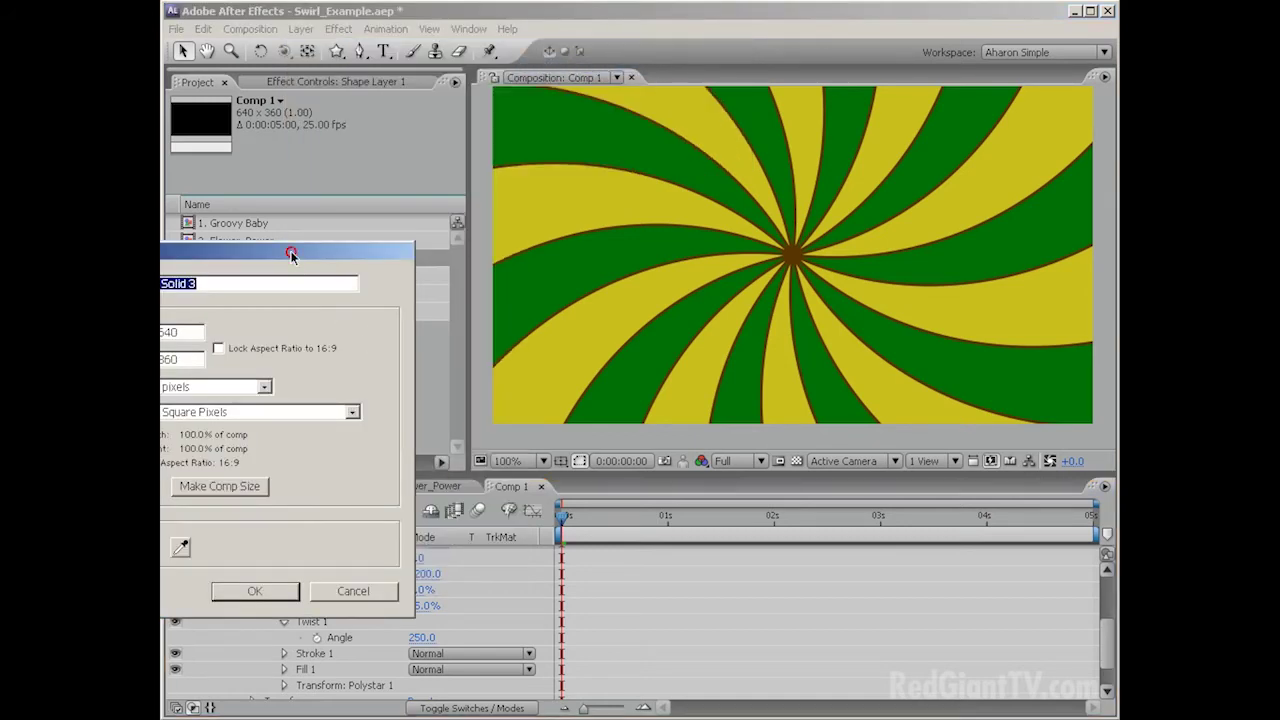
left_click_drag(291, 254, 895, 109)
left_click(736, 402)
left_click(332, 410)
left_click_drag(332, 410, 323, 363)
left_click(680, 387)
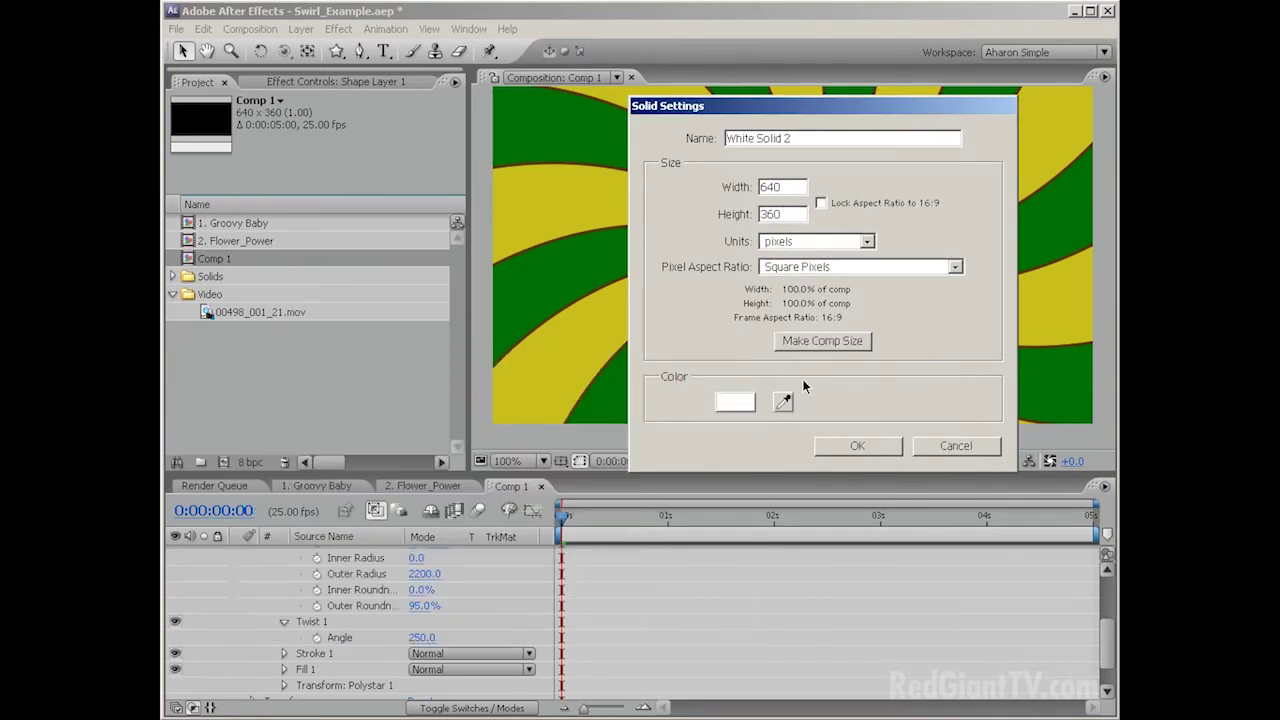
- Match the new solid to the comp size, name it Glow and create it
left_click(820, 341)
left_click(849, 446)
left_click_drag(808, 138, 681, 141)
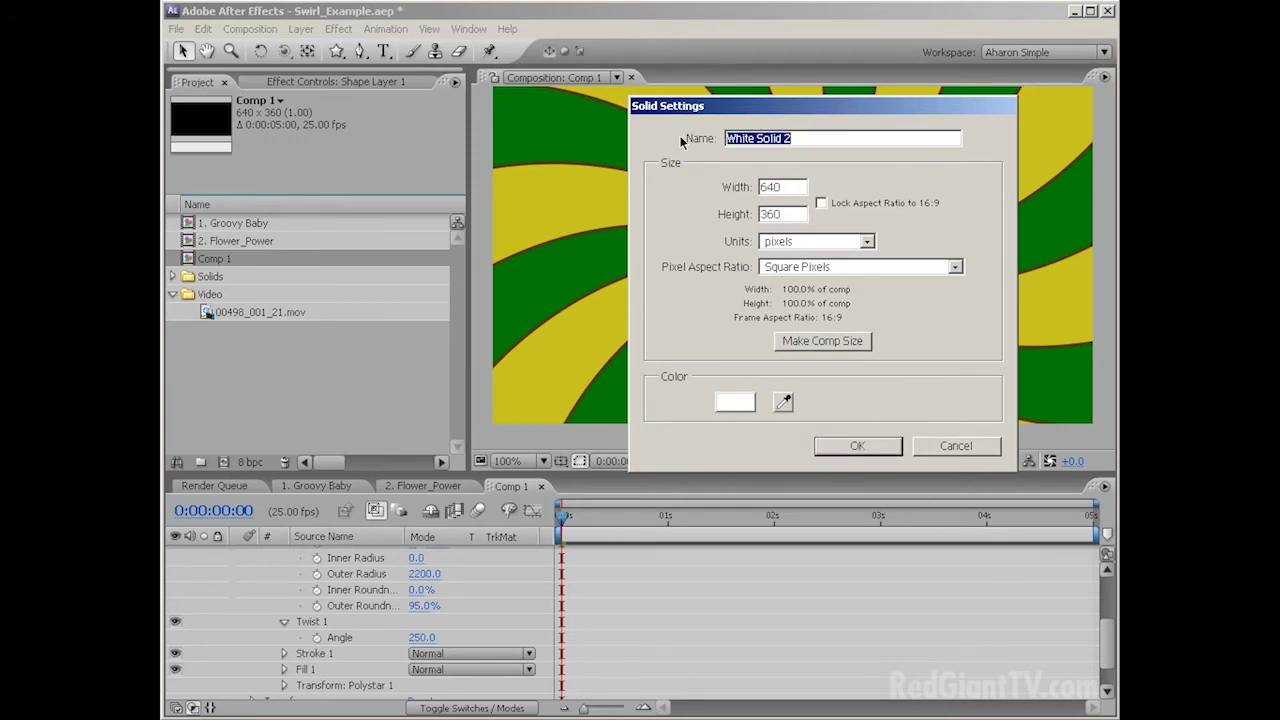
type("Glow")
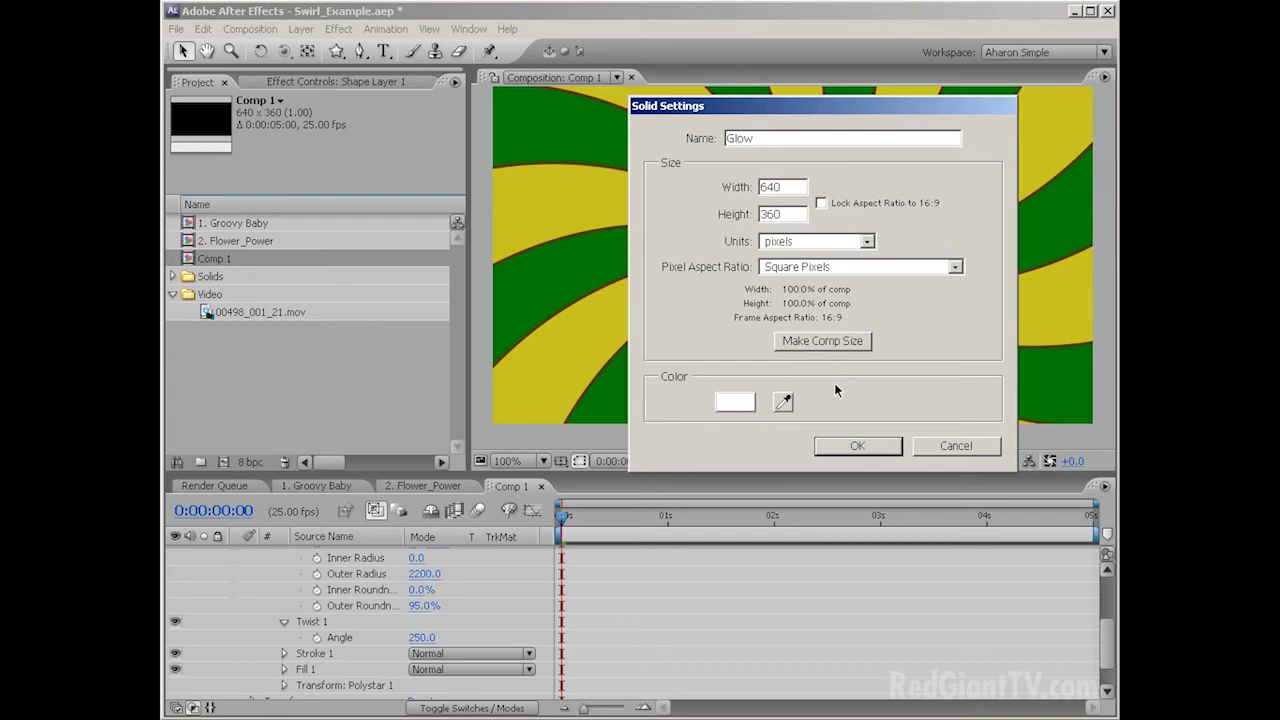
left_click(843, 445)
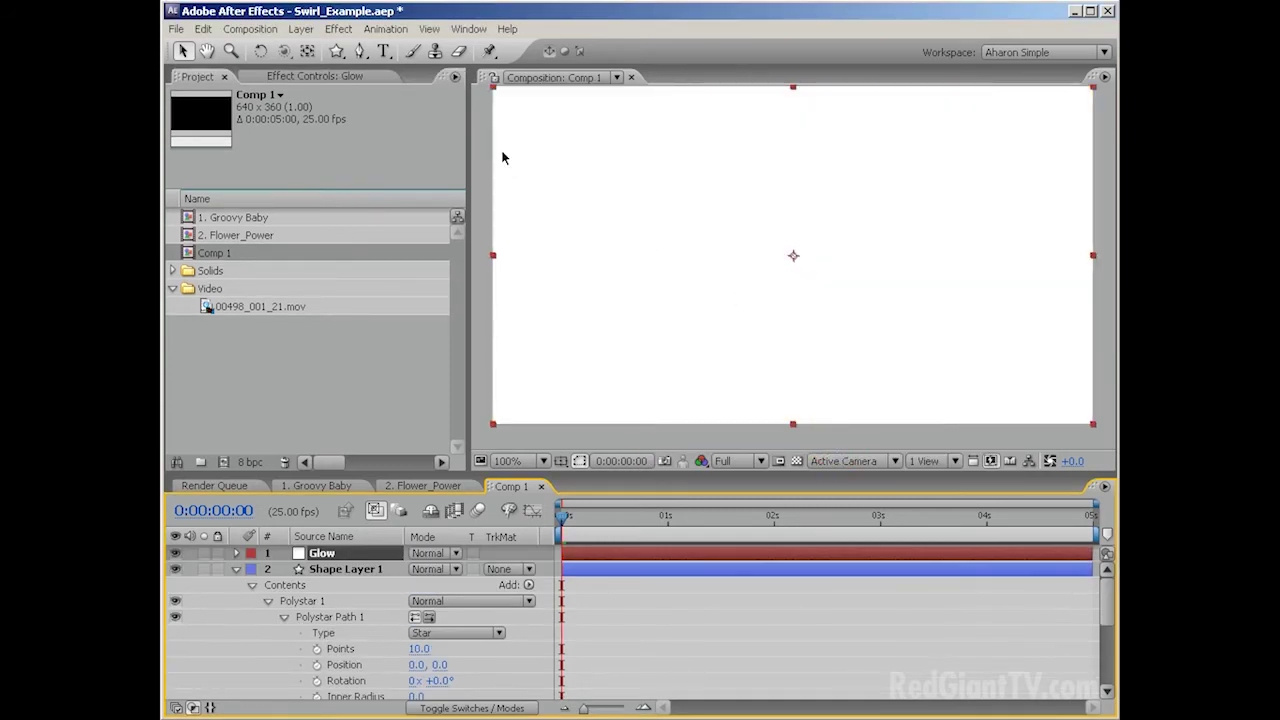
- Add an elliptical mask that fills the whole Glow layer
left_click(336, 51)
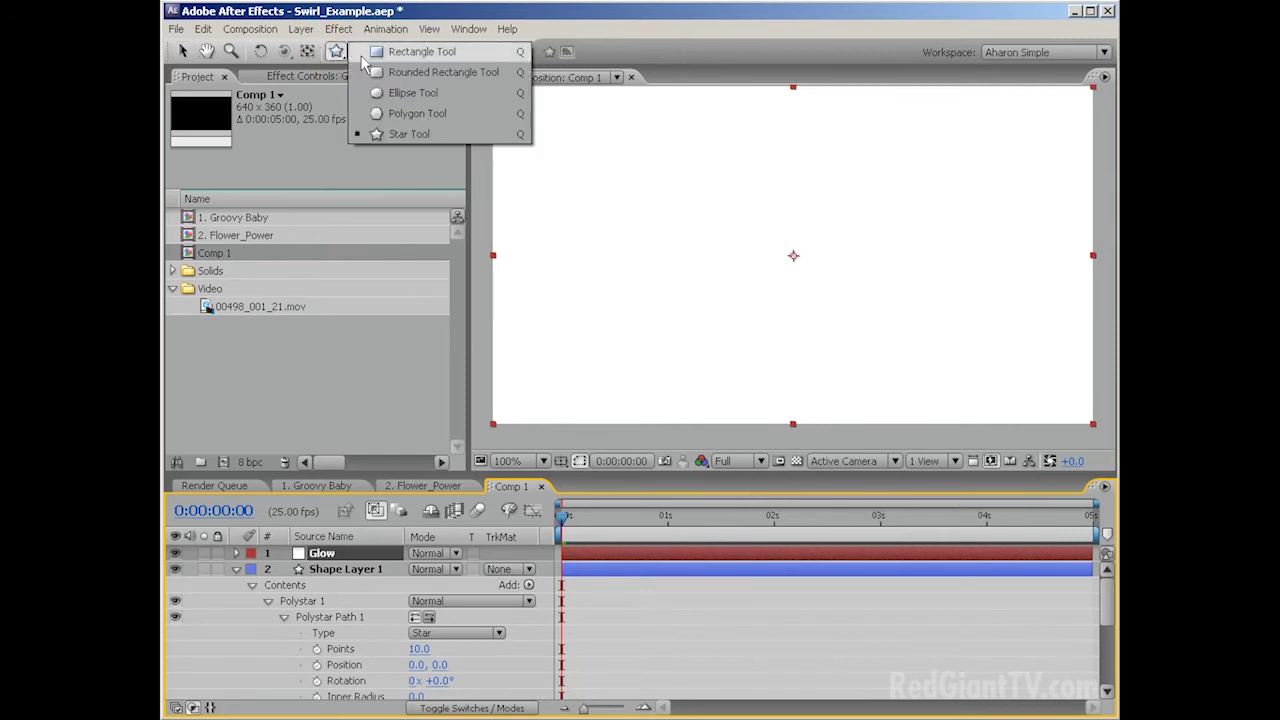
left_click(412, 93)
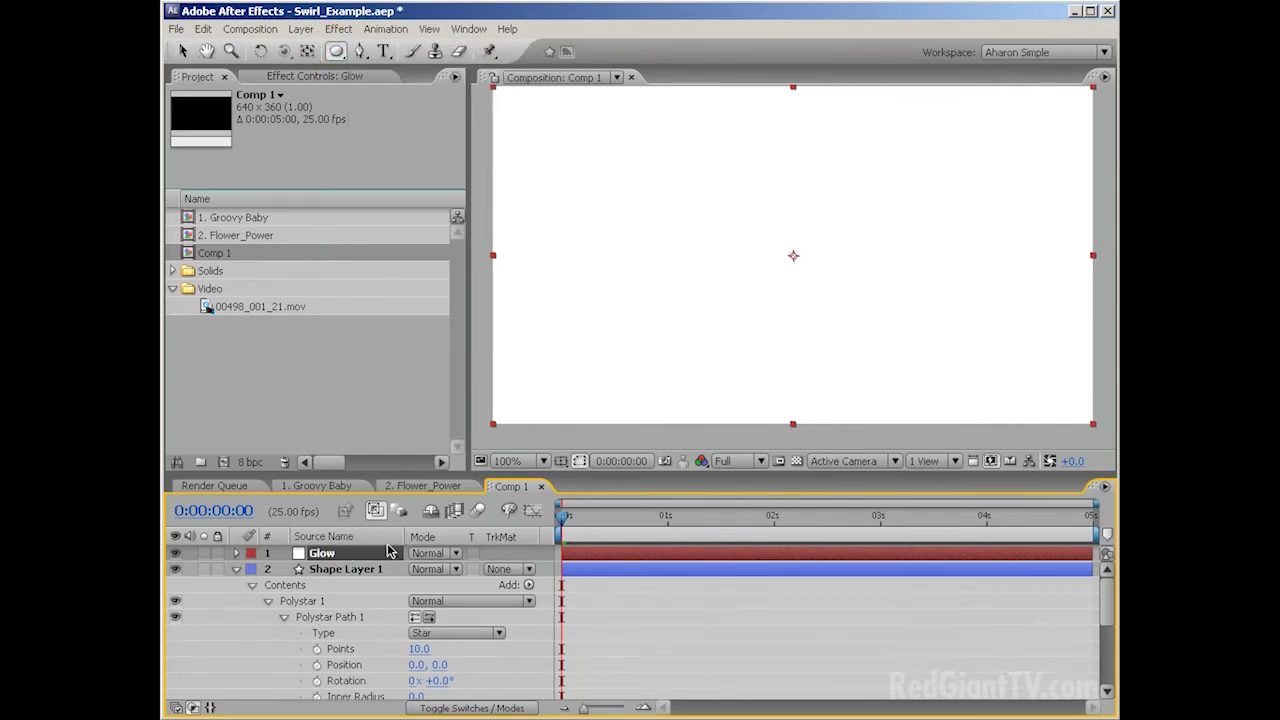
double_click(337, 52)
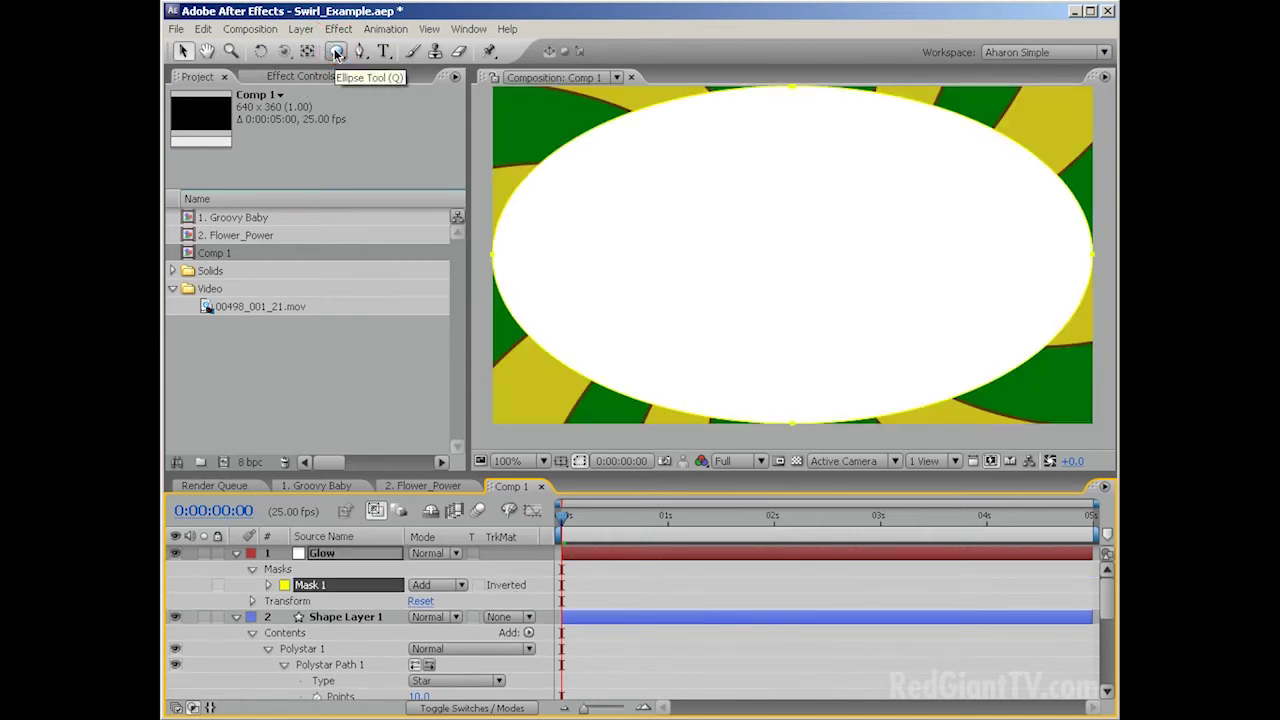
- Shrink the Glow layer's elliptical mask about its center and narrow it horizontally to roughly half the frame's width
double_click(493, 257)
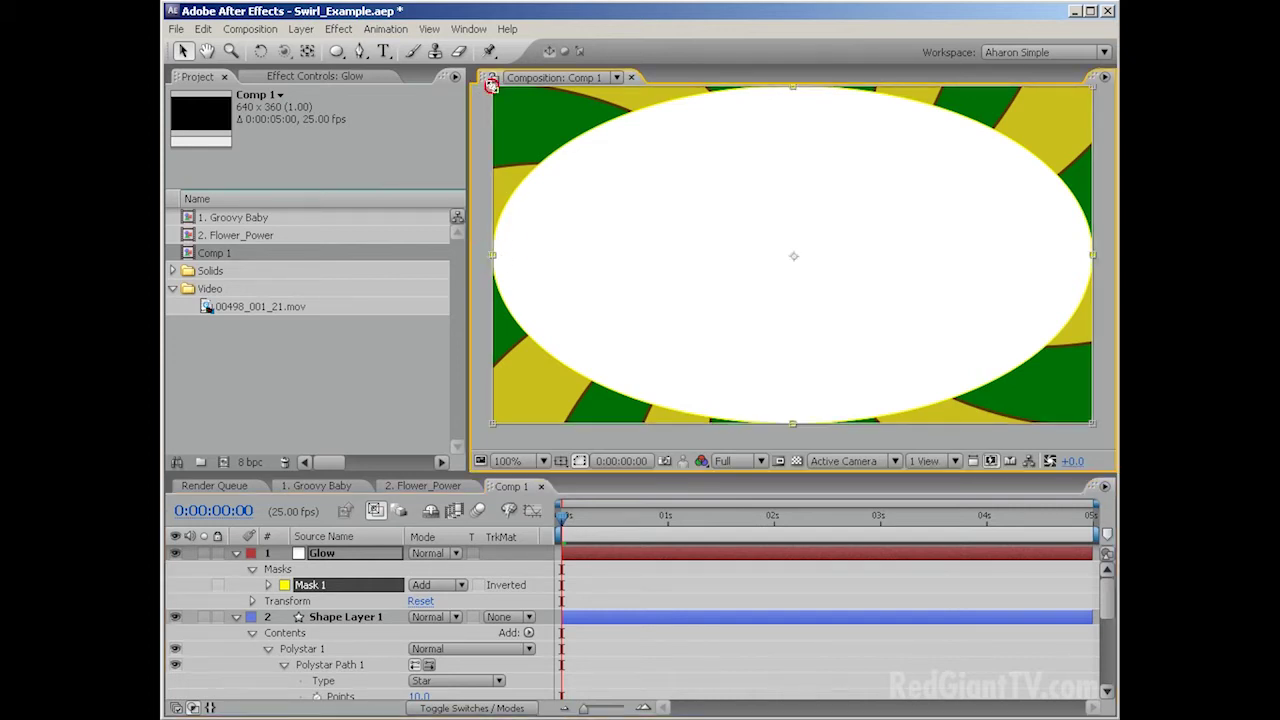
left_click_drag(492, 86, 510, 112)
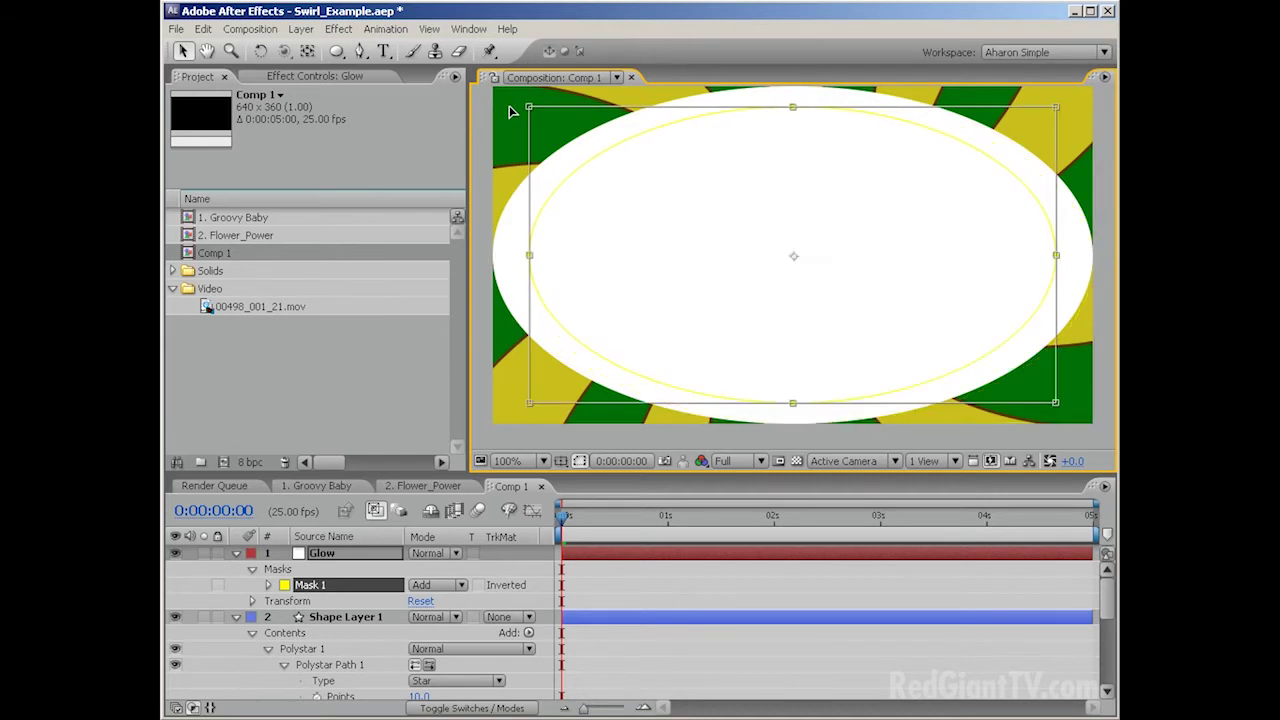
left_click_drag(510, 112, 518, 150)
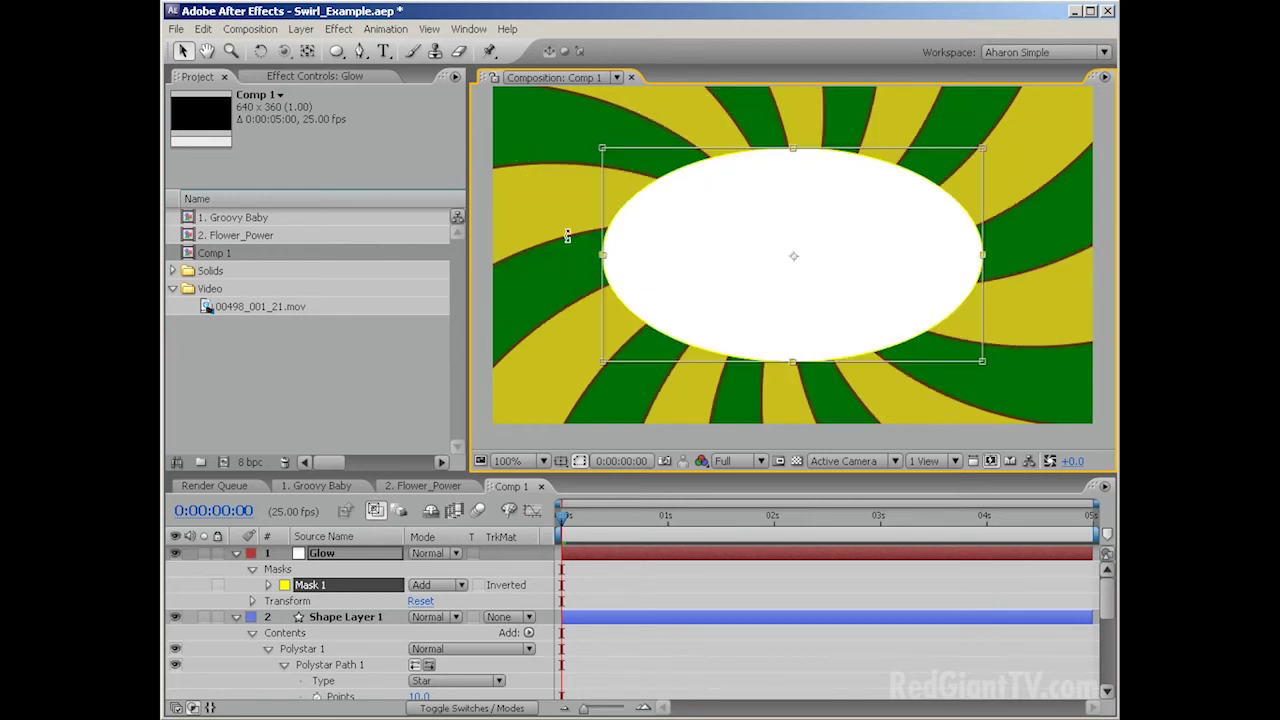
left_click_drag(602, 256, 626, 258)
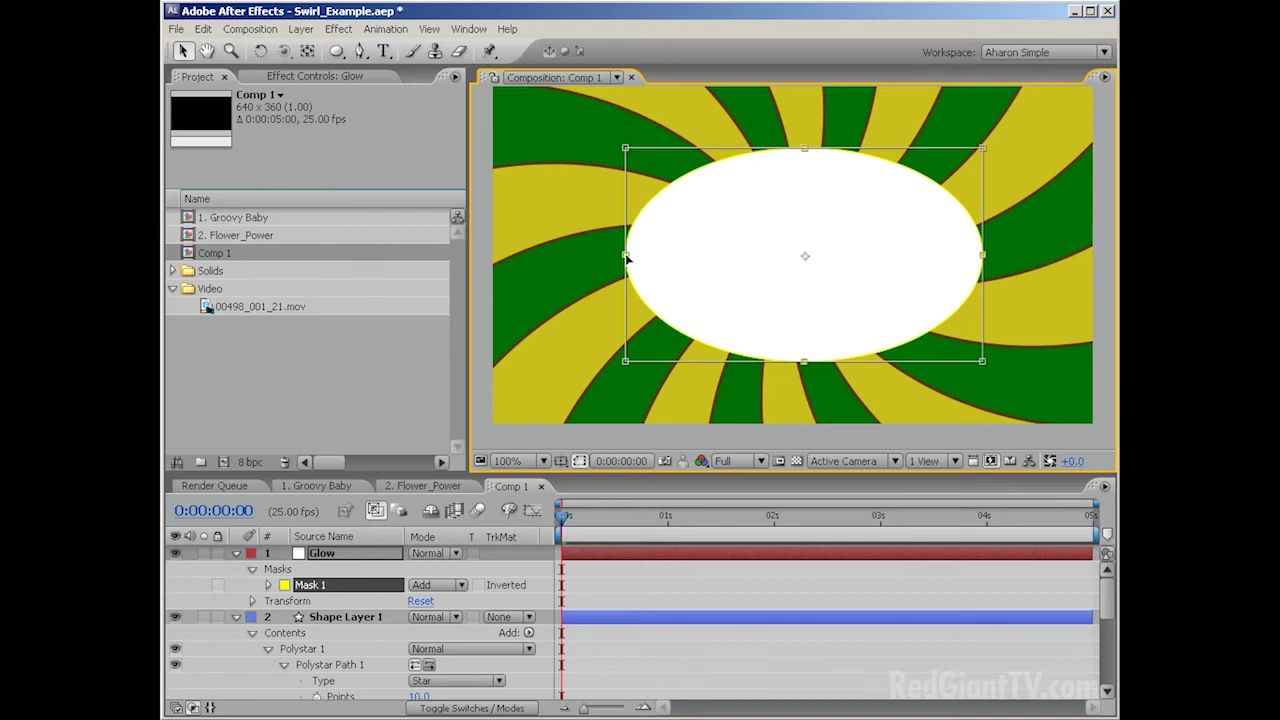
left_click_drag(626, 258, 651, 258)
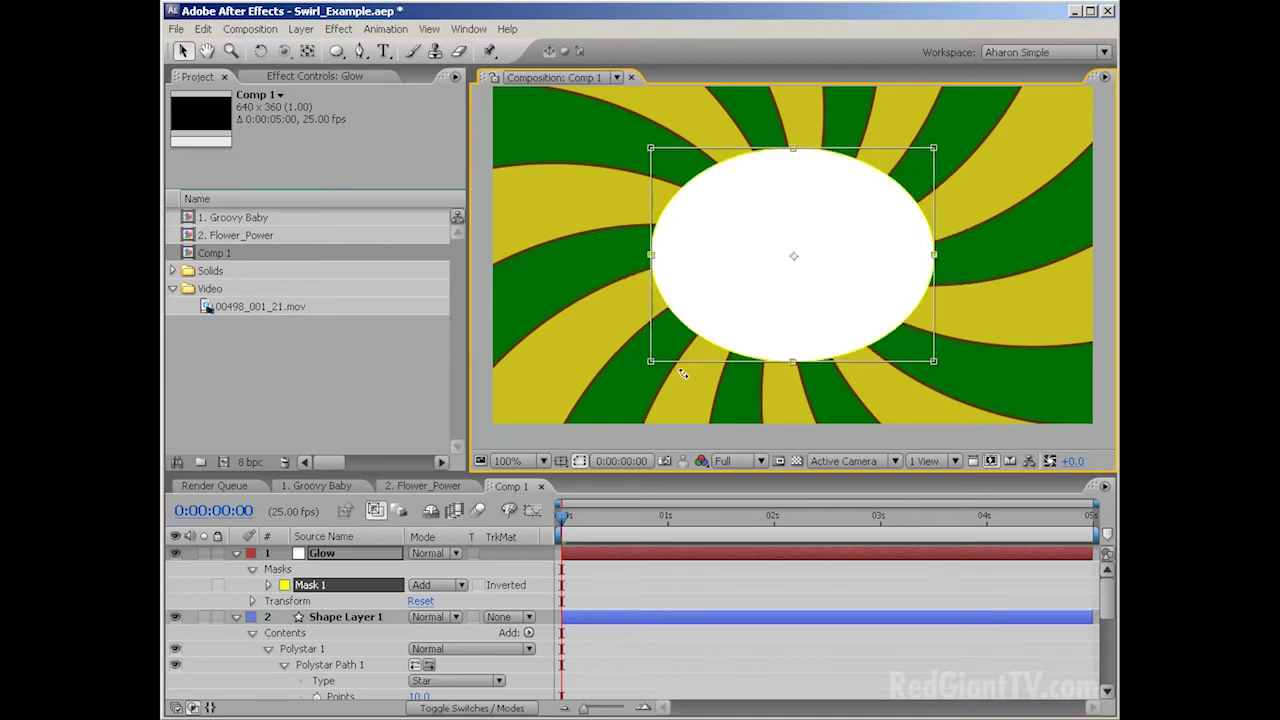
key("Return")
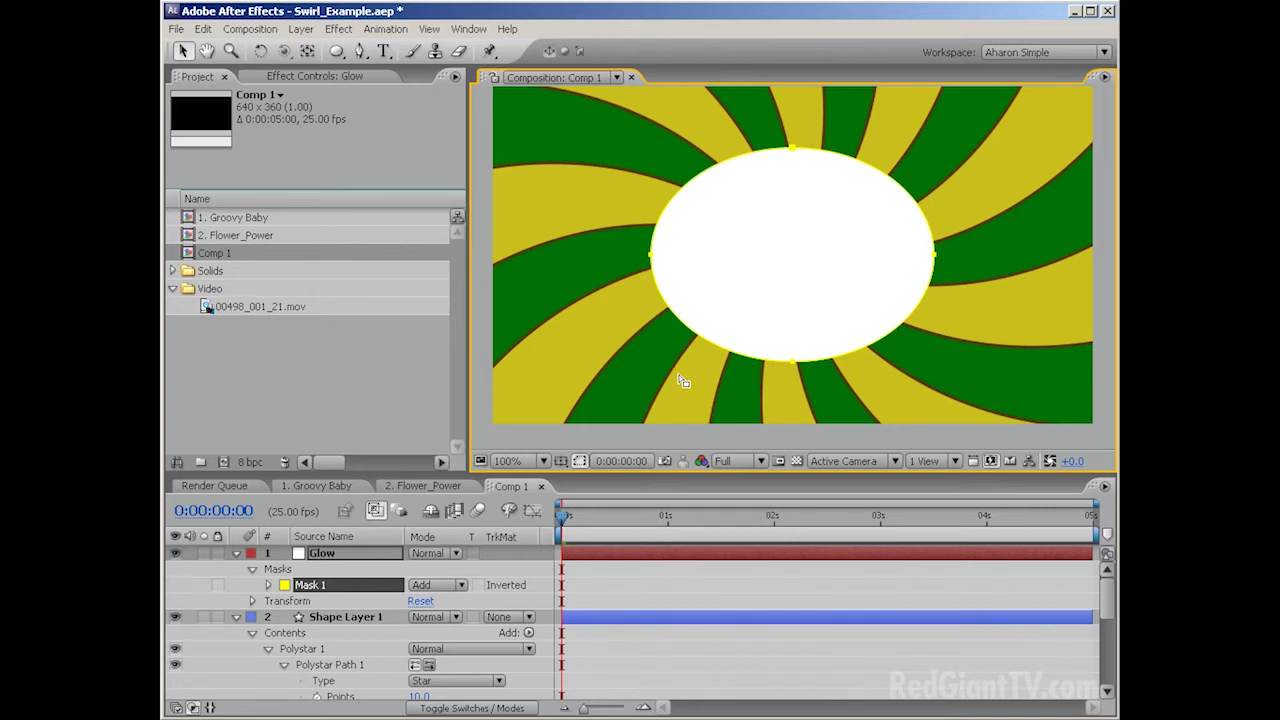
- Set the Mask Feather of the Glow layer's ellipse to 150 pixels in both directions
key("f")
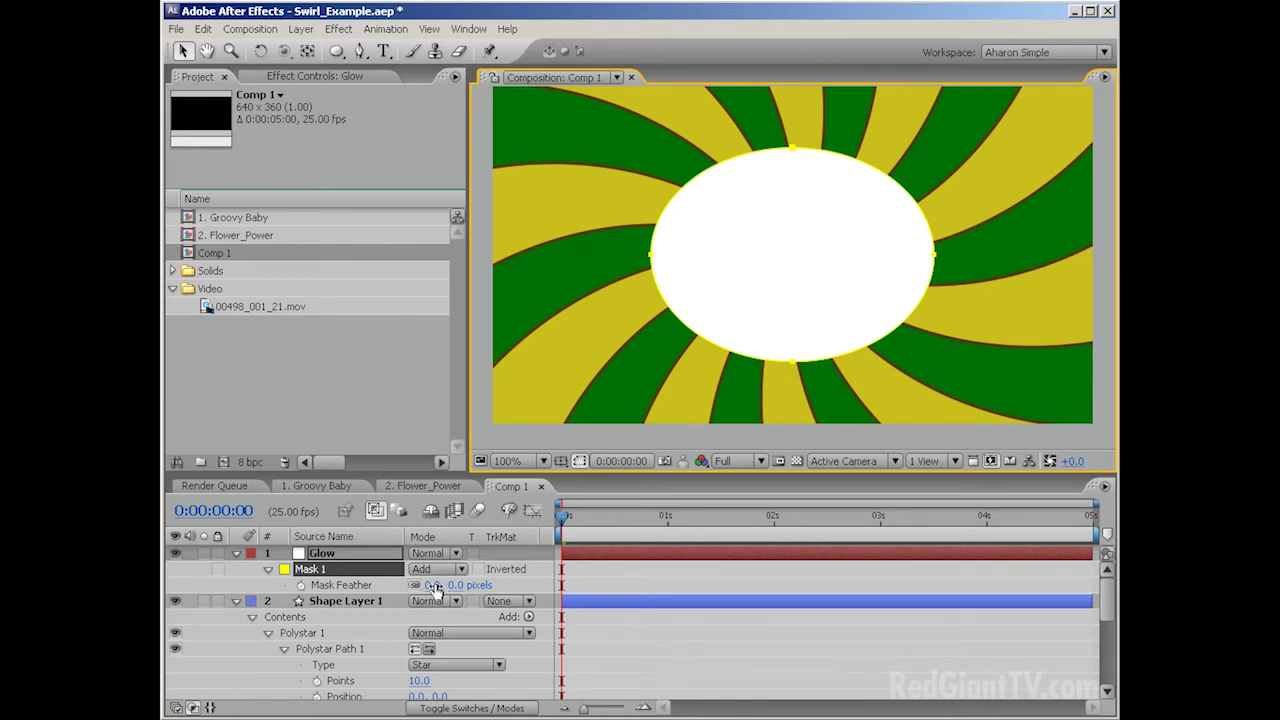
left_click_drag(435, 590, 500, 586)
left_click(440, 585)
type("150")
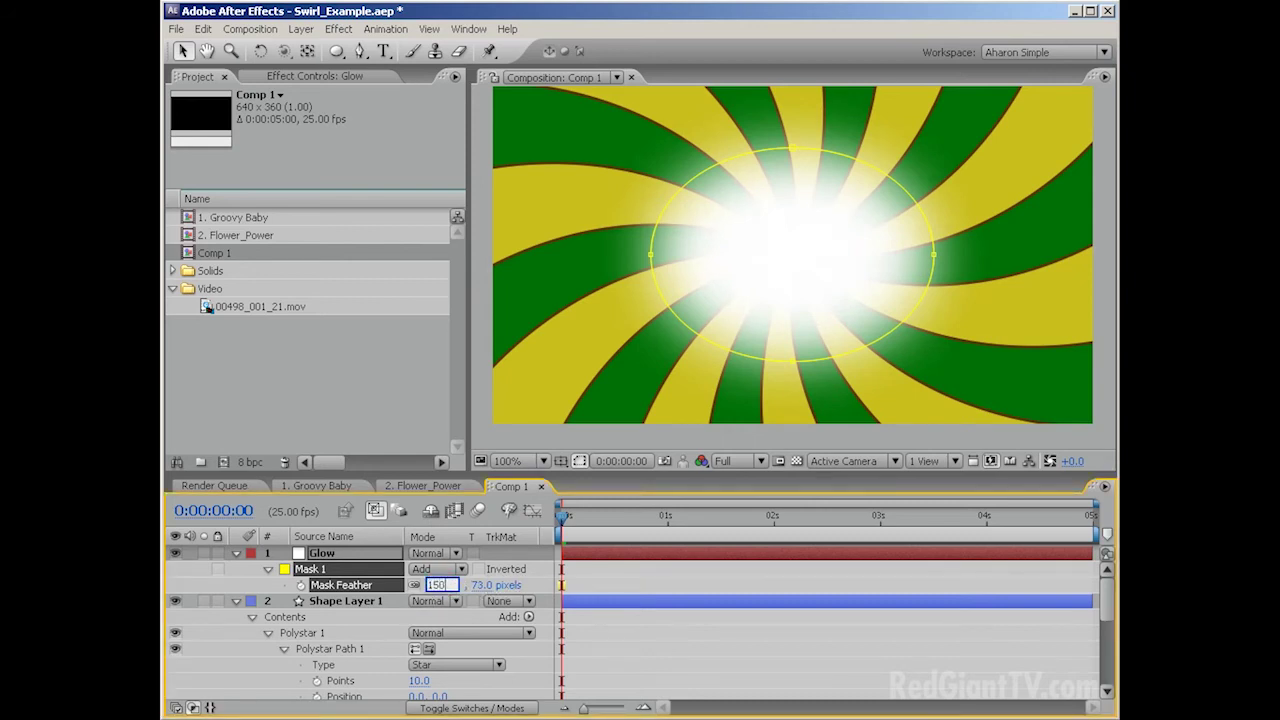
key("Return")
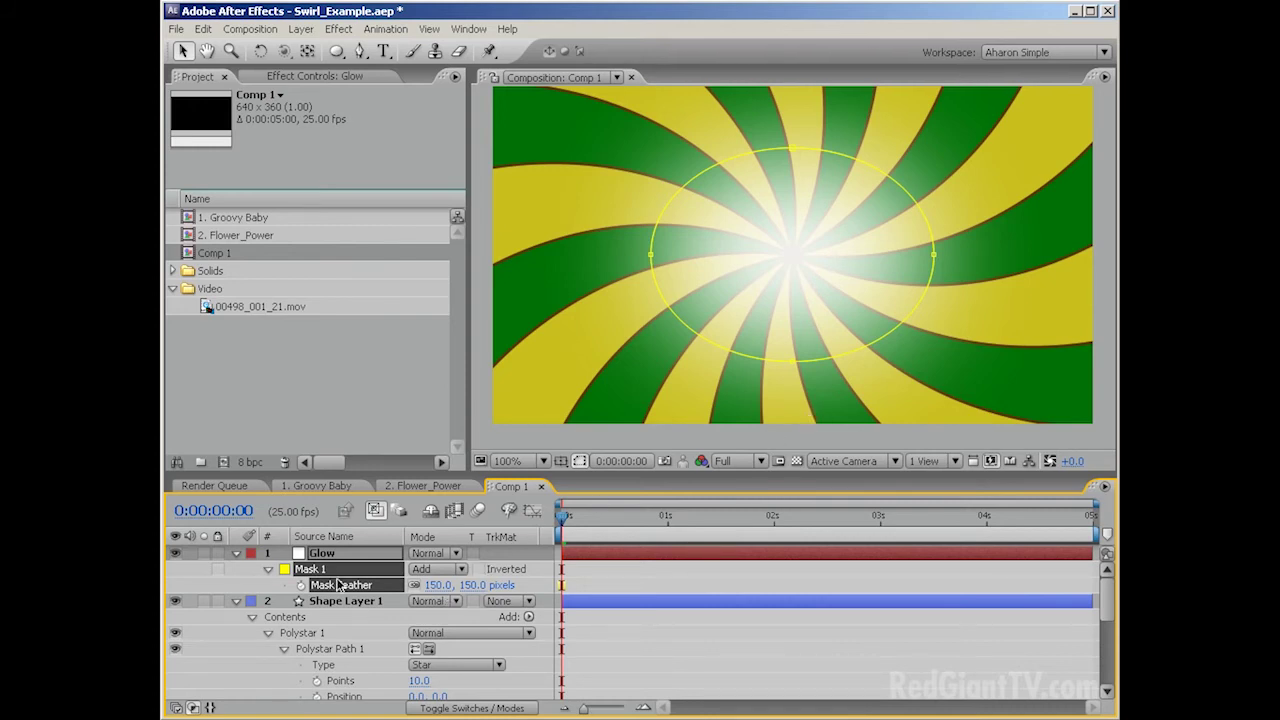
- Set the Glow layer's opacity to 50%
key("t")
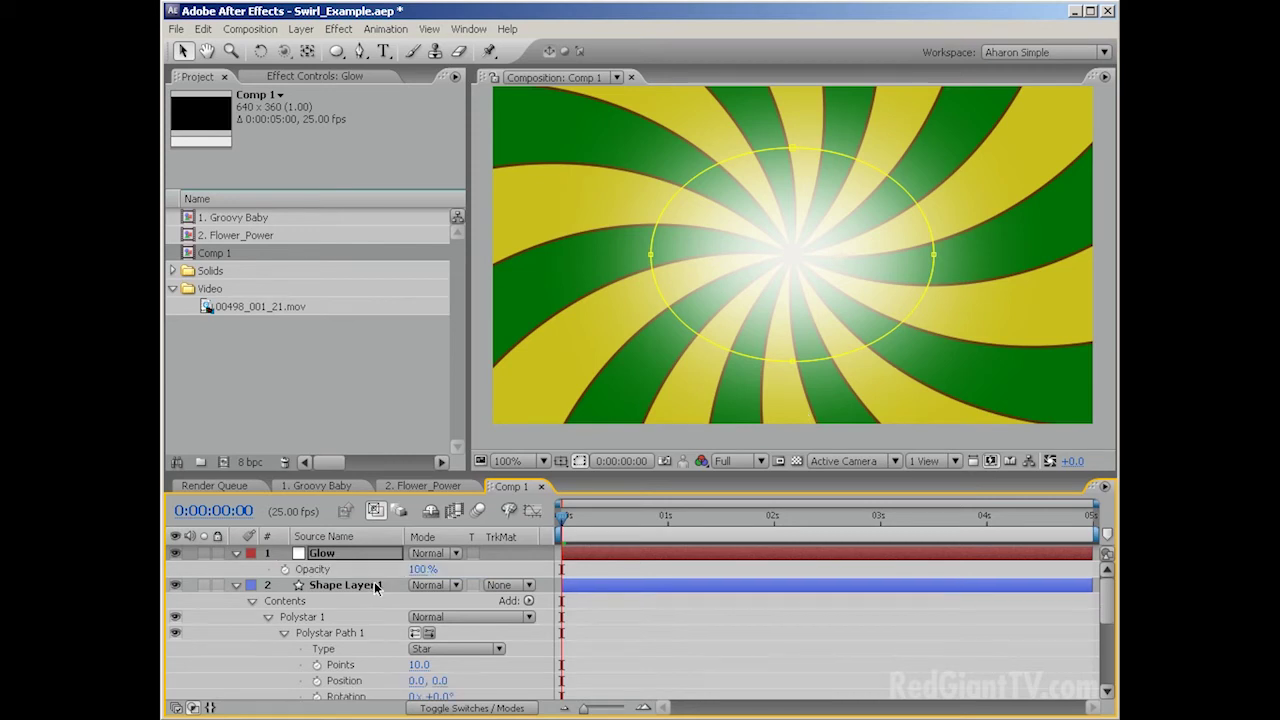
left_click(416, 570)
type("50")
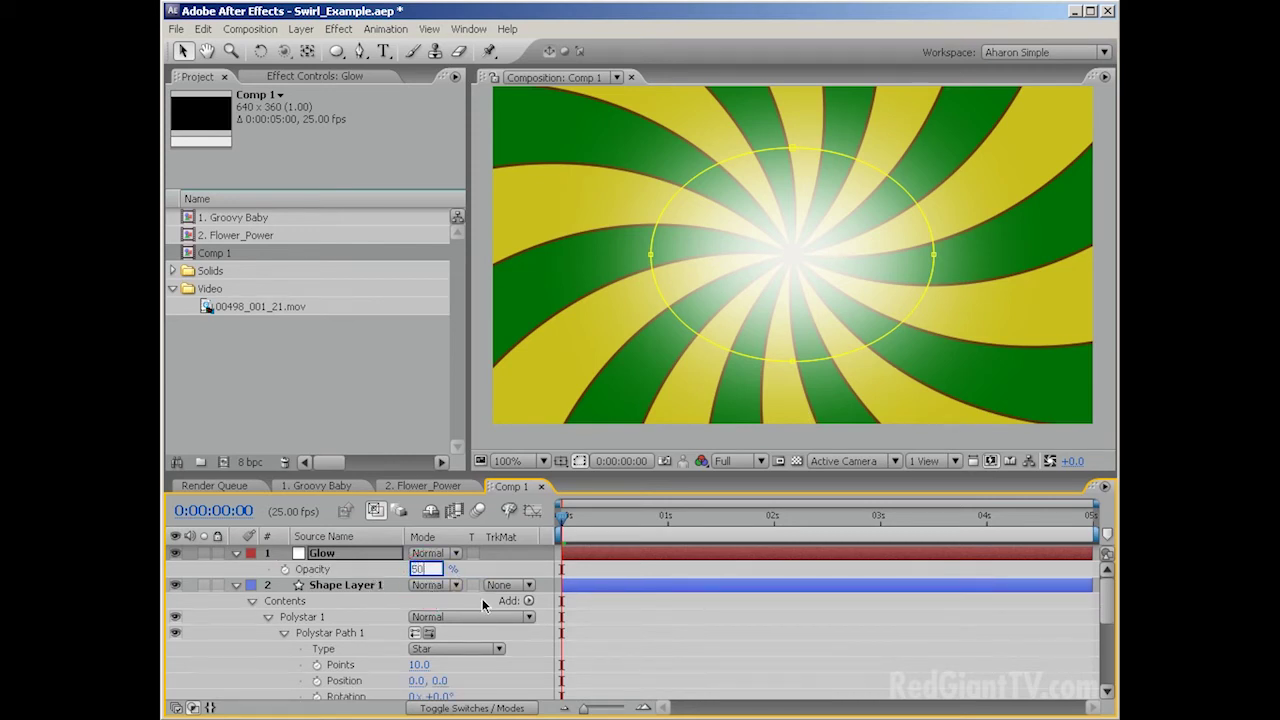
key("Return")
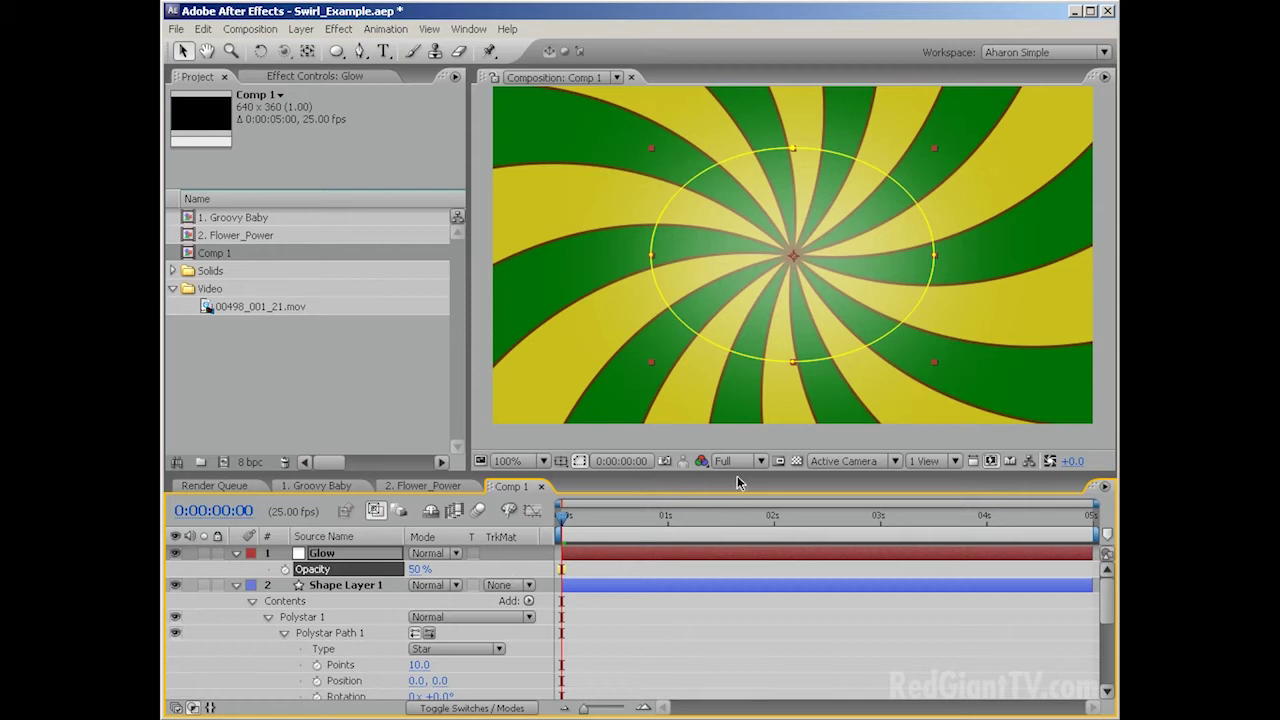
- Enlarge the Glow layer's elliptical mask proportionally about its center to widen the soft glow, and deselect the layer
double_click(934, 256)
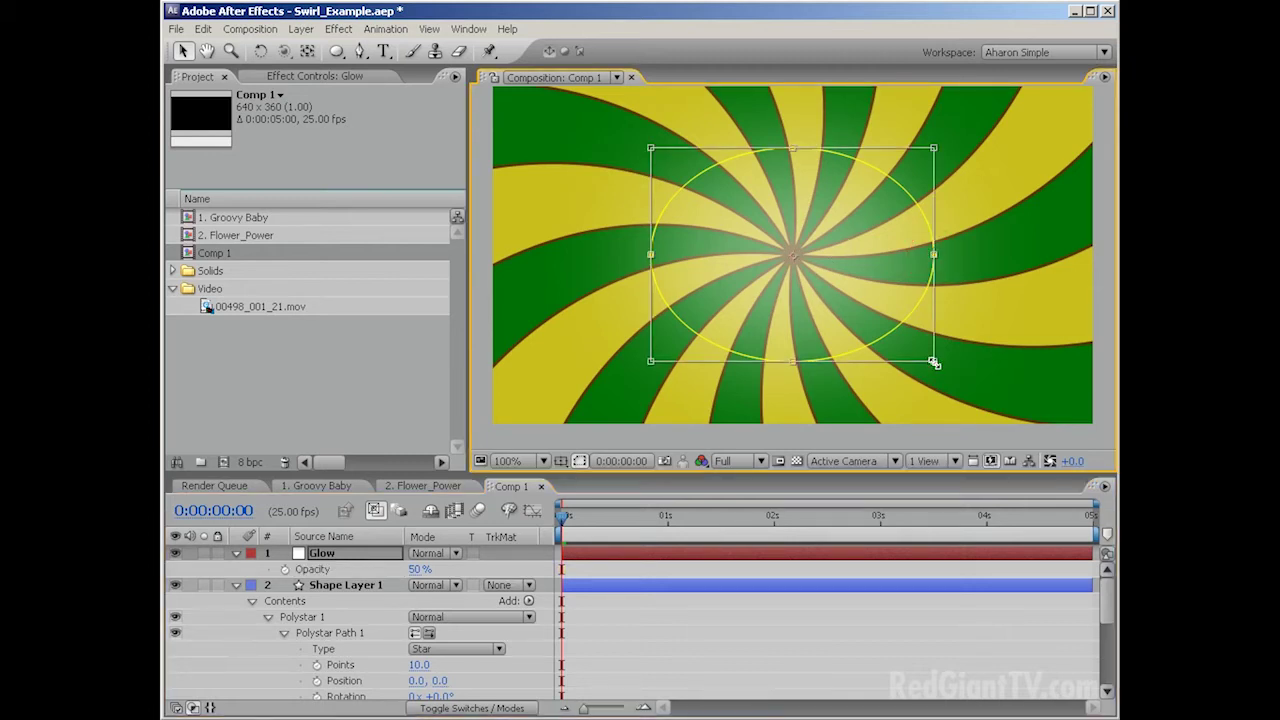
left_click_drag(933, 362, 970, 392)
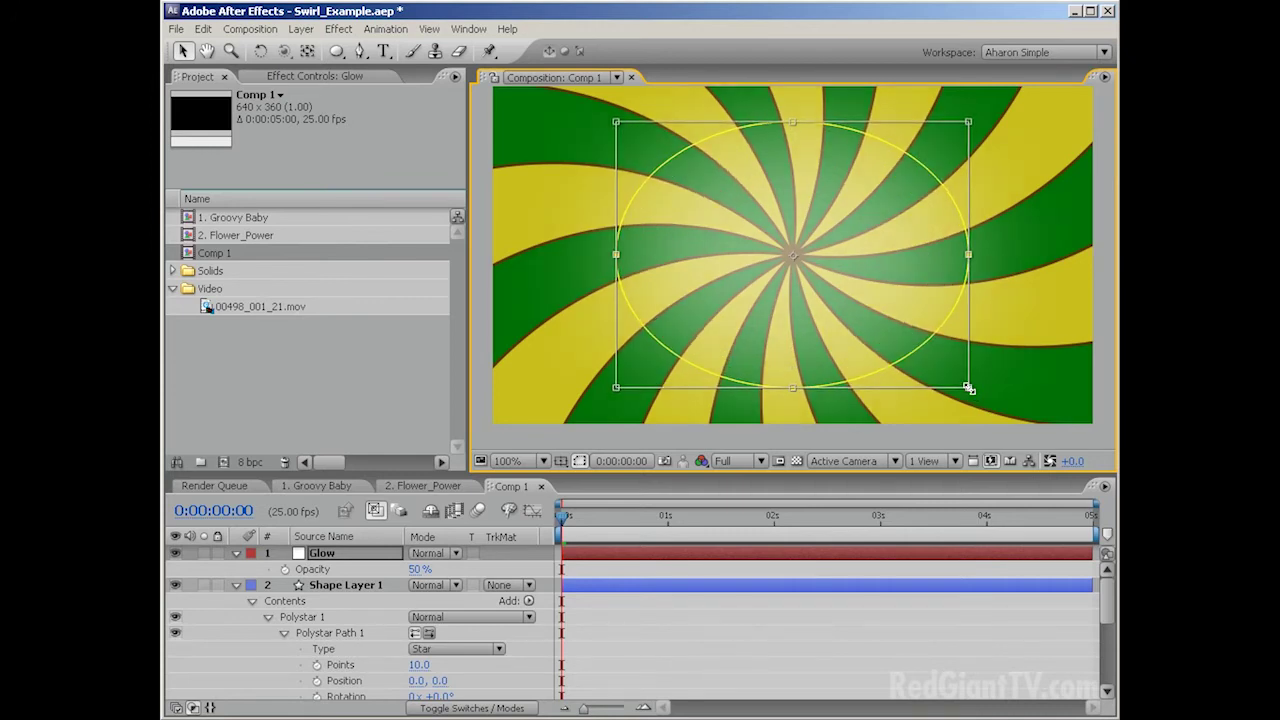
left_click(857, 587)
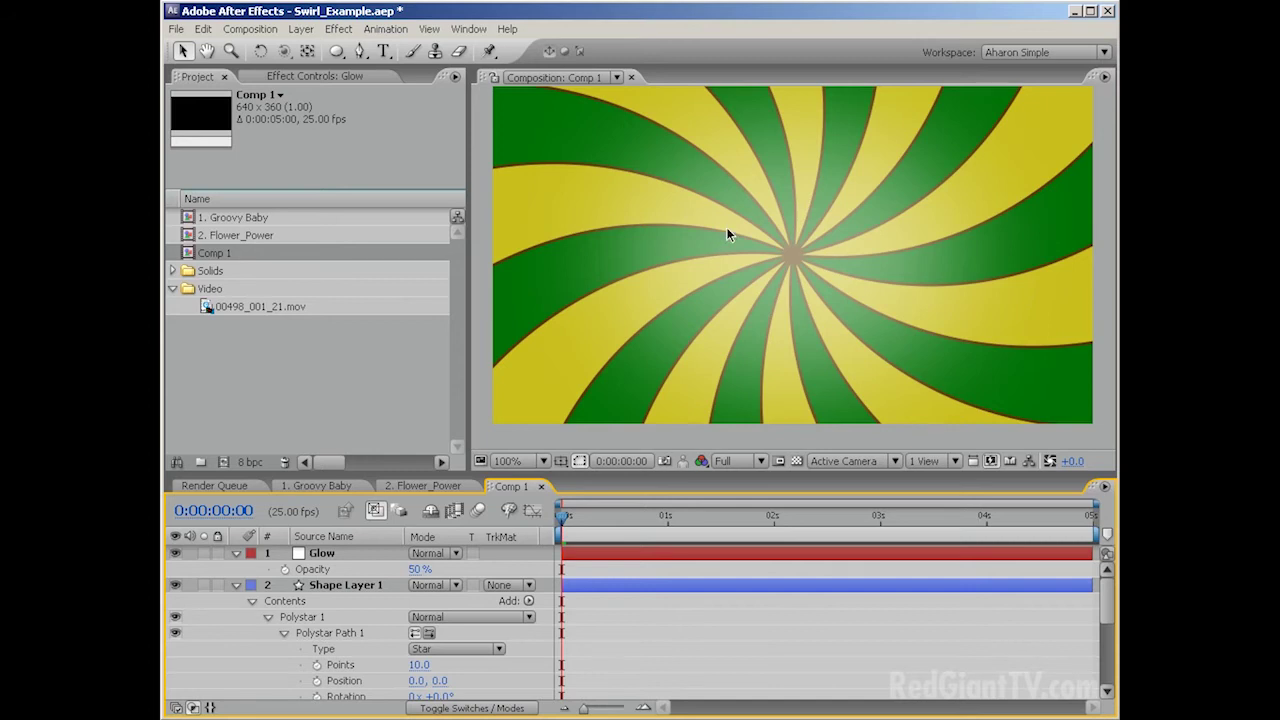
- Add the expression time*20 to Shape Layer 1's rotation and preview the spinning swirl
left_click(348, 586)
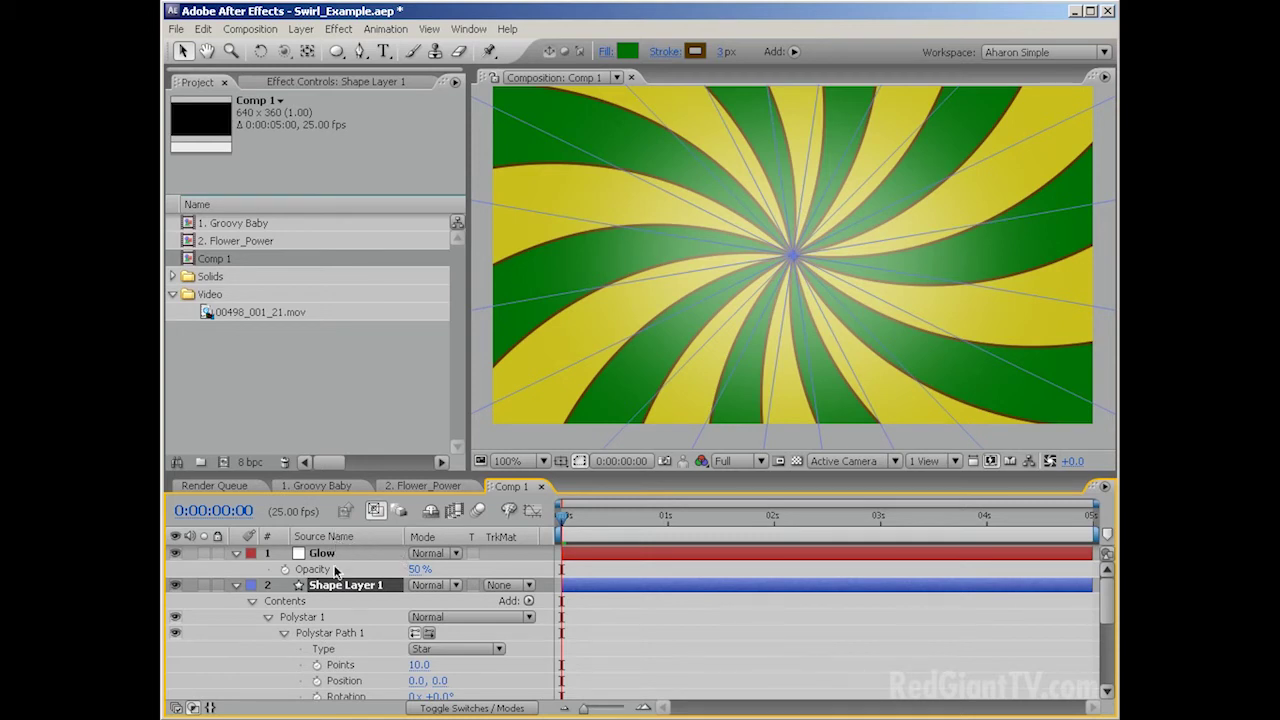
key("r")
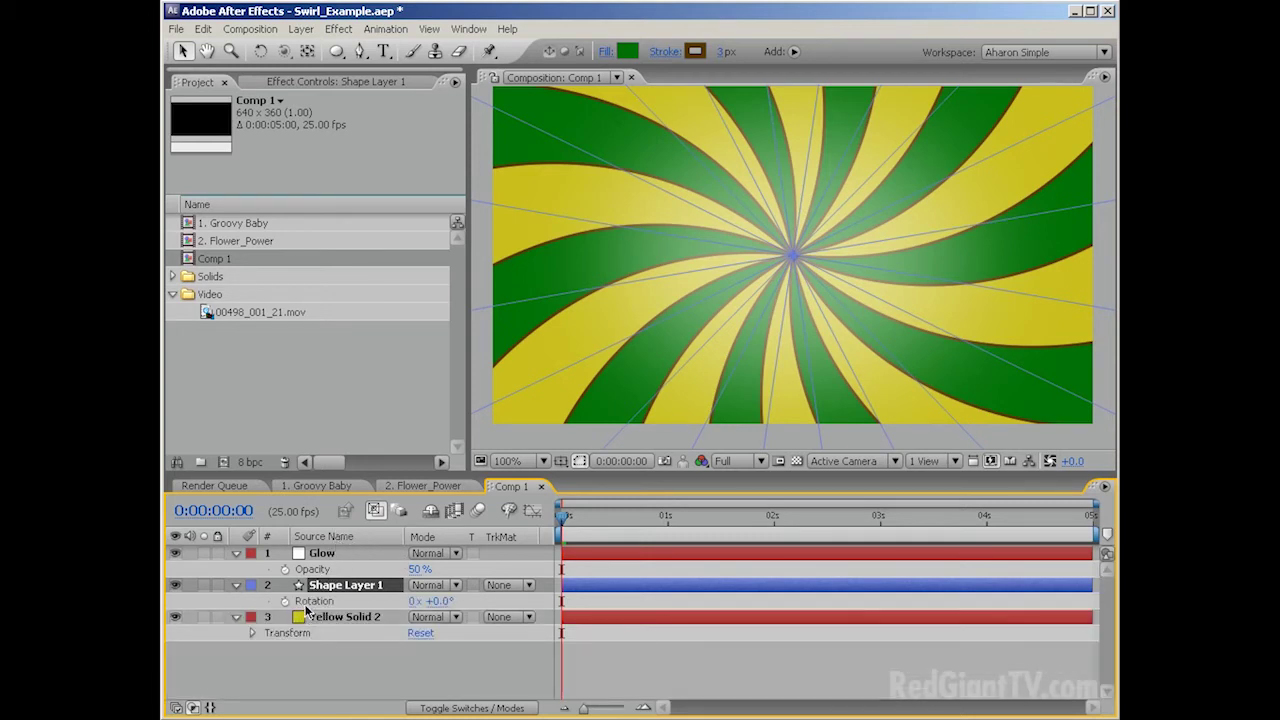
left_click(285, 602, "alt")
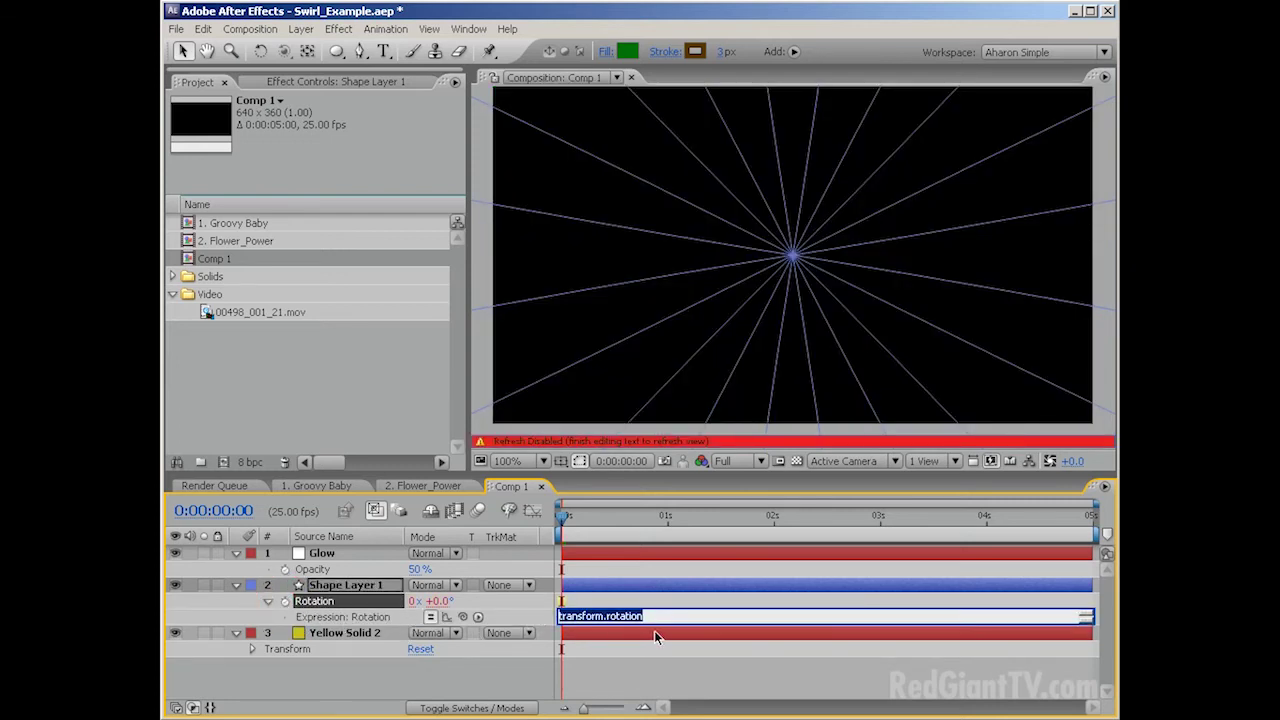
type("time")
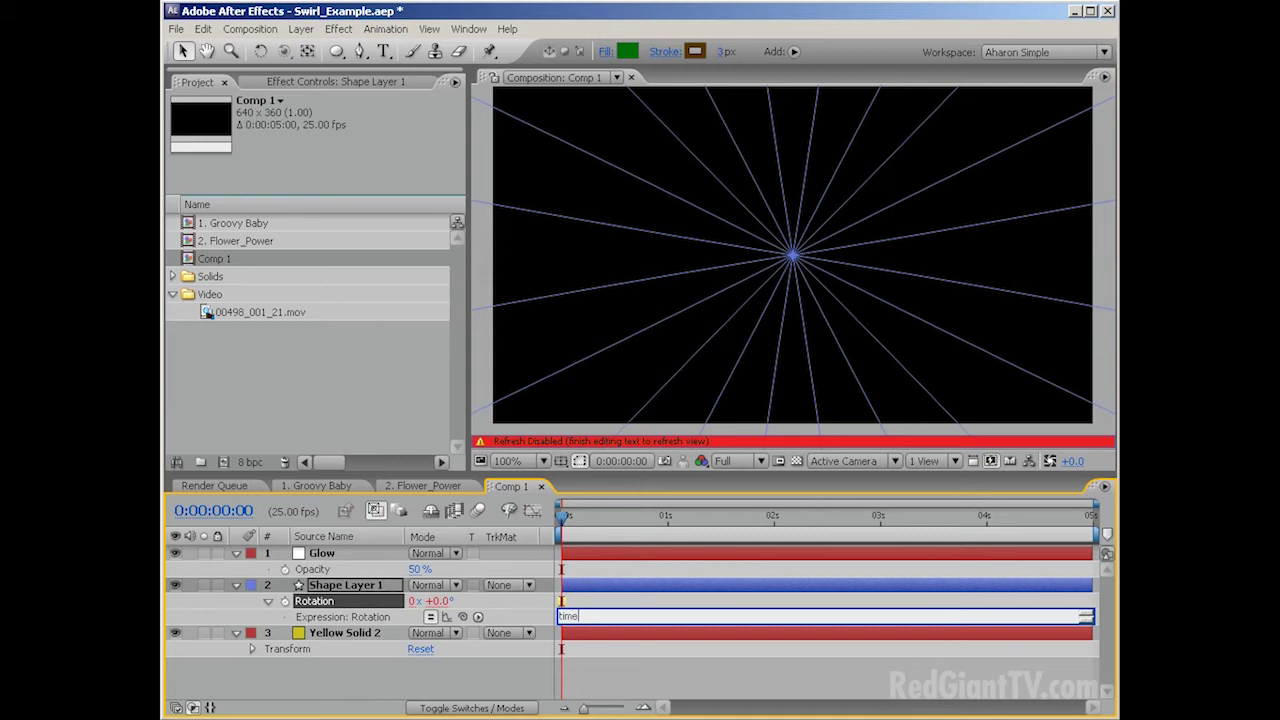
type("*20")
left_click(654, 630)
key("space")
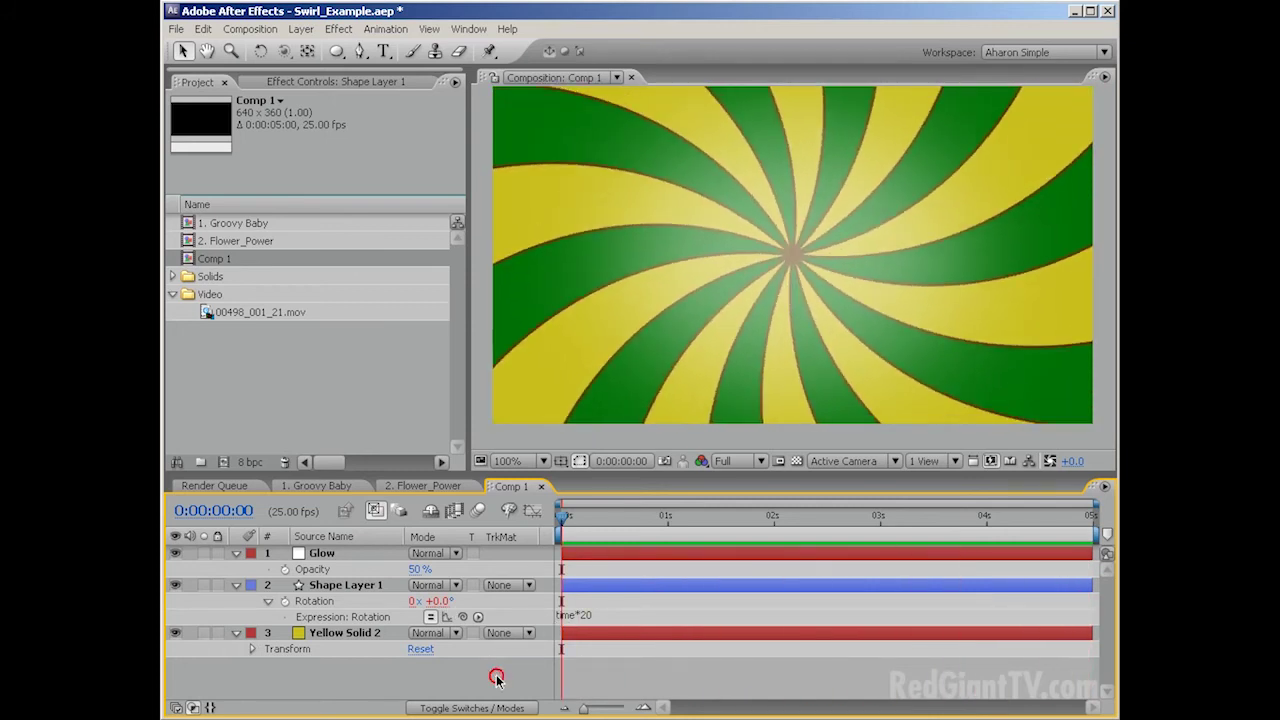
- Move the current time to 0:00:01:00 and create an adjustment layer above the Glow layer
left_click(666, 517)
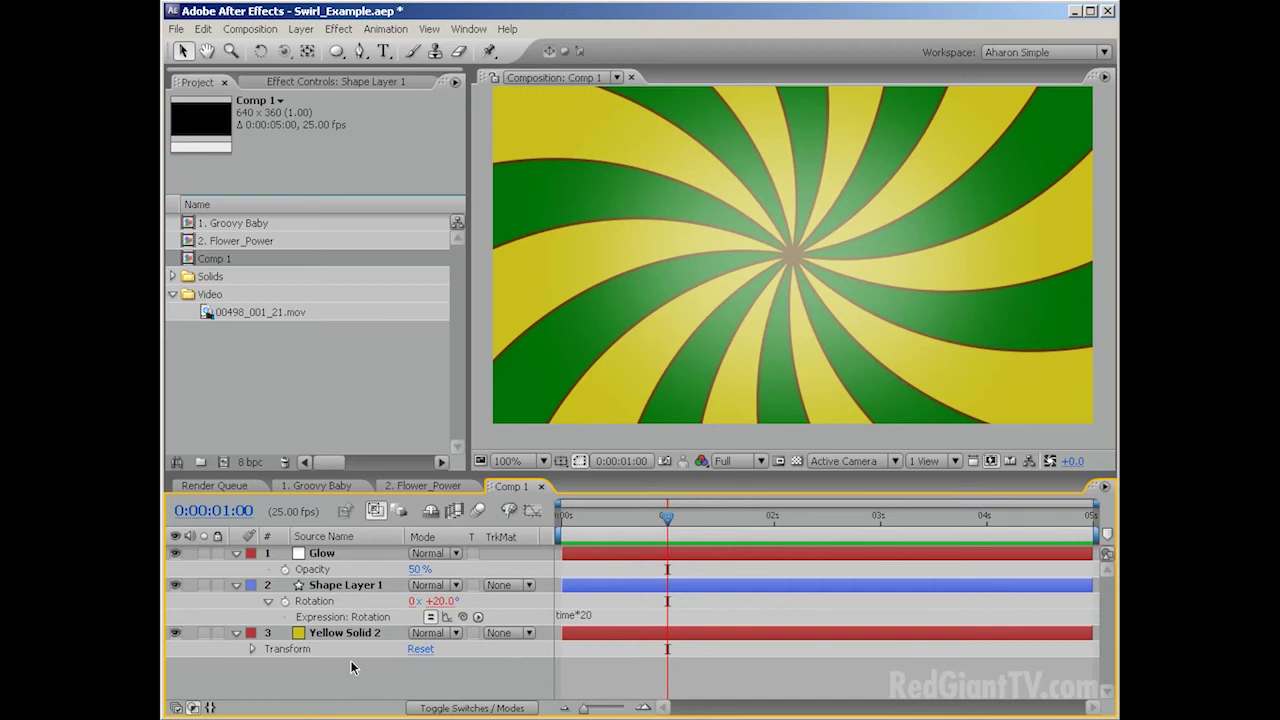
left_click(301, 29)
mouse_move(304, 53)
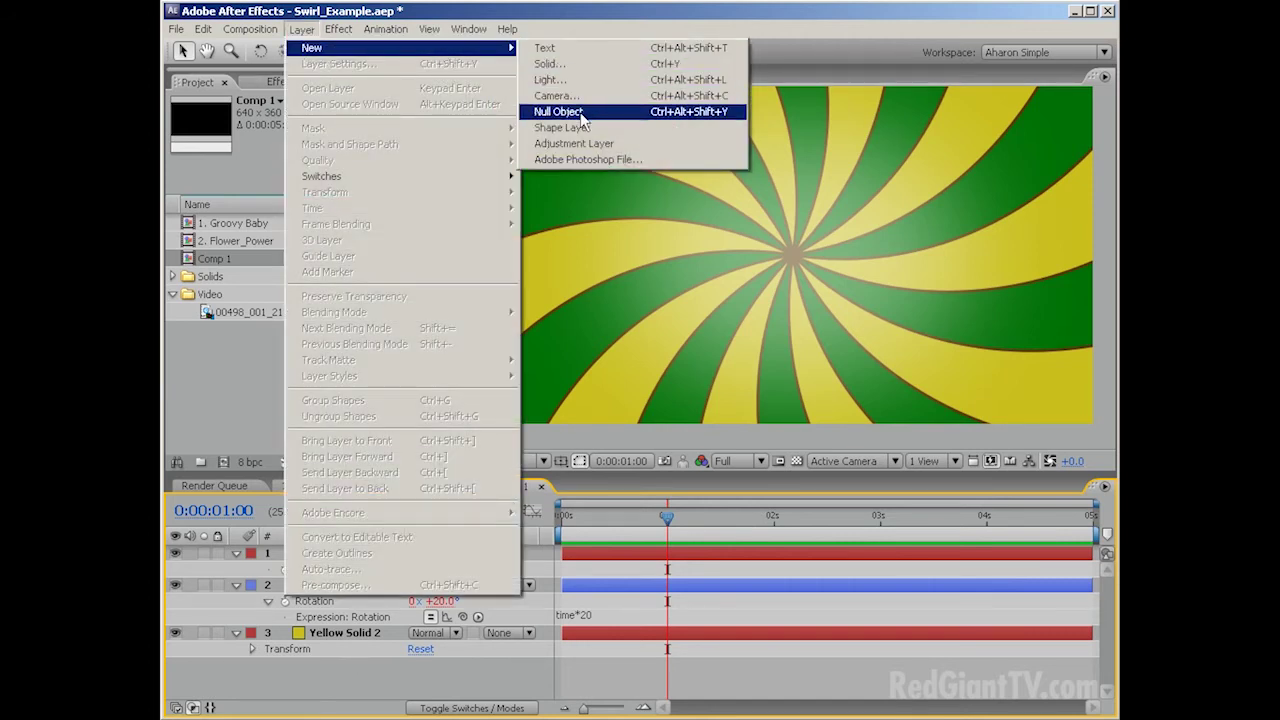
left_click(574, 143)
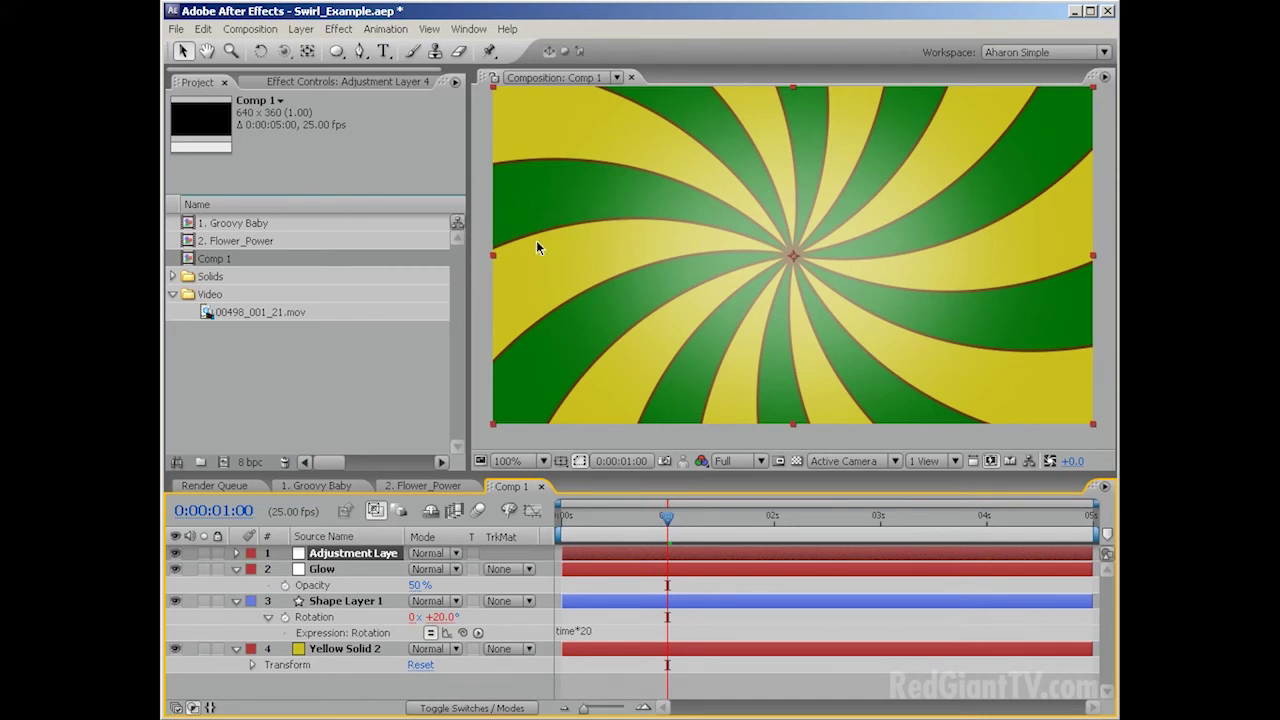
- Apply the Hue/Saturation color correction effect to the new adjustment layer
left_click(339, 29)
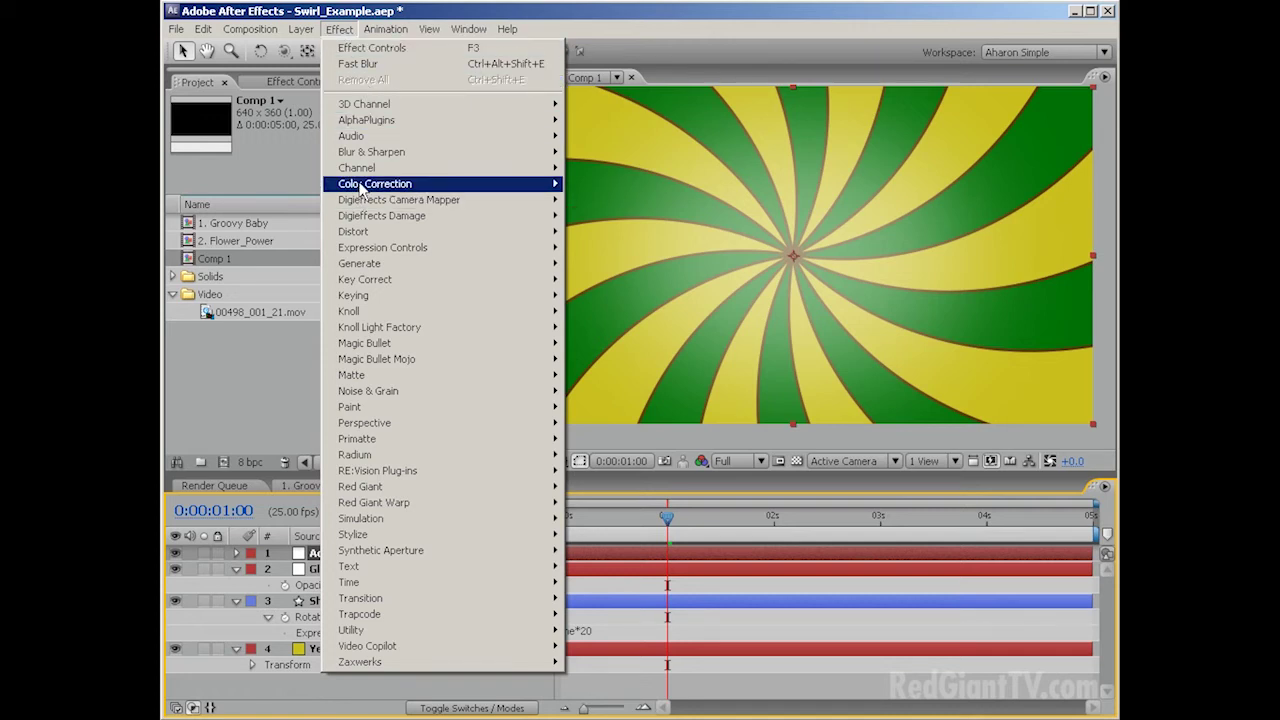
mouse_move(388, 184)
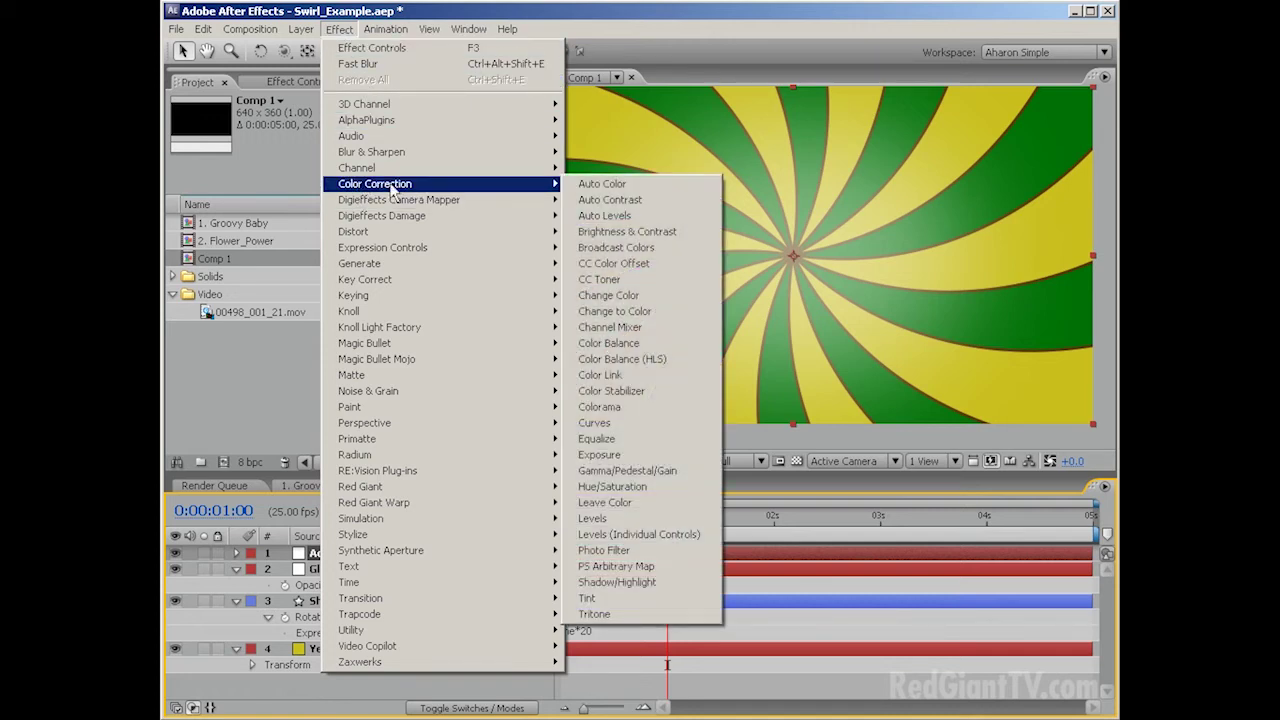
left_click(618, 487)
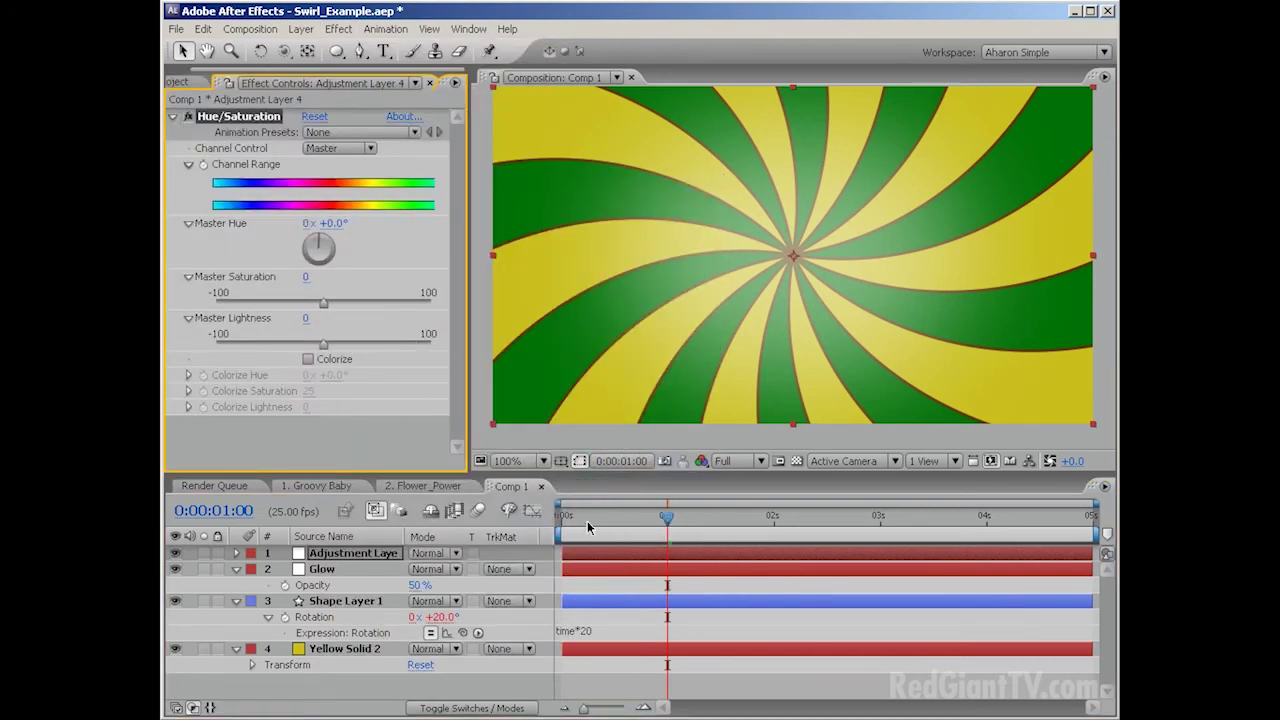
- Keyframe the Hue/Saturation Channel Range at 0:00:00:00 and set Master Hue to one full revolution at 0:00:04:24, then return to the start
left_click_drag(587, 521, 562, 521)
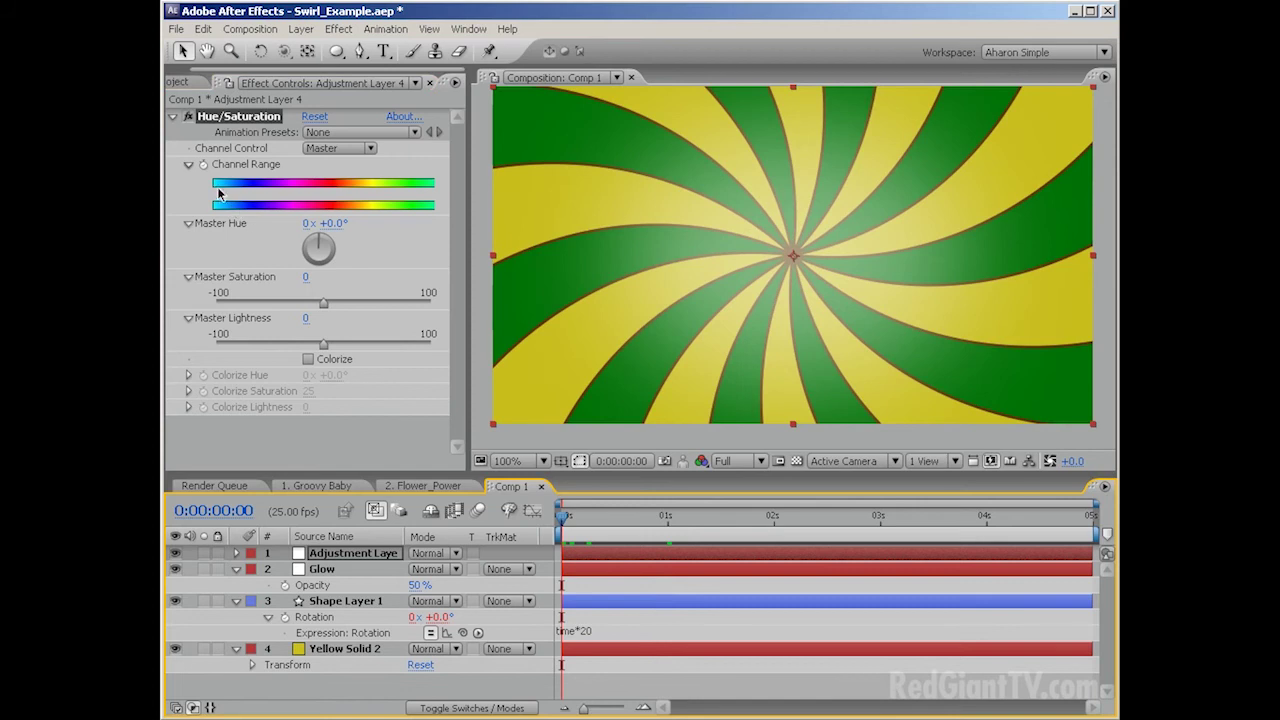
left_click(204, 164)
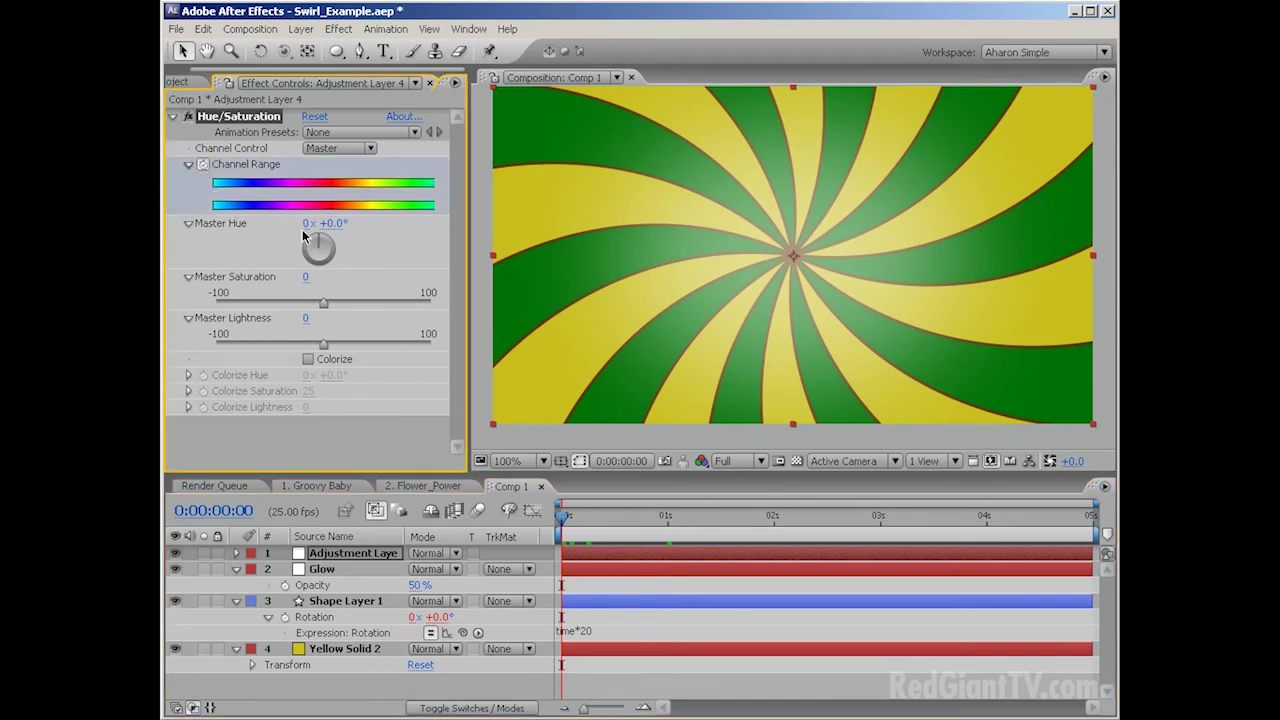
left_click_drag(689, 520, 1095, 520)
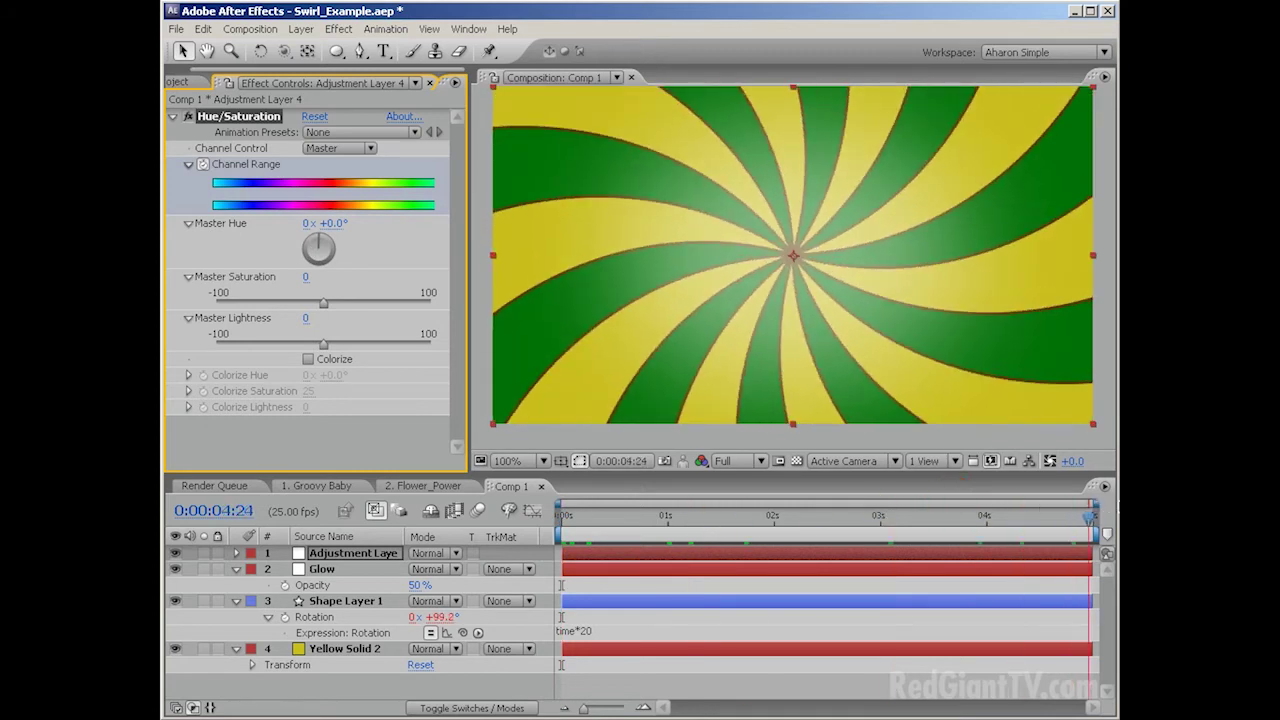
left_click(304, 221)
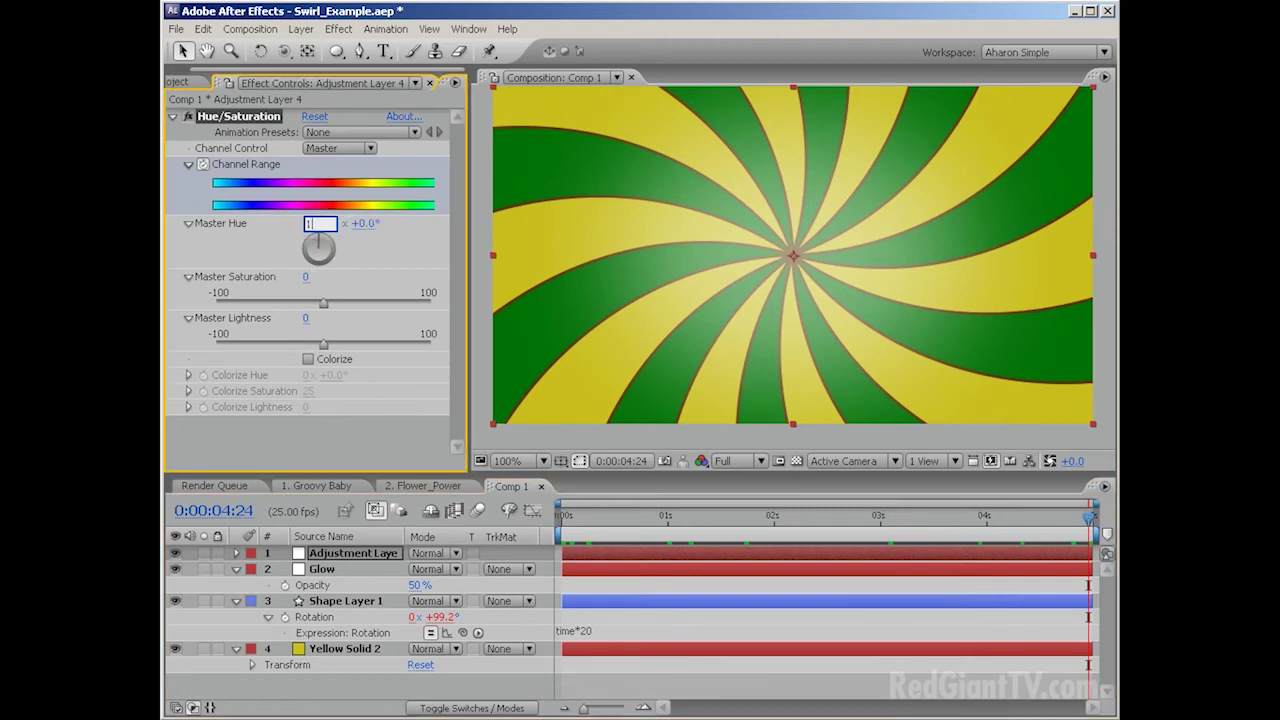
key("Return")
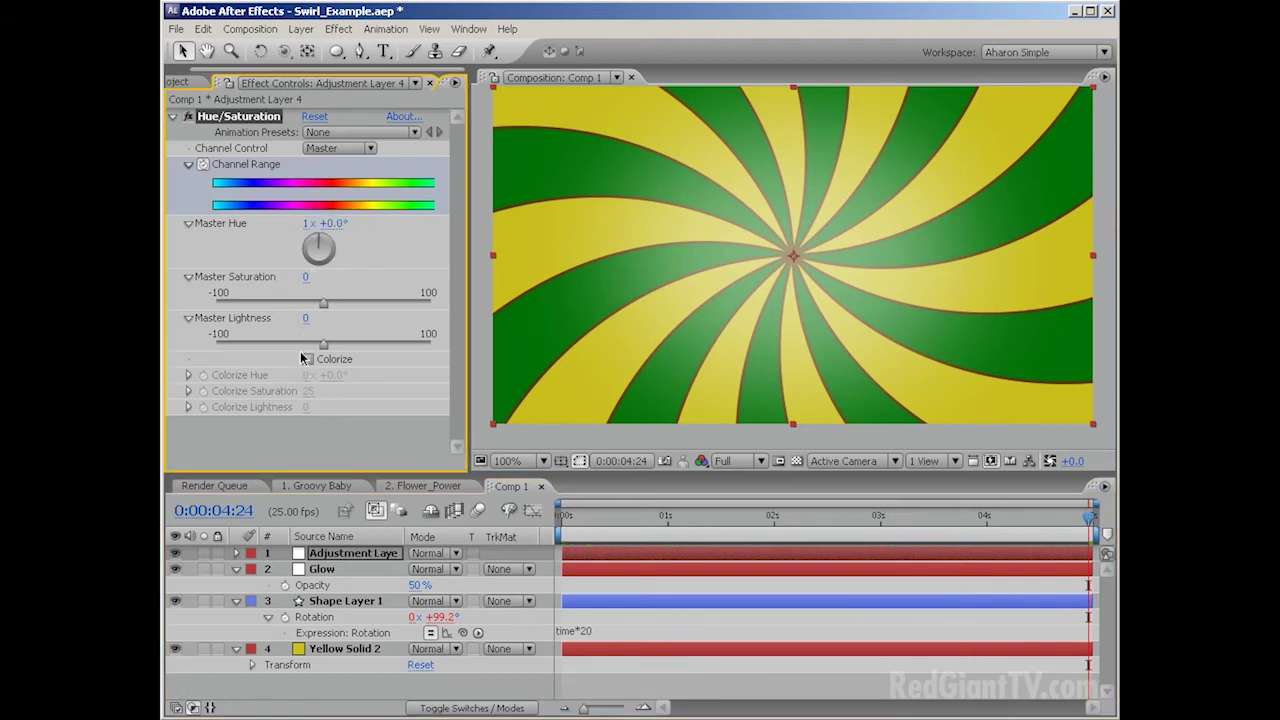
left_click(586, 519)
left_click_drag(586, 519, 550, 531)
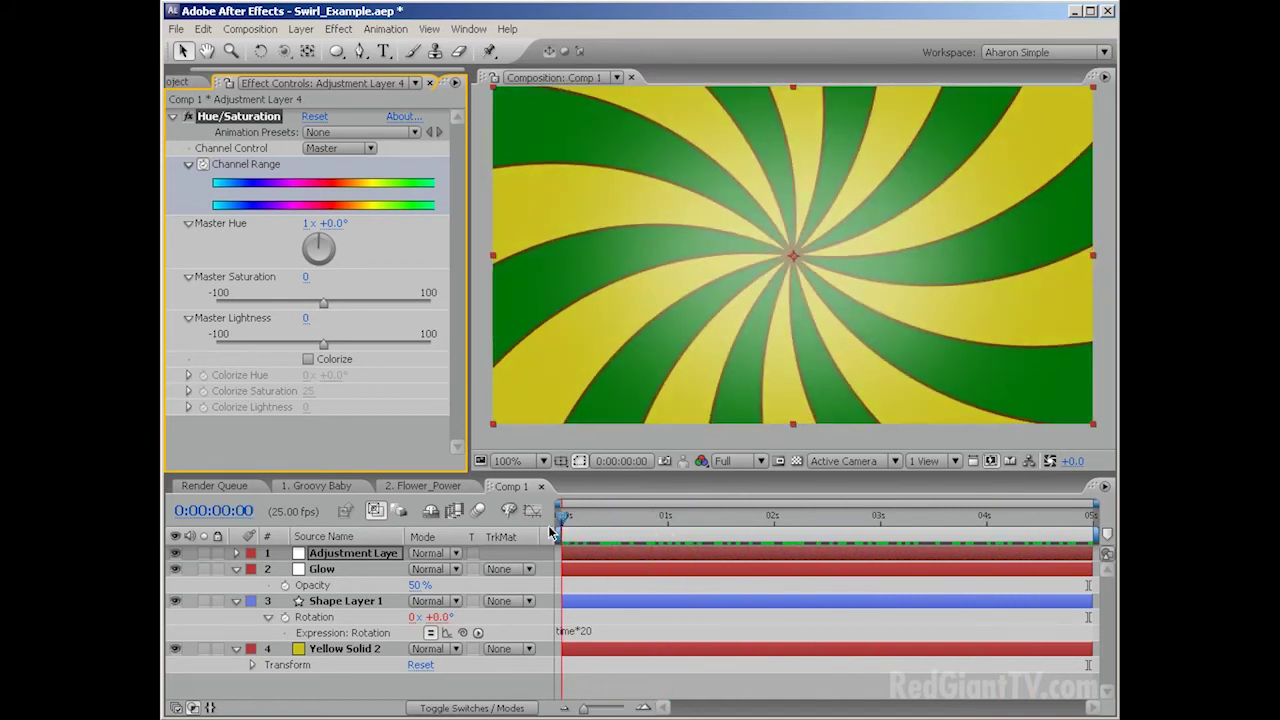
- Add the 00498_001_21.mov footage to Comp 1 as the top layer, centered over the swirl, and preview the animation
left_click(178, 82)
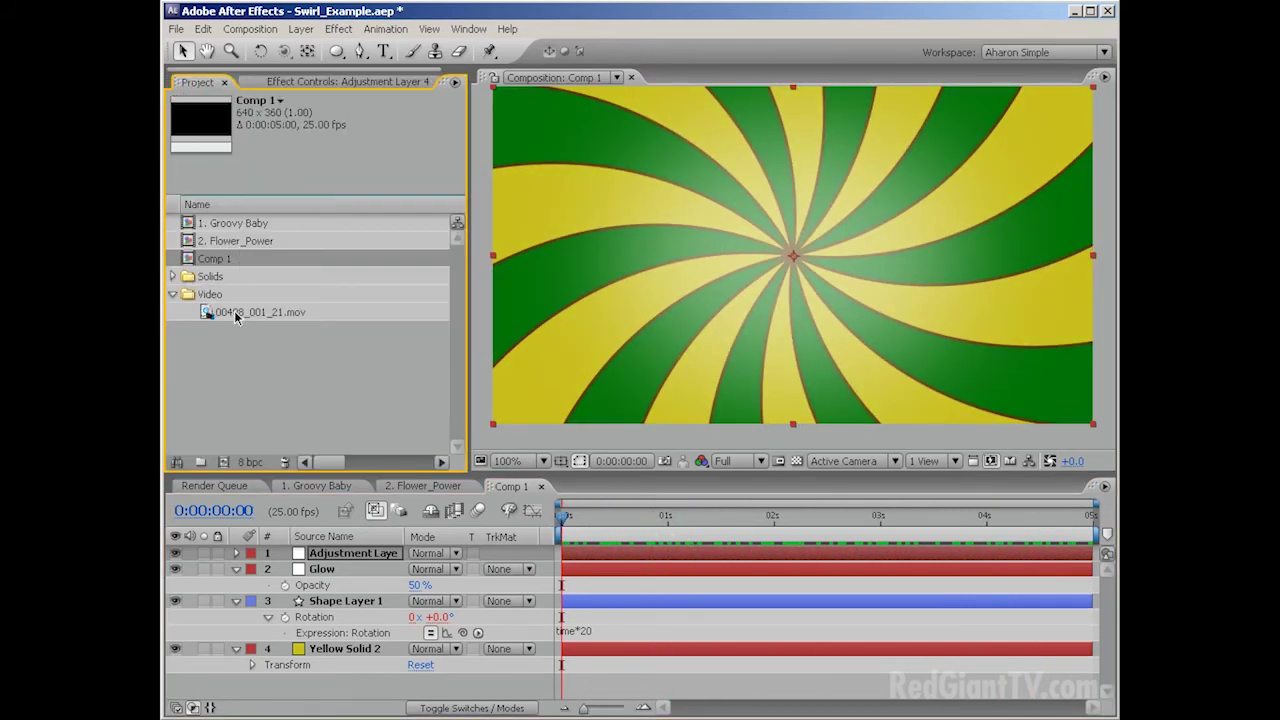
left_click_drag(232, 316, 780, 285)
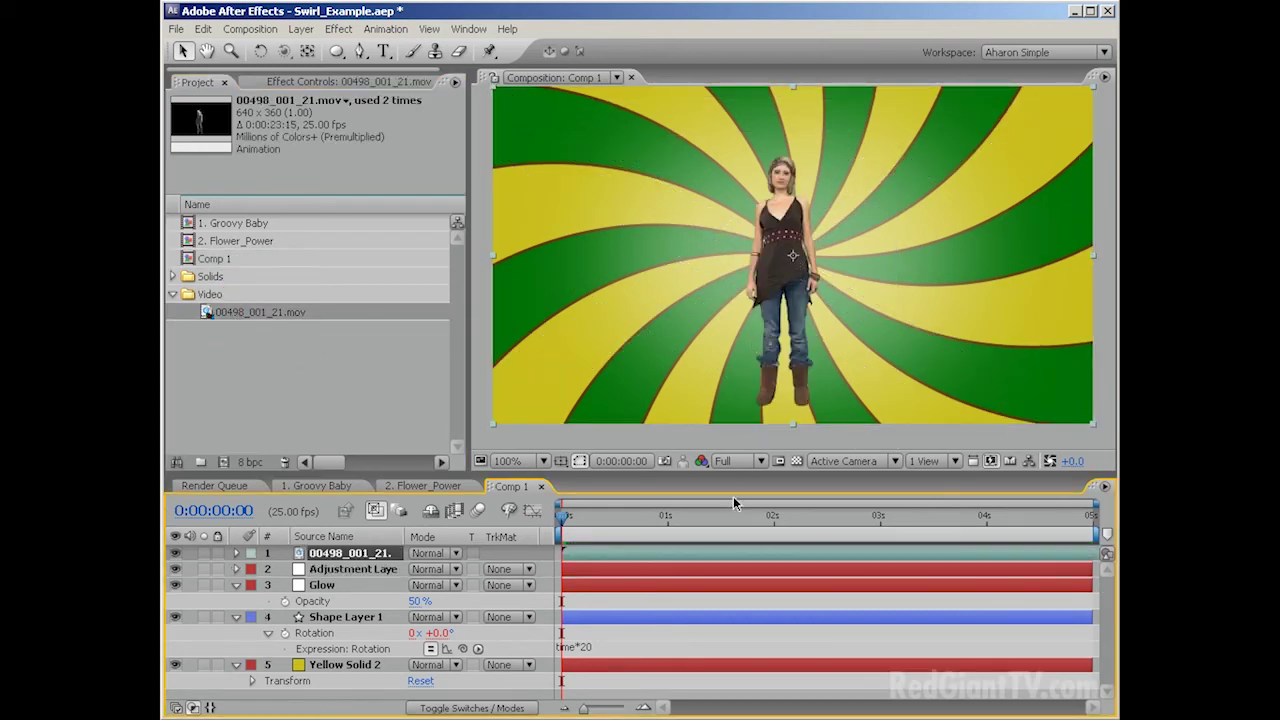
key("space")
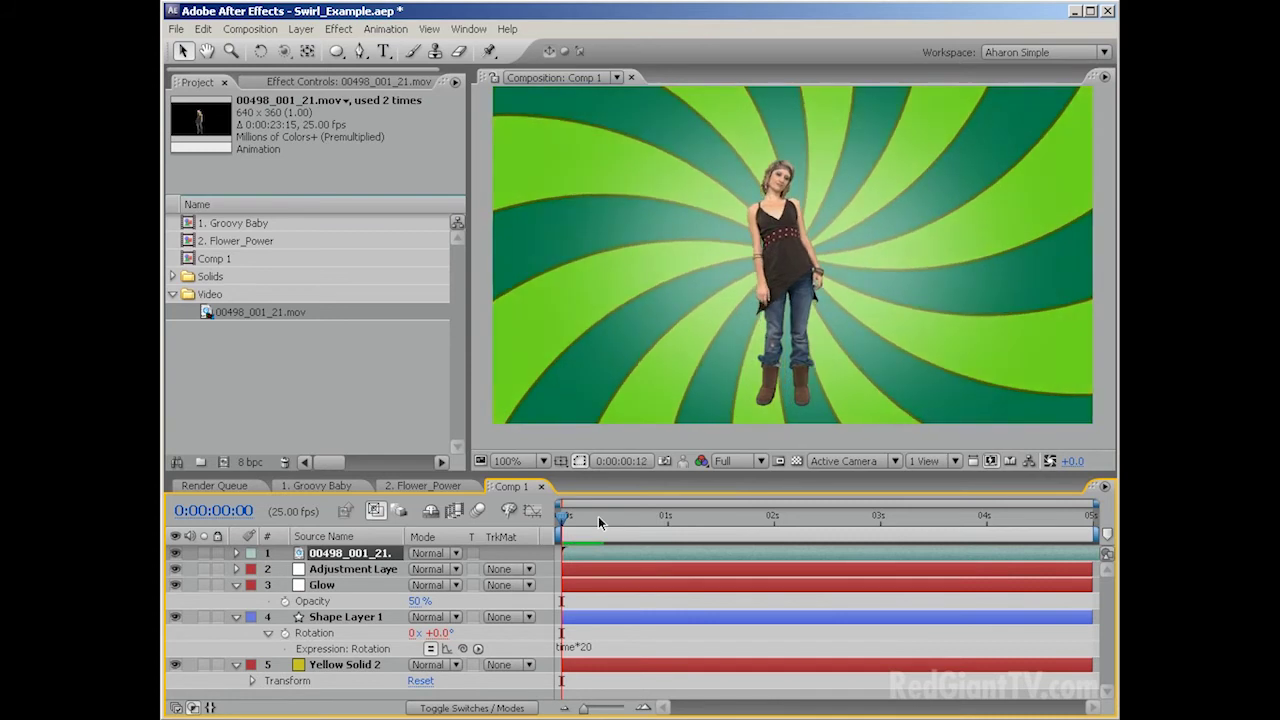
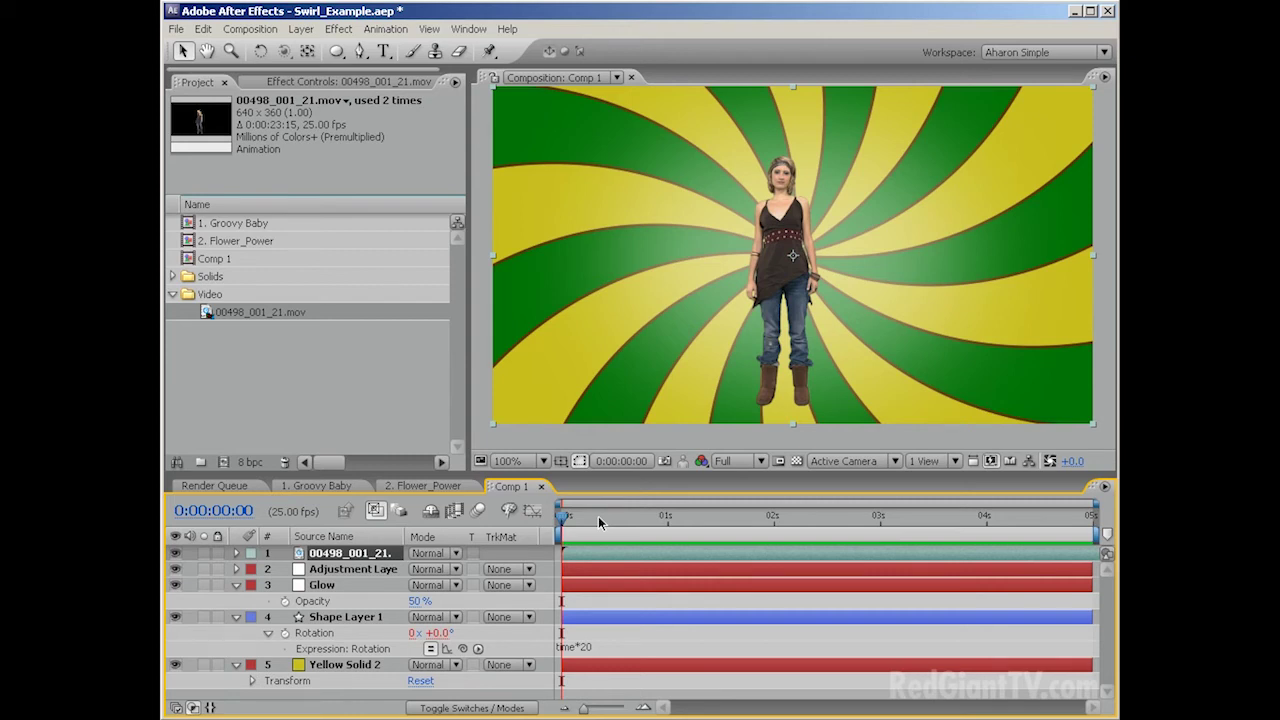
- Duplicate Shape Layer 1 and set the duplicate's blending mode to Multiply
left_click(343, 617)
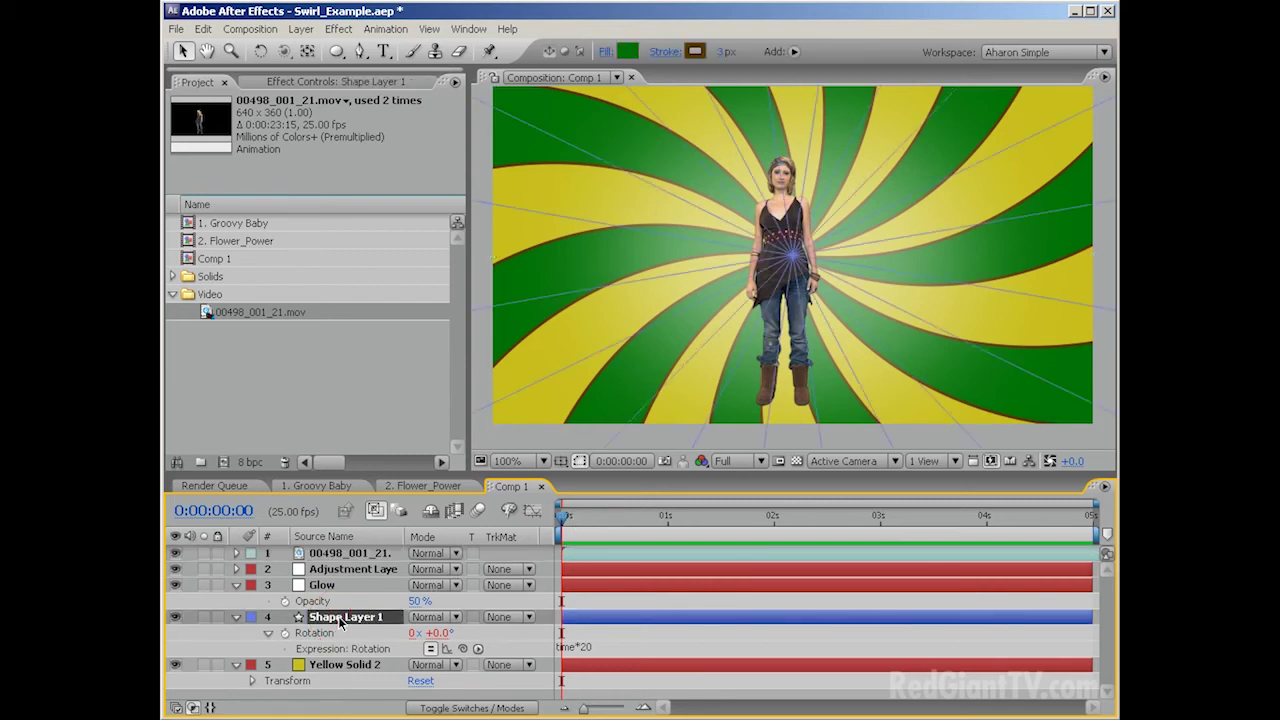
key("ctrl+d")
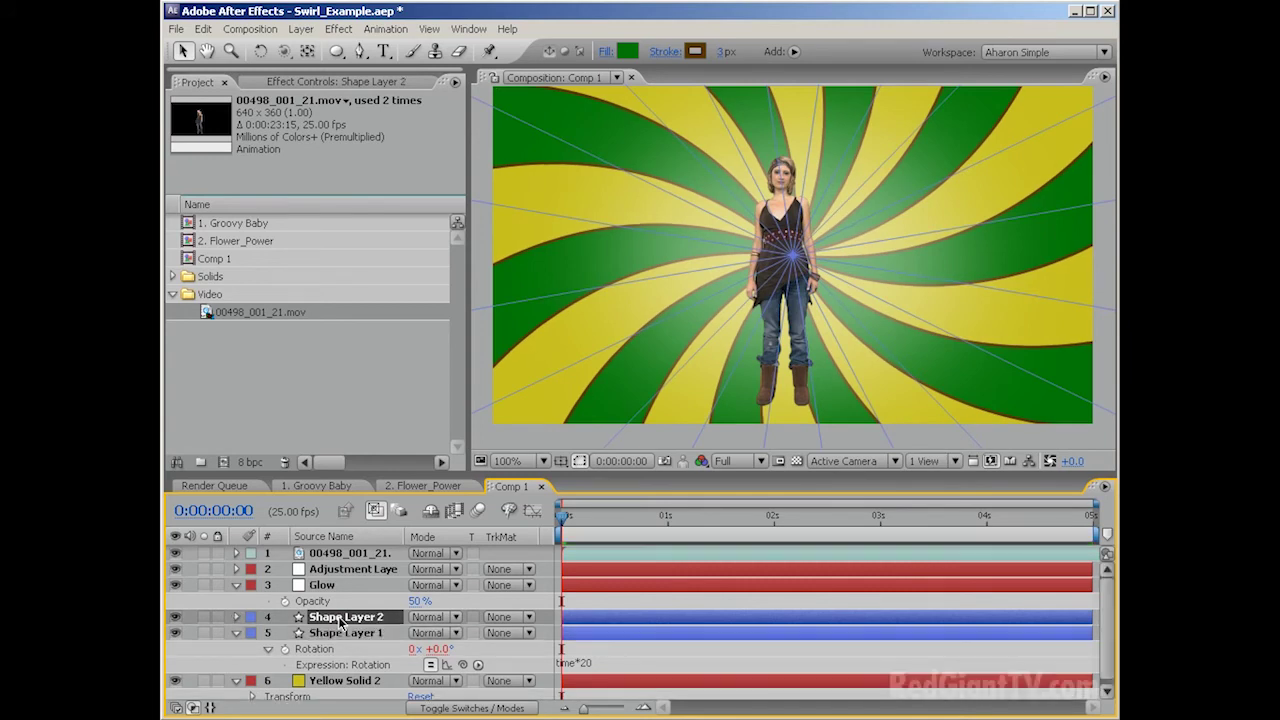
left_click(427, 618)
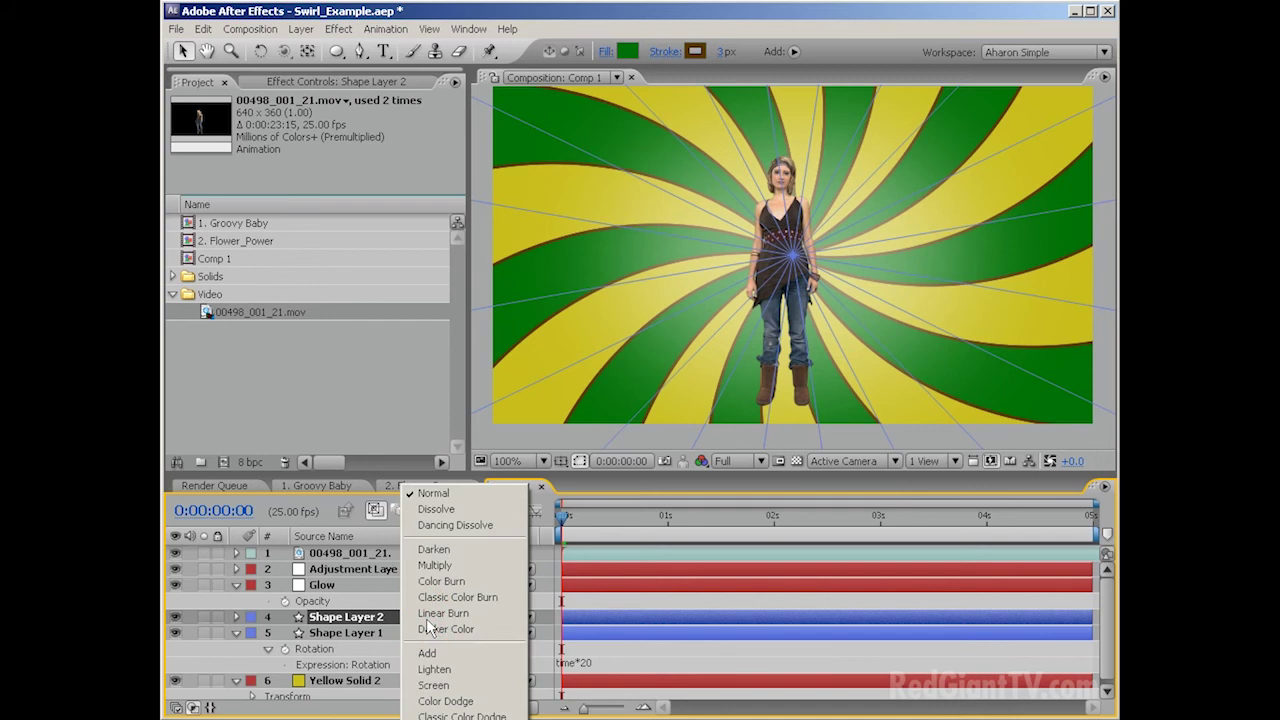
left_click(436, 566)
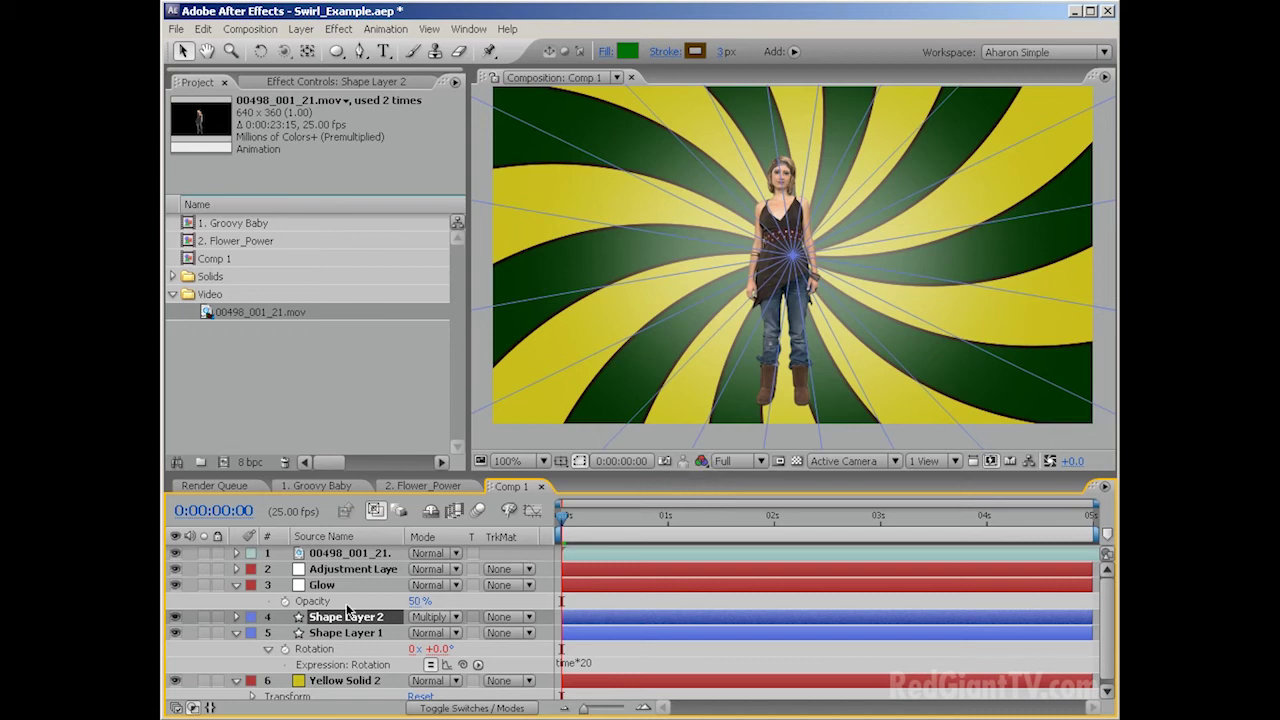
- Set the Twist 1 angle of Shape Layer 2's polystar to -250
left_click(237, 617)
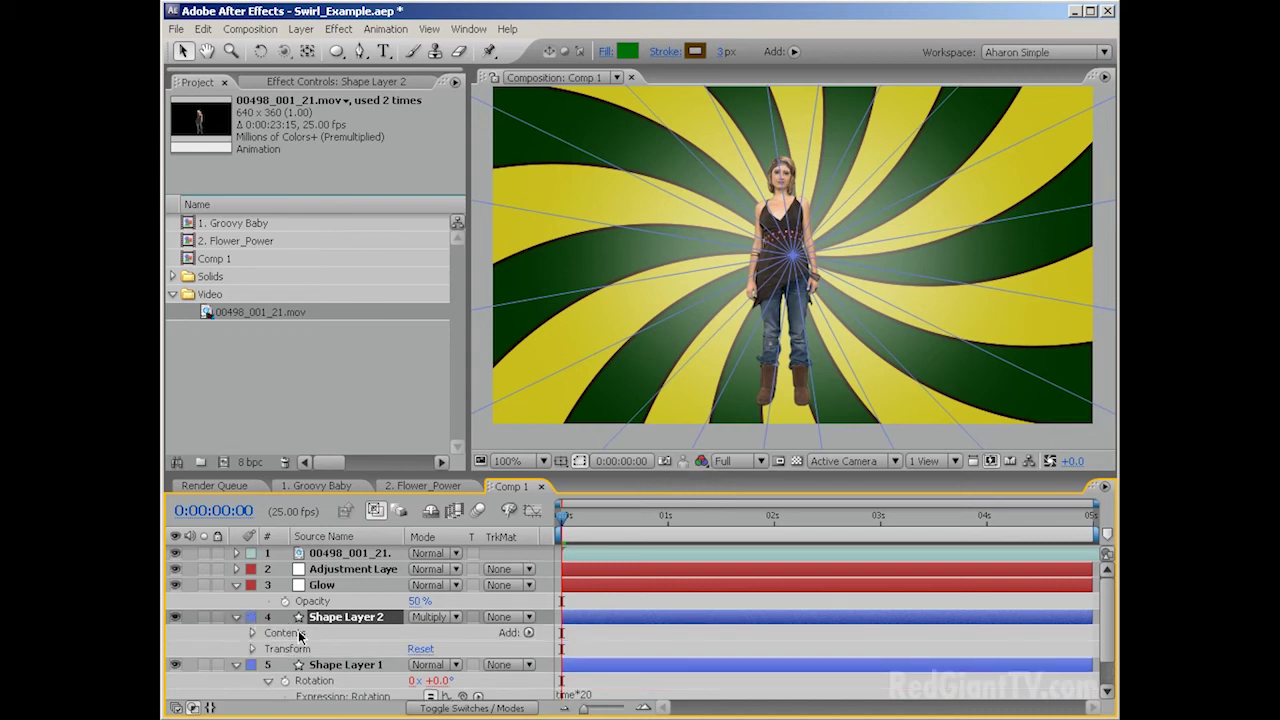
left_click(252, 633)
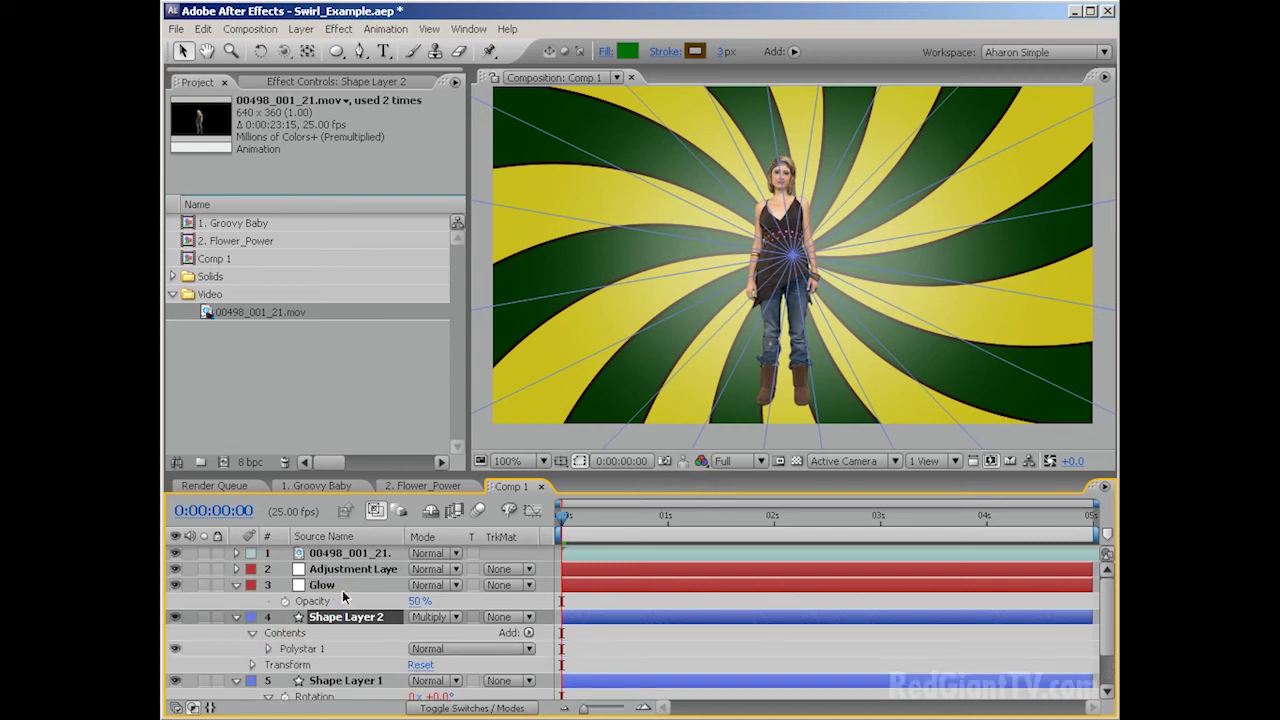
left_click(267, 648)
left_click(284, 643)
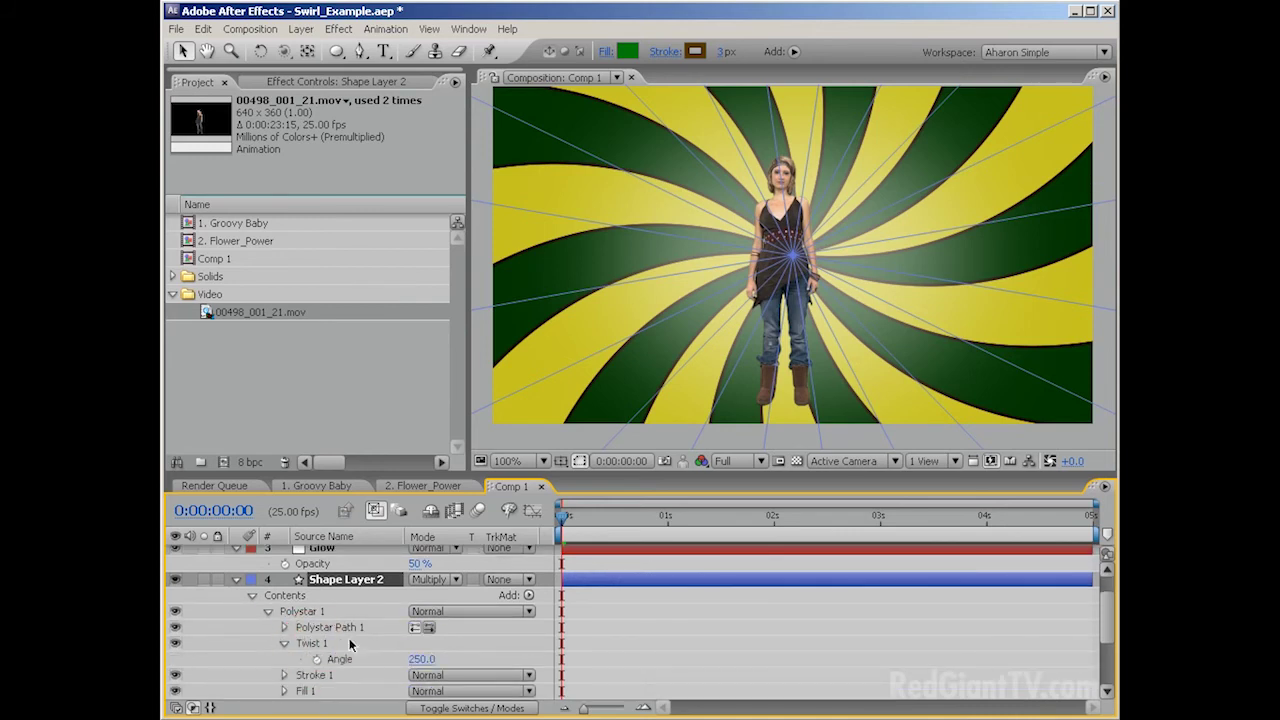
left_click(413, 661)
type("-250")
key("Return")
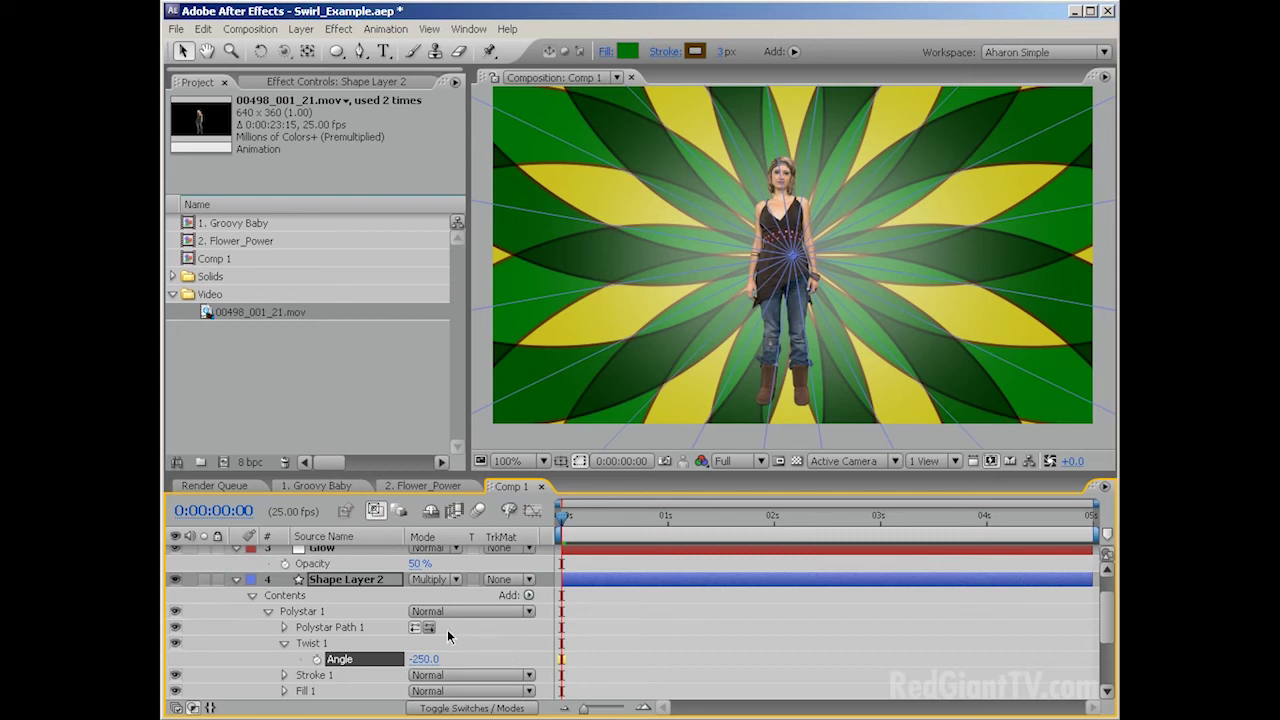
- Change Shape Layer 2's rotation expression to time*10 and preview the two overlapping swirls
key("u")
key("u")
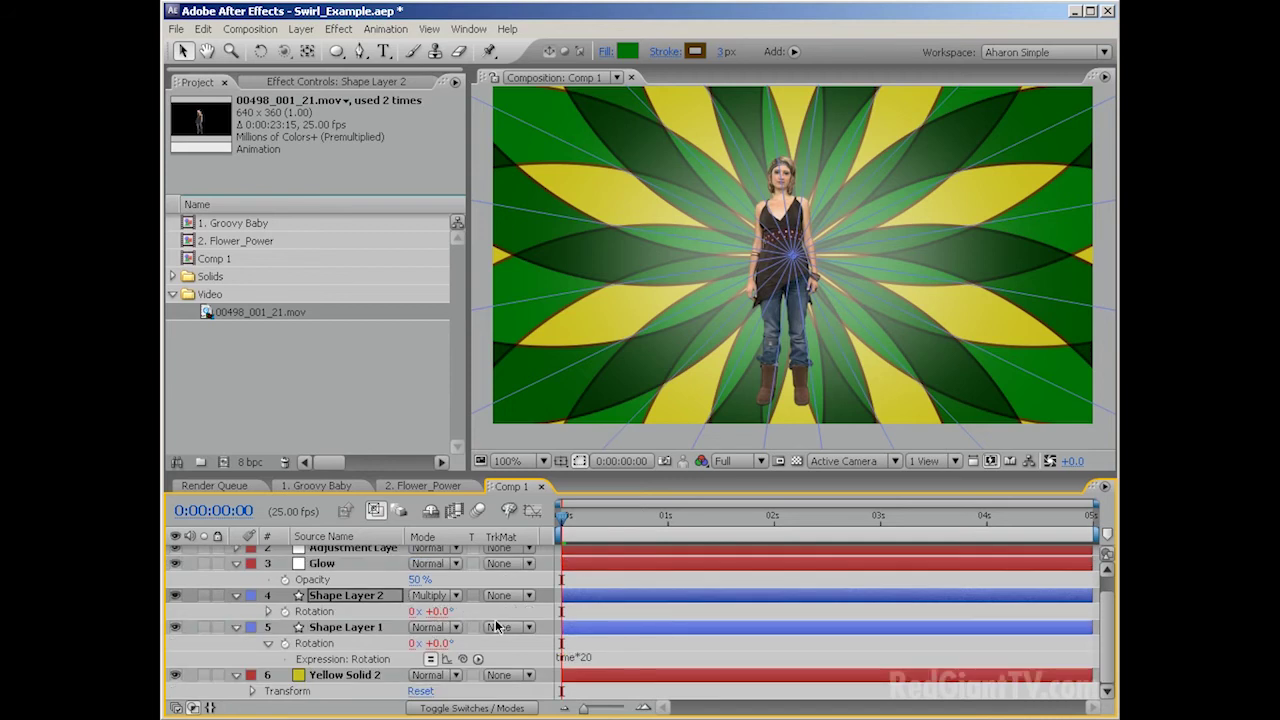
left_click(268, 611)
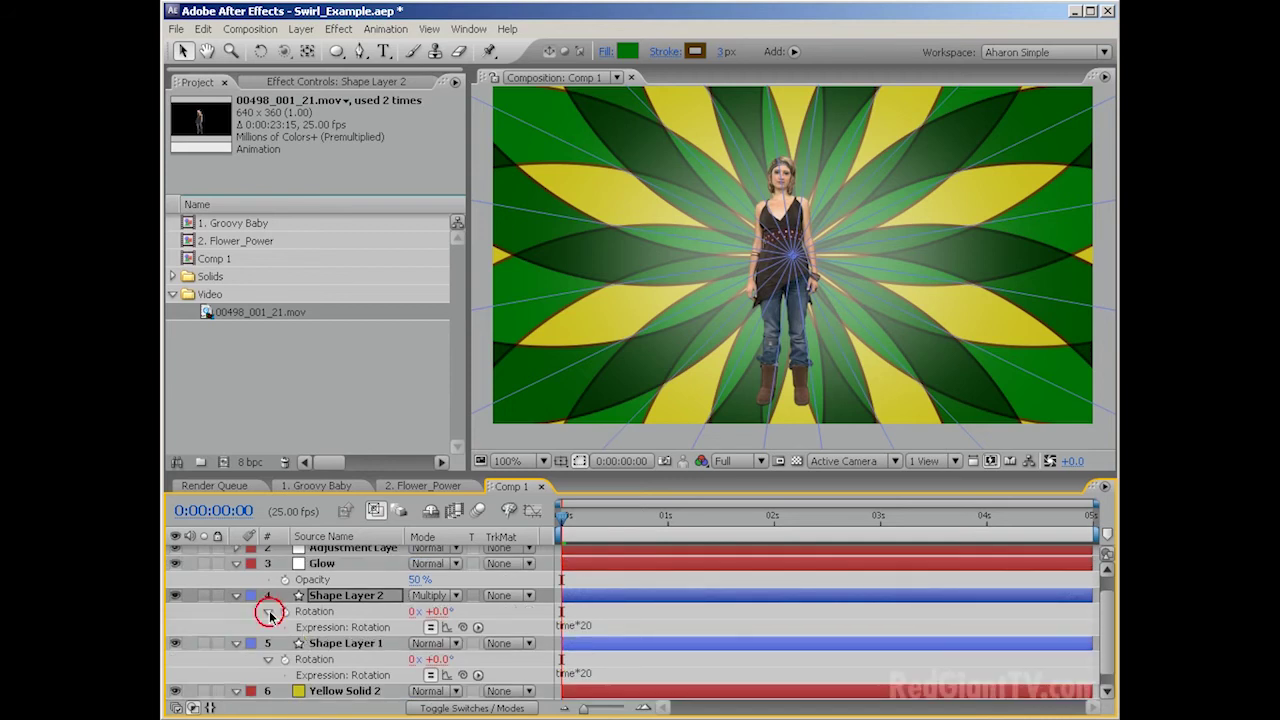
left_click(583, 627)
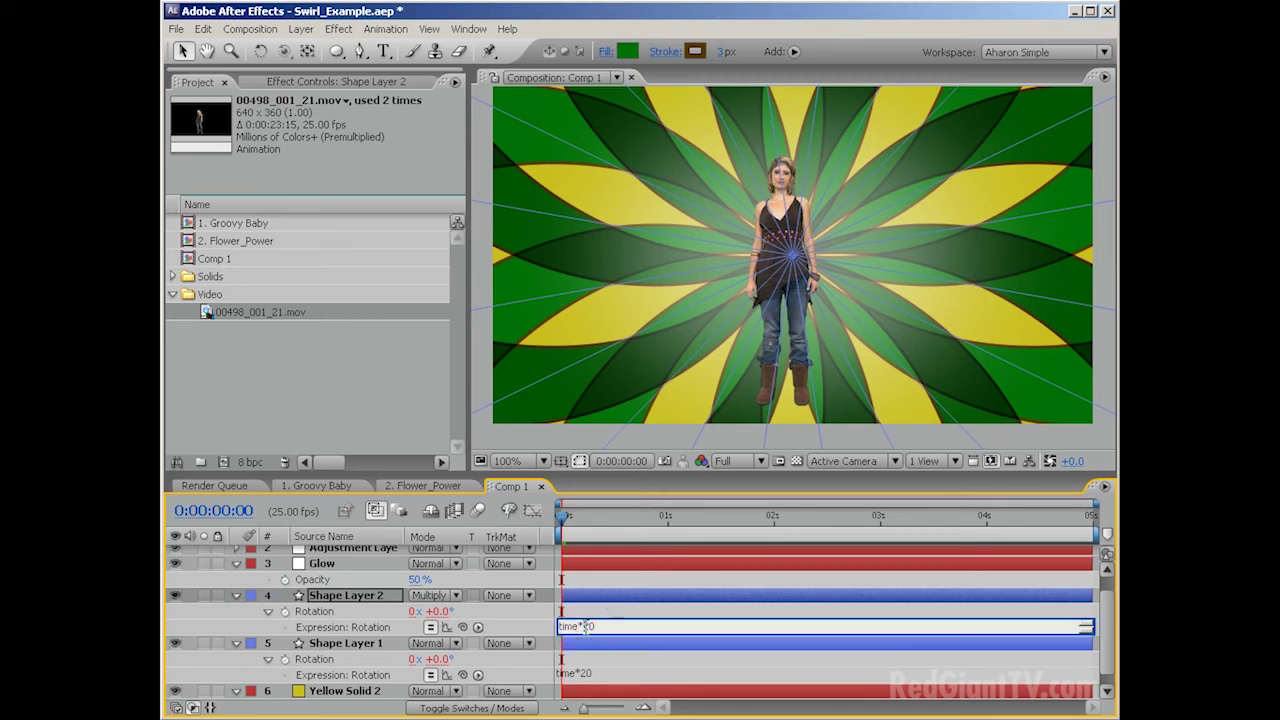
double_click(586, 627)
type("10")
key("KP_Enter")
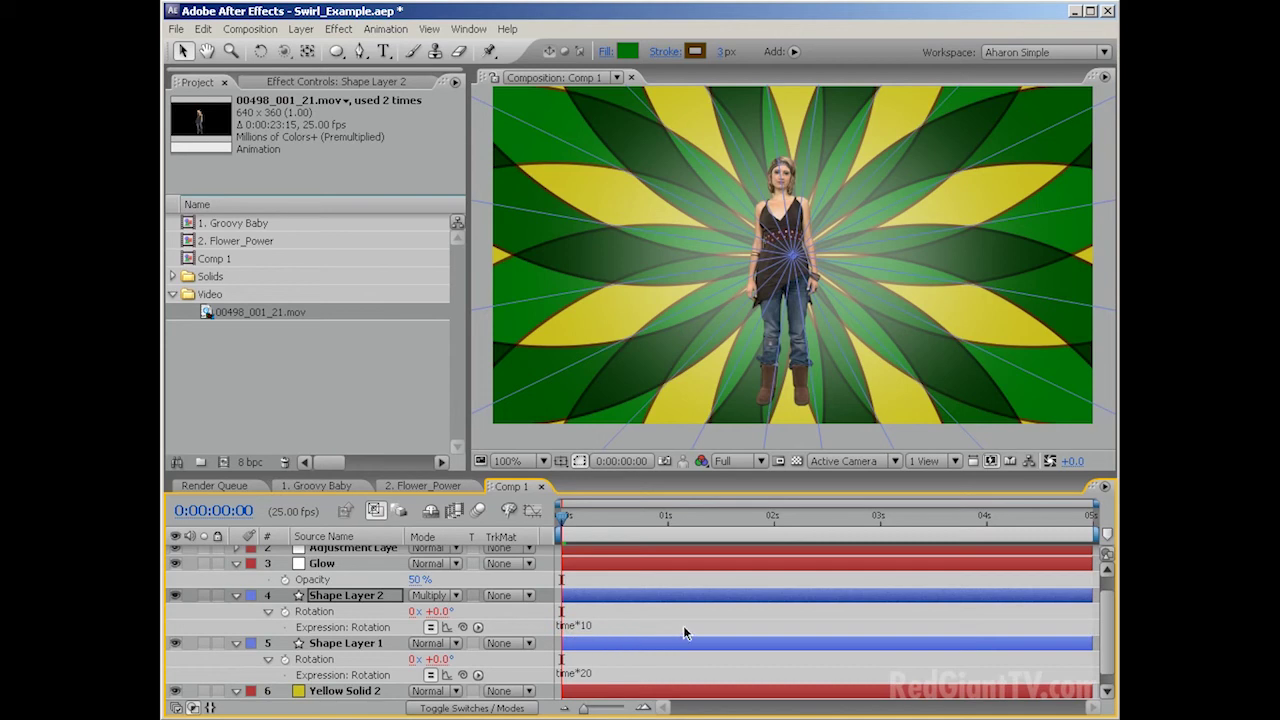
key("KP_0")
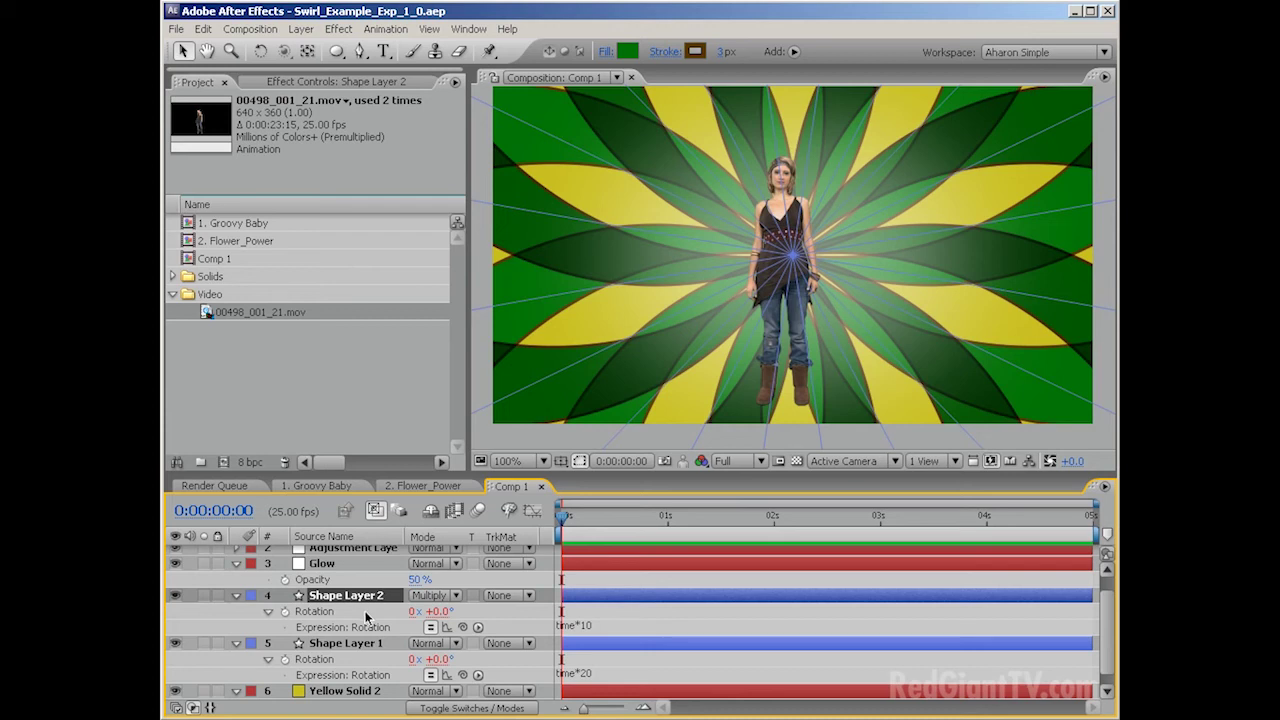
- Hide Shape Layer 2 and the 00498_001_21.mov footage layer, and collapse all expanded layer properties
left_click(175, 595)
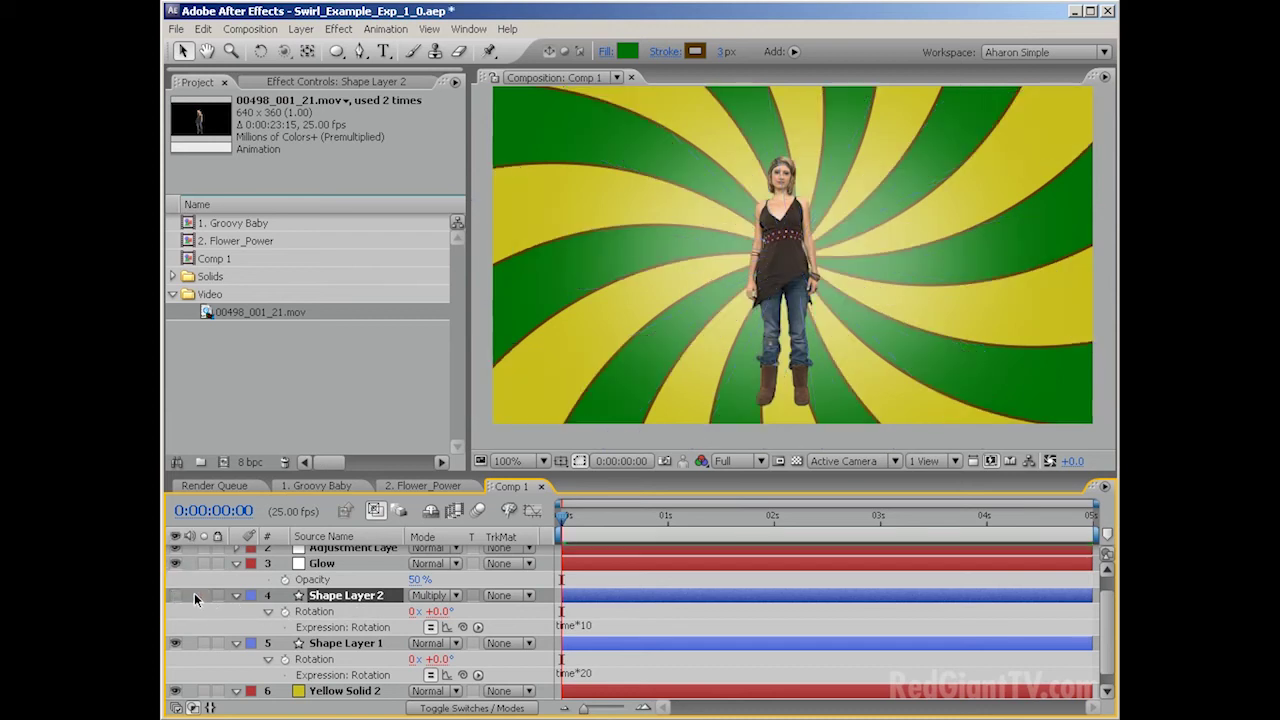
left_click(235, 597)
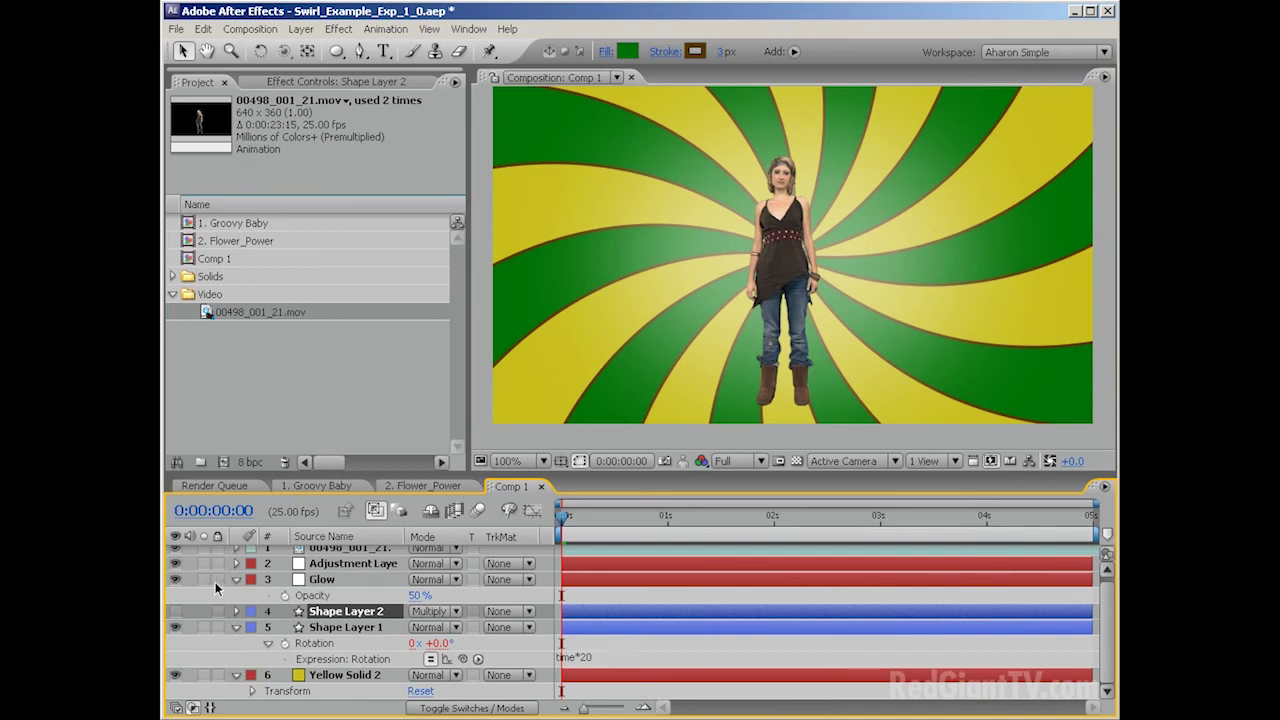
left_click(237, 580)
left_click(236, 617)
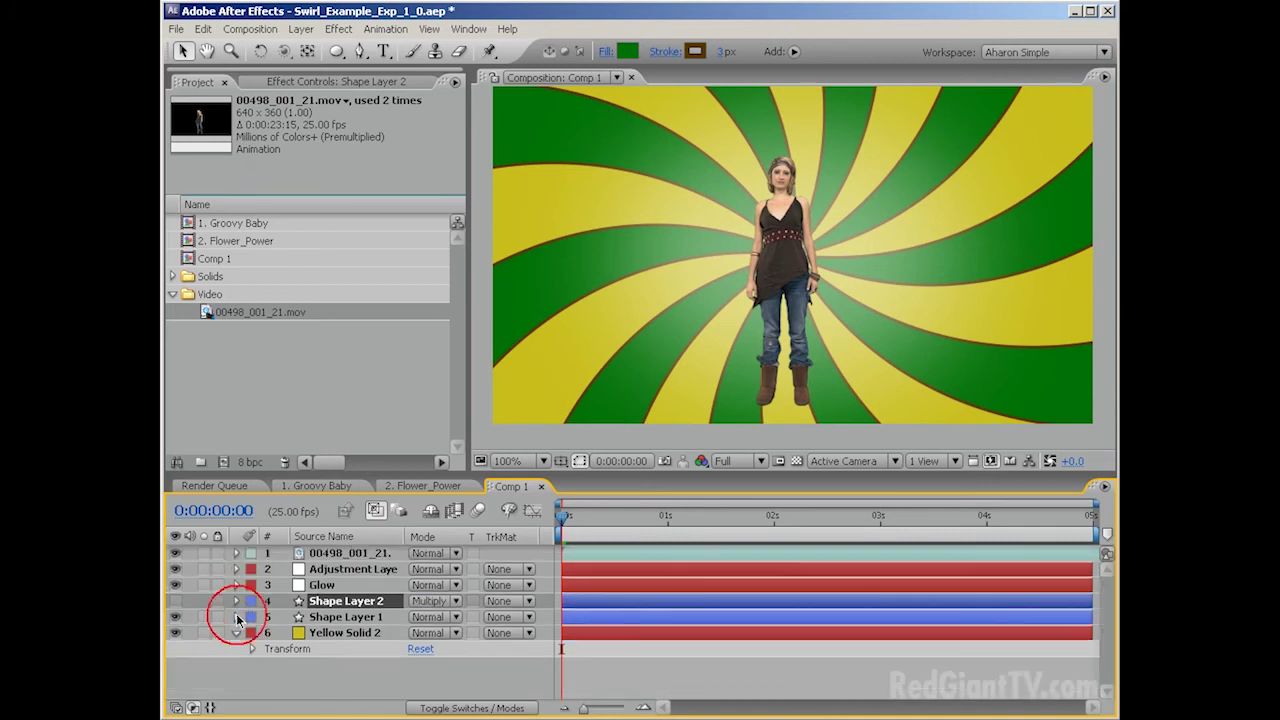
left_click(237, 634)
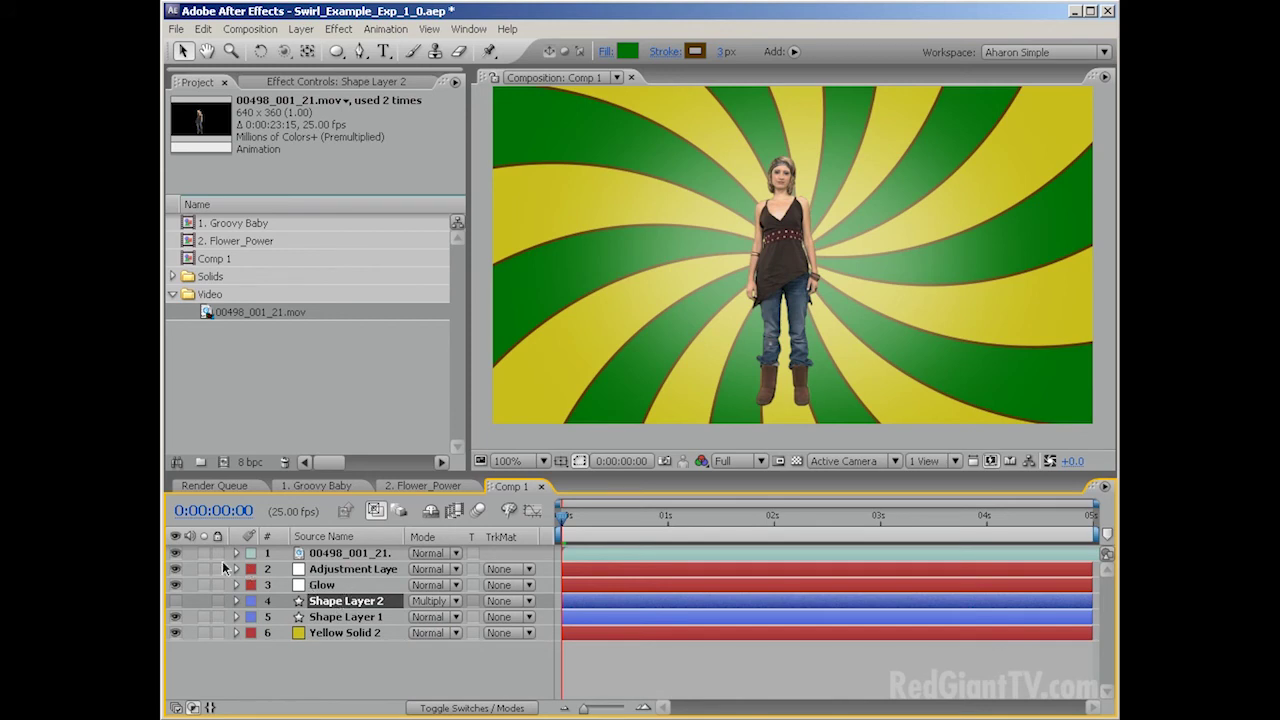
left_click(176, 553)
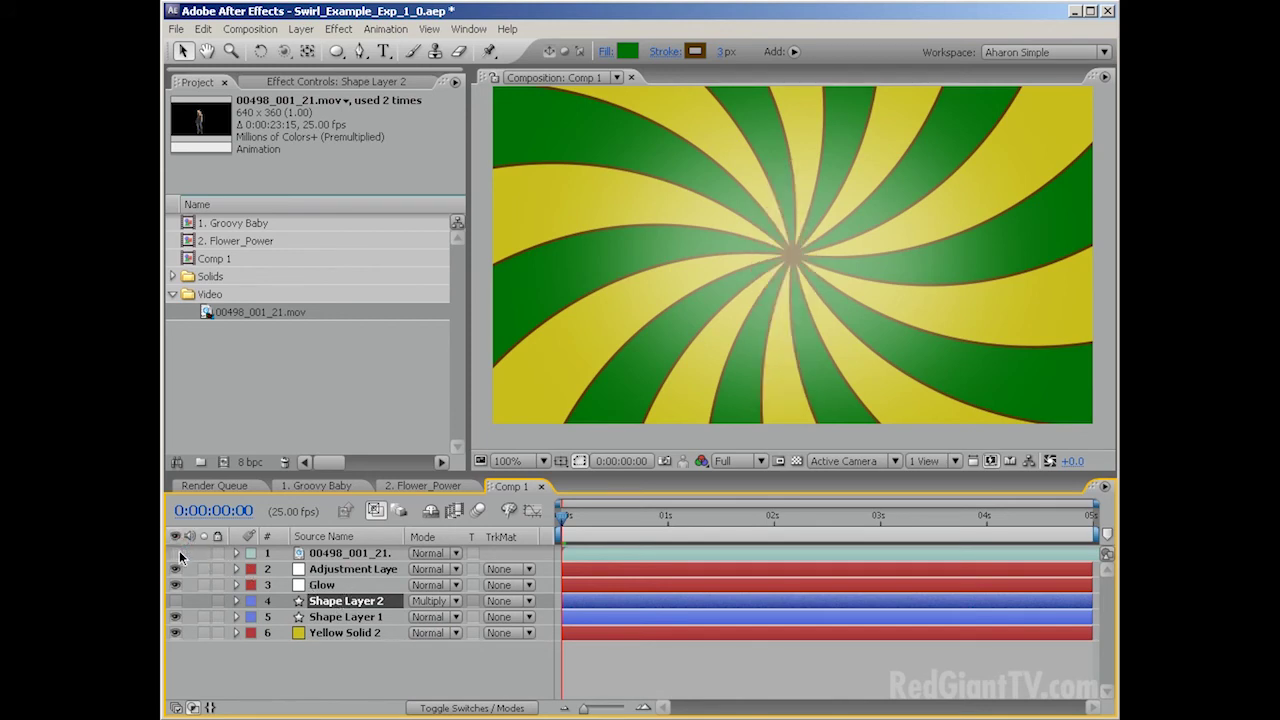
- Apply the Trapcode Shine effect to Shape Layer 1
left_click(332, 618)
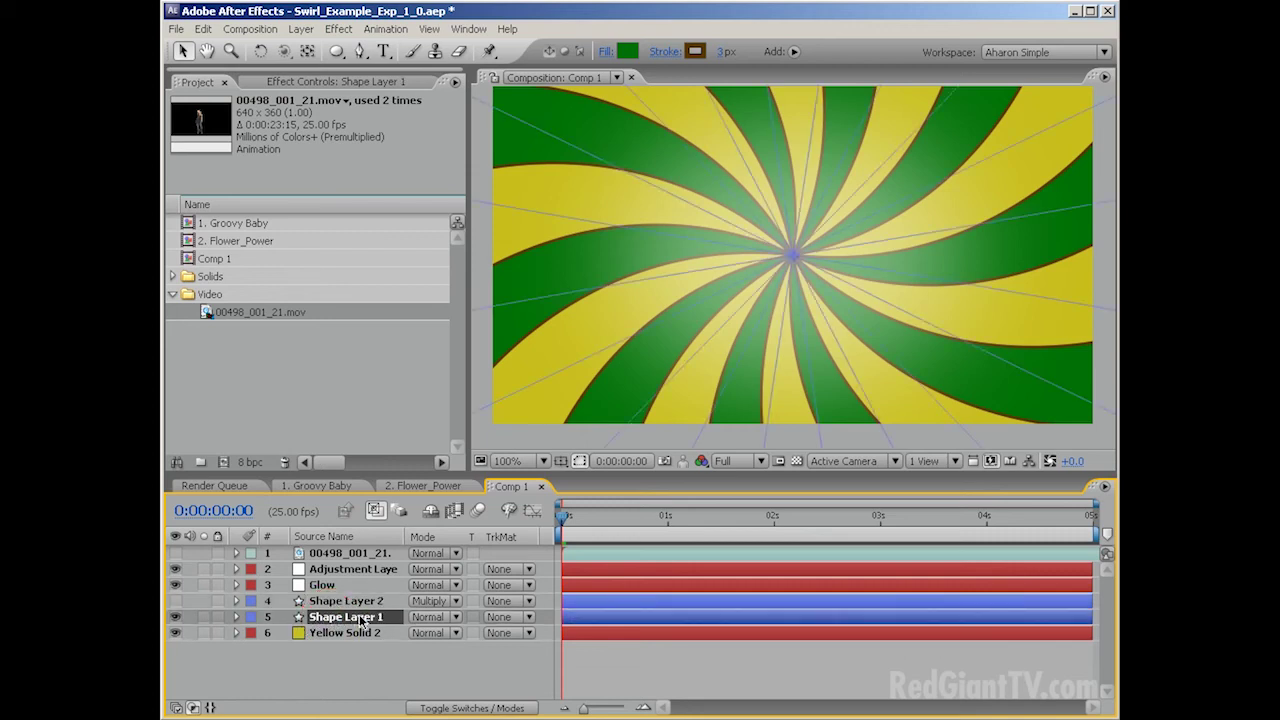
left_click(339, 29)
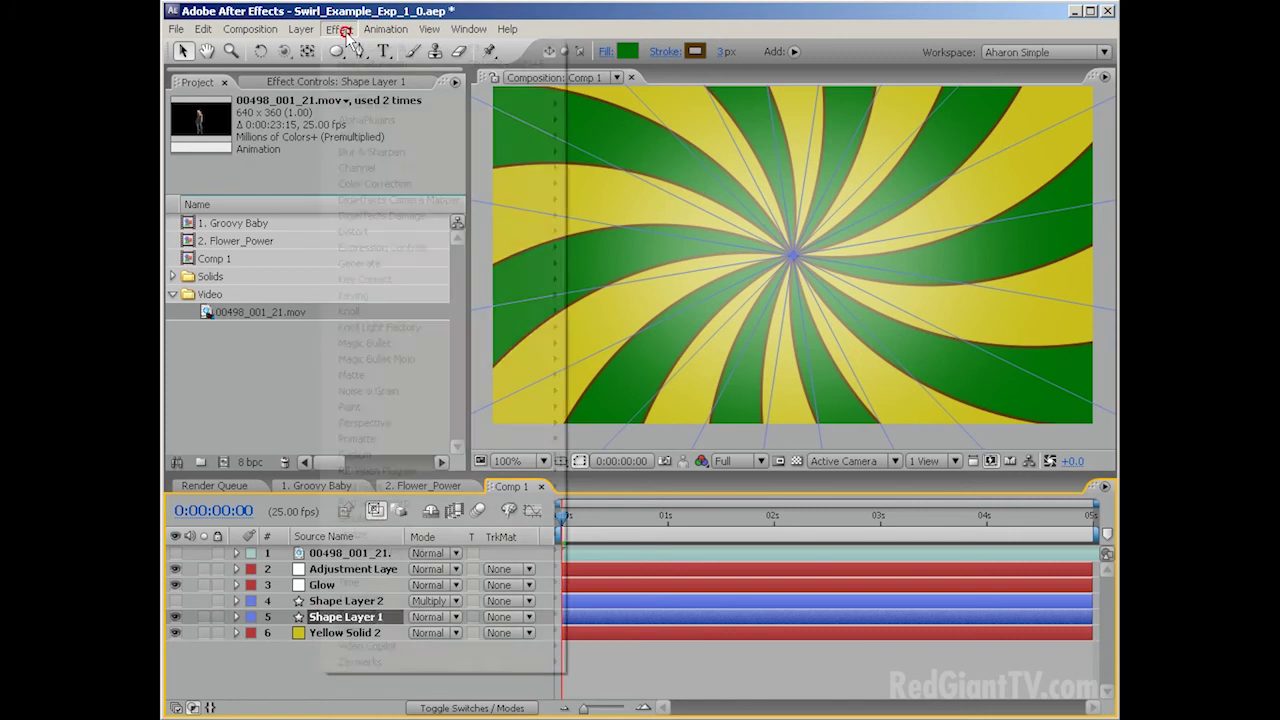
mouse_move(409, 614)
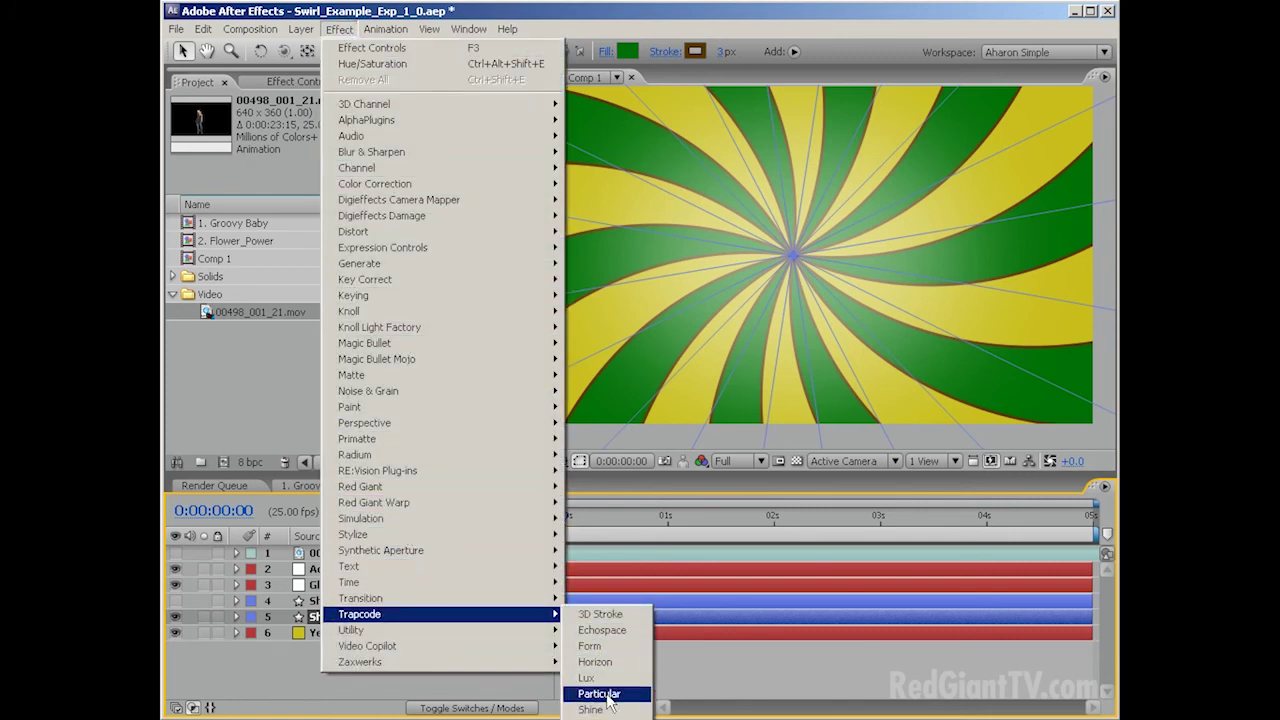
left_click(600, 709)
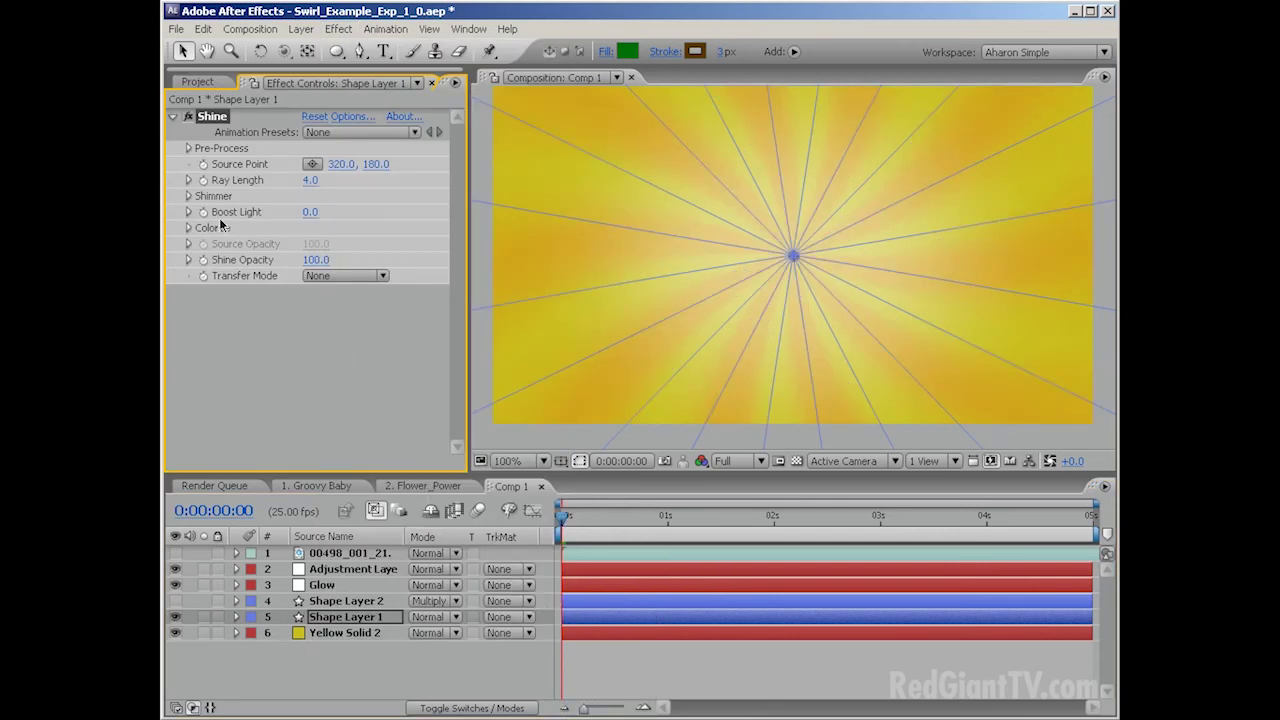
- Set Shine's Colorize option to None and its Transfer Mode to Add on Shape Layer 1
left_click(189, 229)
left_click(317, 244)
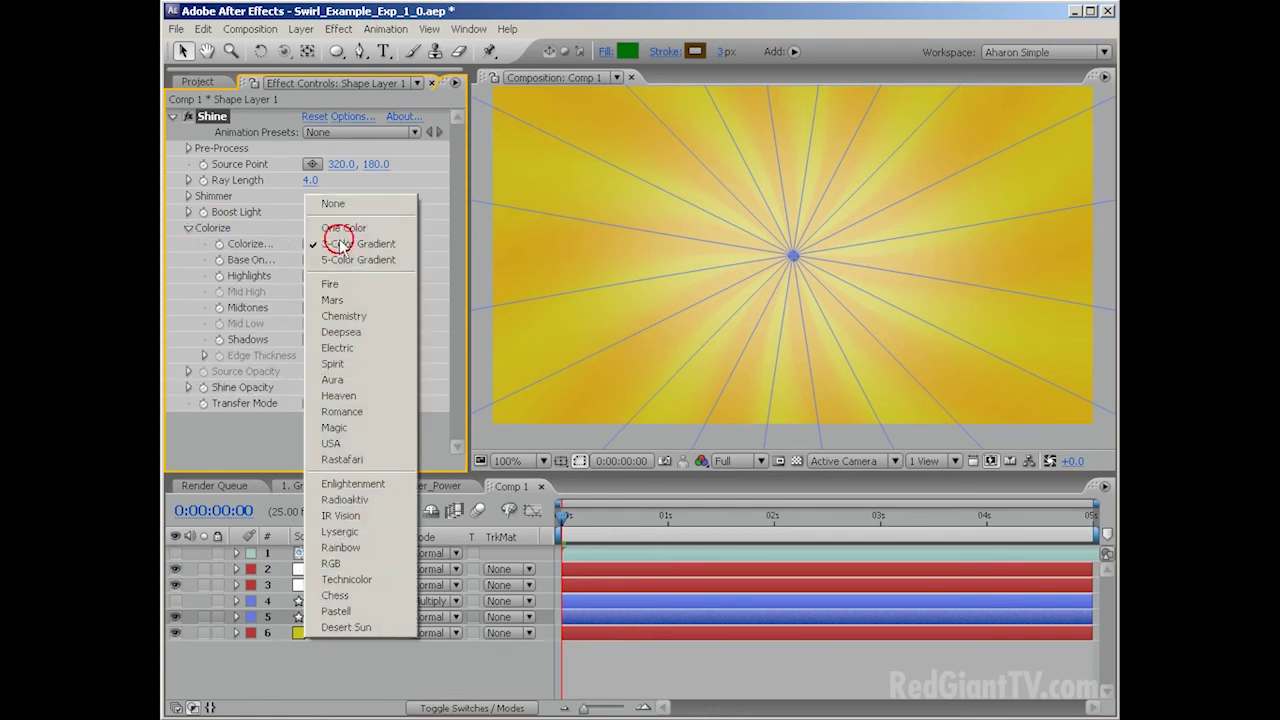
left_click(333, 204)
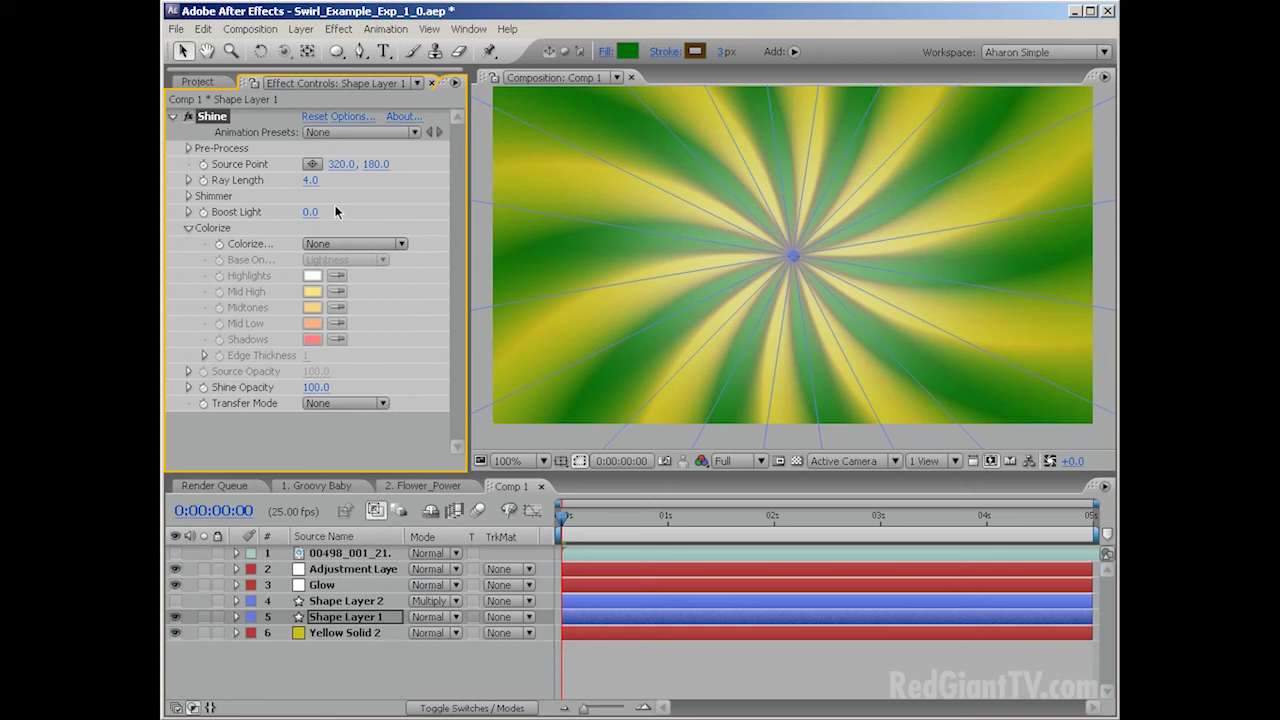
left_click(340, 404)
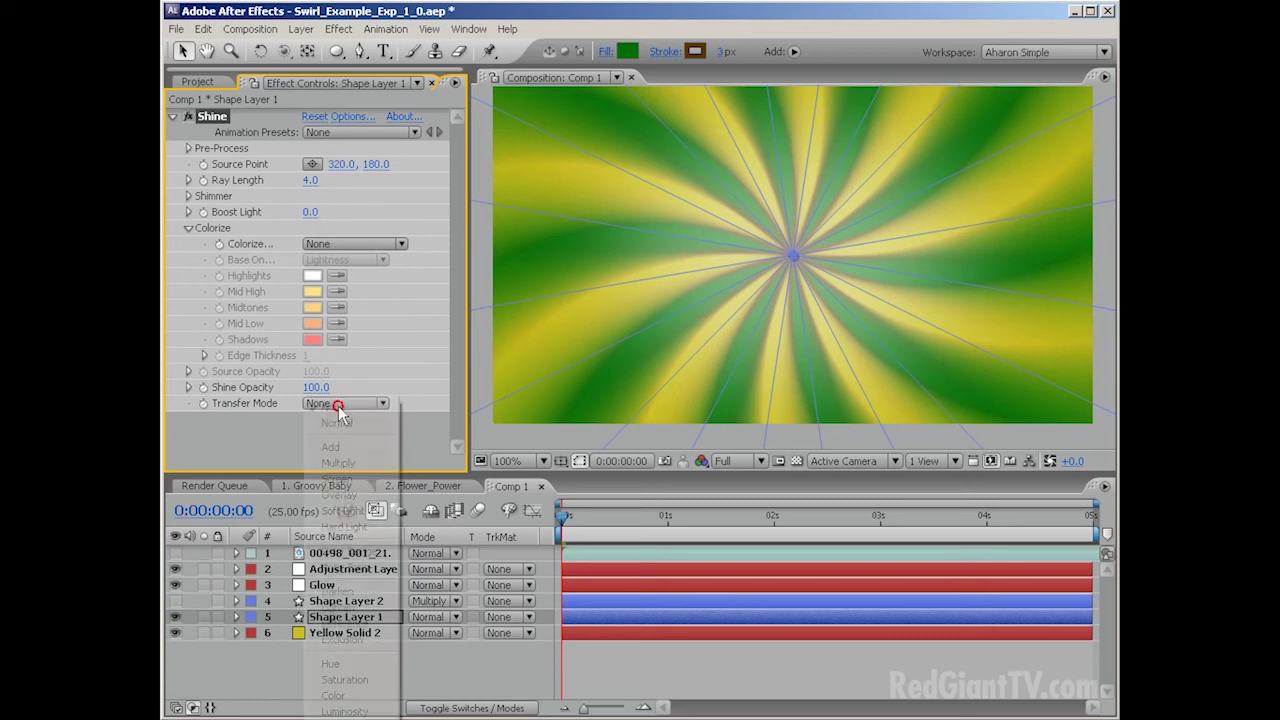
left_click(341, 443)
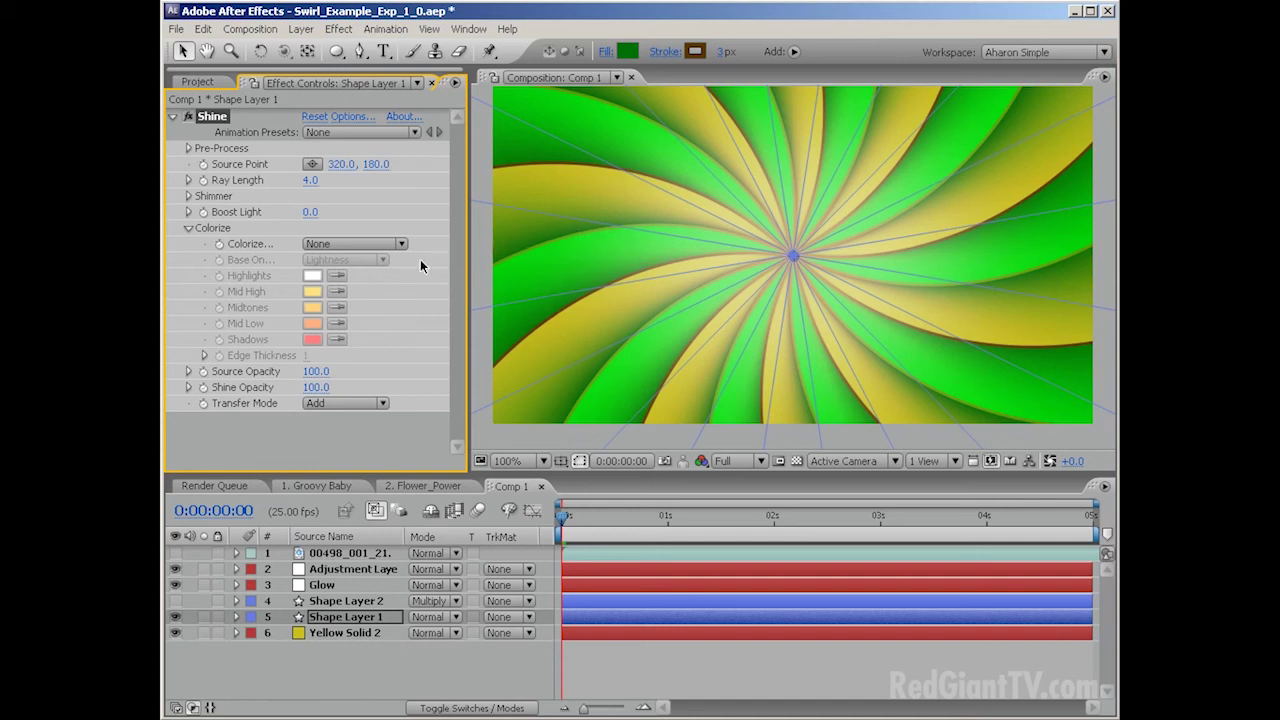
- Set Shine's Ray Length to 8, try a longer length of 36.4, and undo that trial
left_click(311, 182)
type("8")
key("Return")
left_click_drag(312, 180, 578, 176)
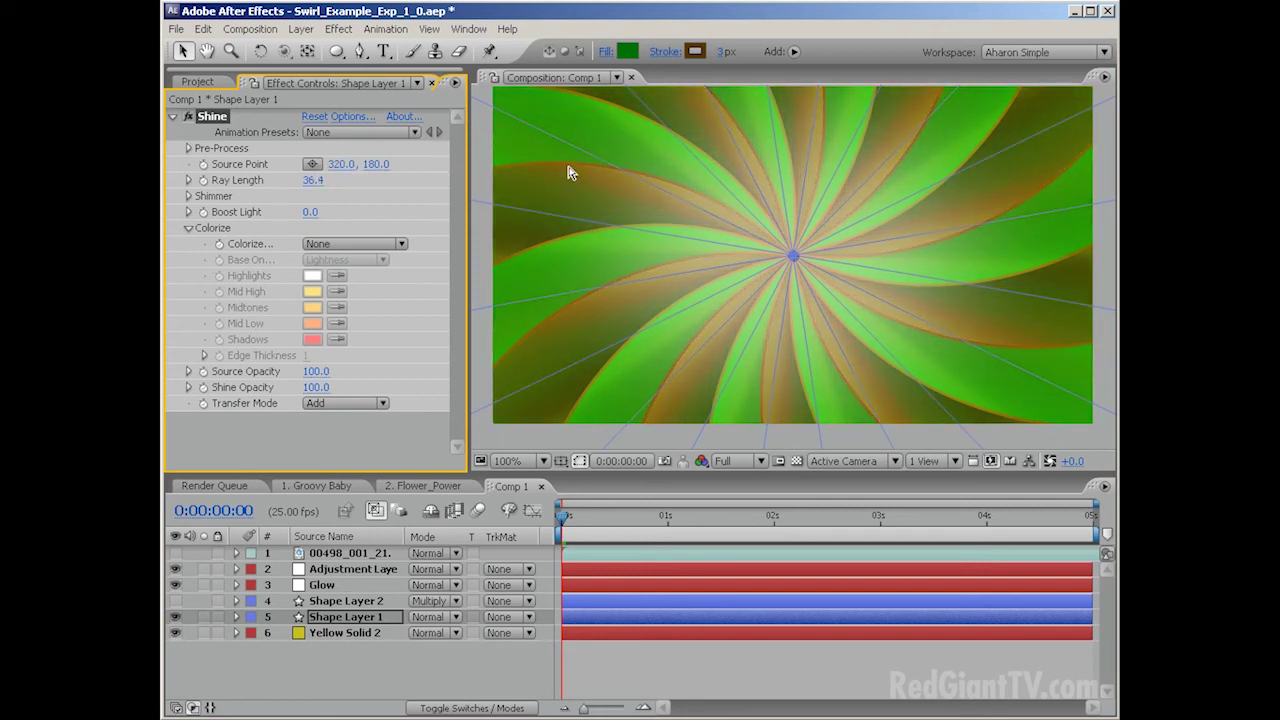
key("ctrl+z")
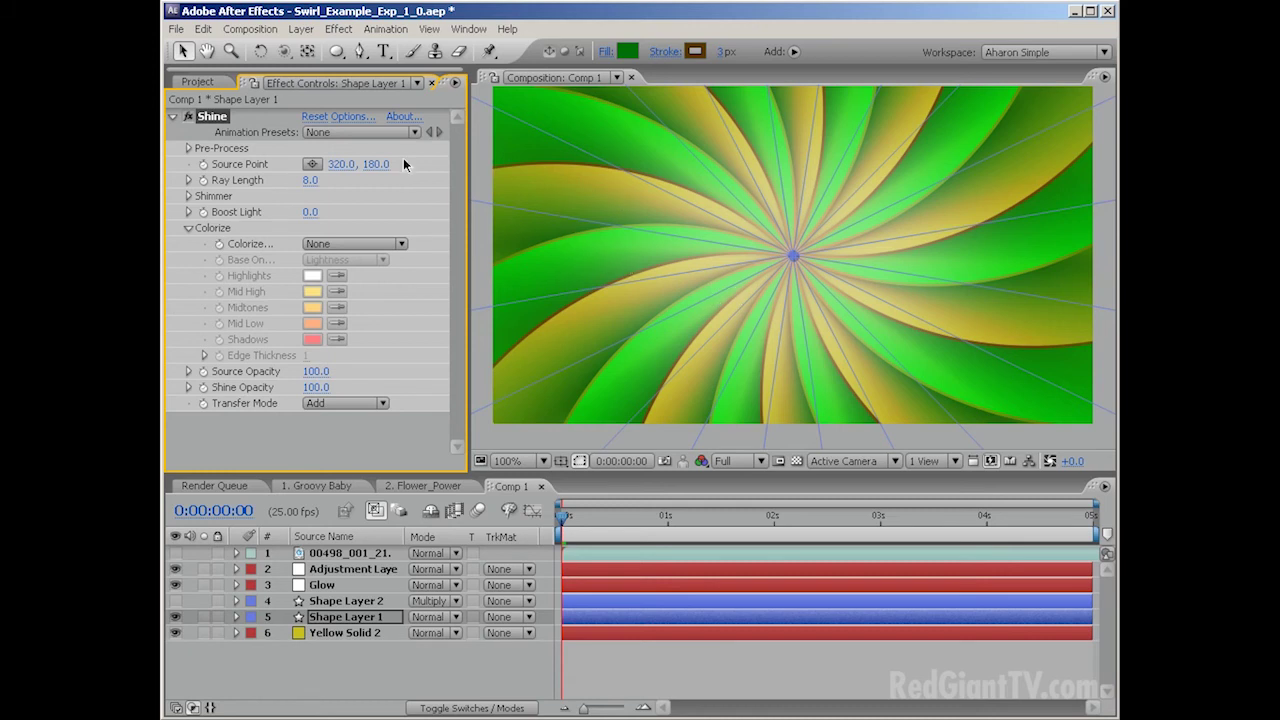
- Increase Shine's Boost Light on Shape Layer 1 to 15
left_click_drag(313, 218, 388, 211)
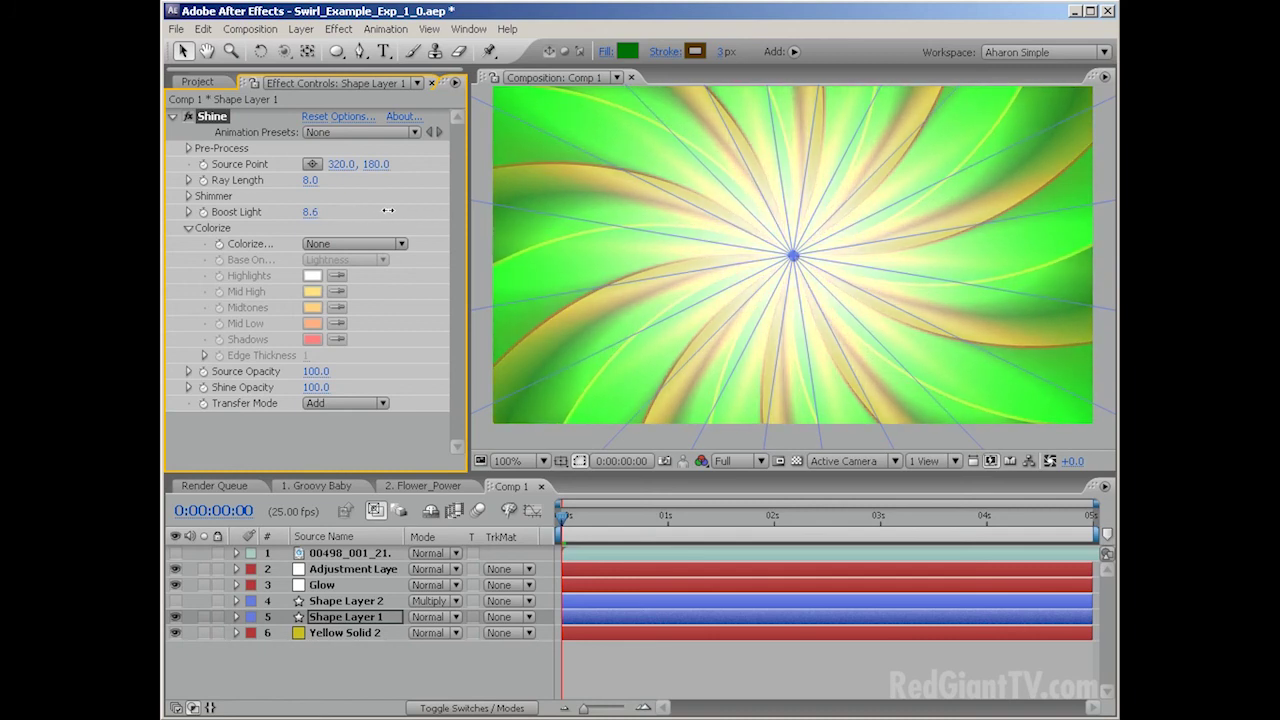
left_click(313, 212)
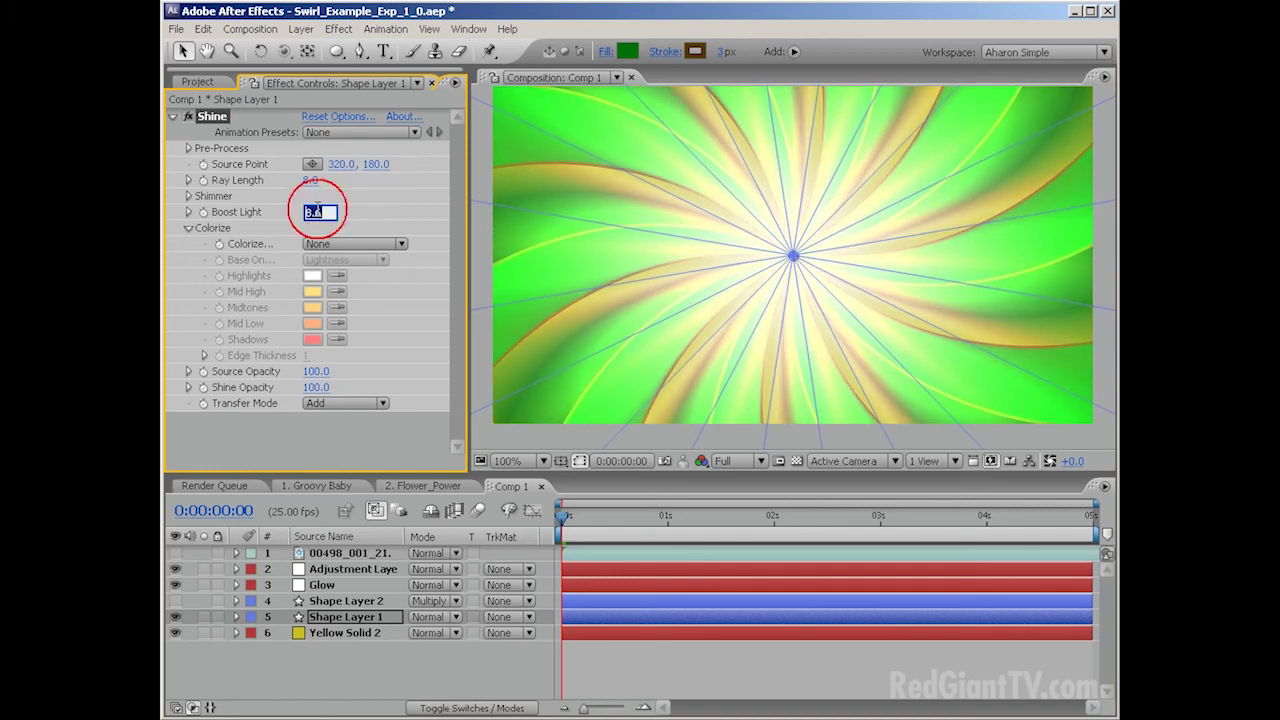
type("15")
key("Return")
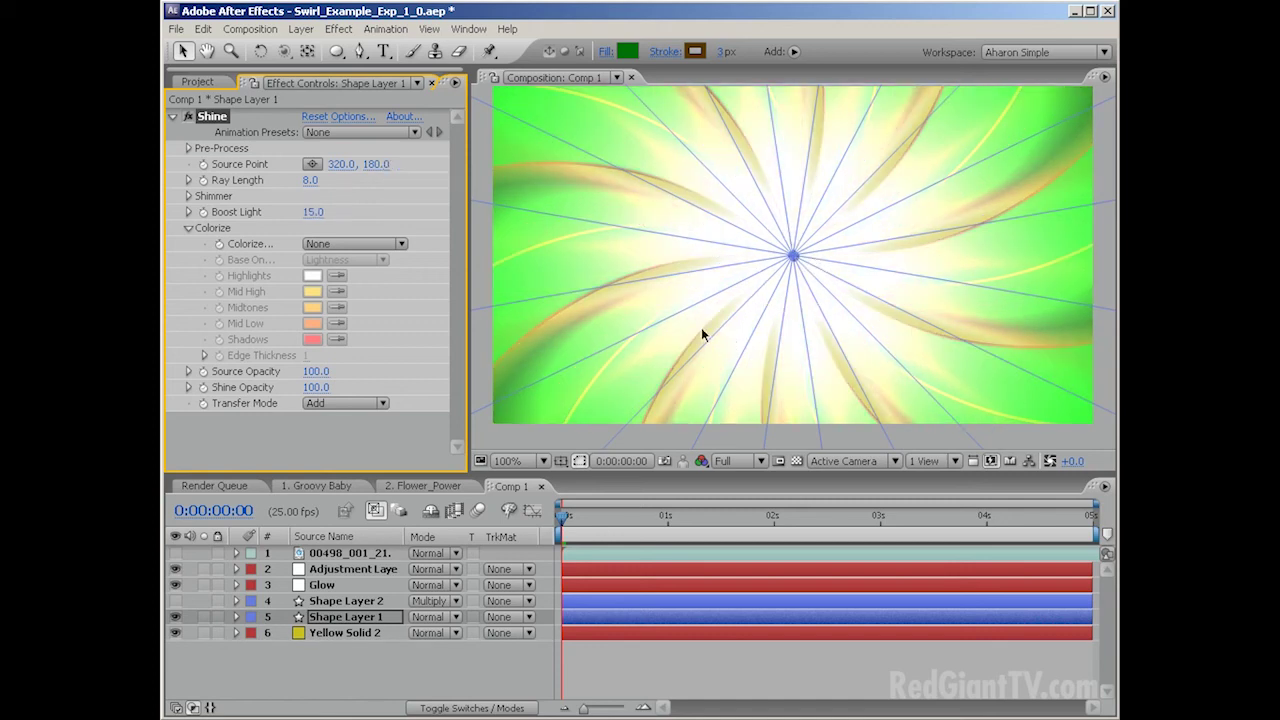
- Set the Glow layer's opacity to 45%
left_click(333, 588)
key("t")
left_click(417, 601)
type("45")
key("Return")
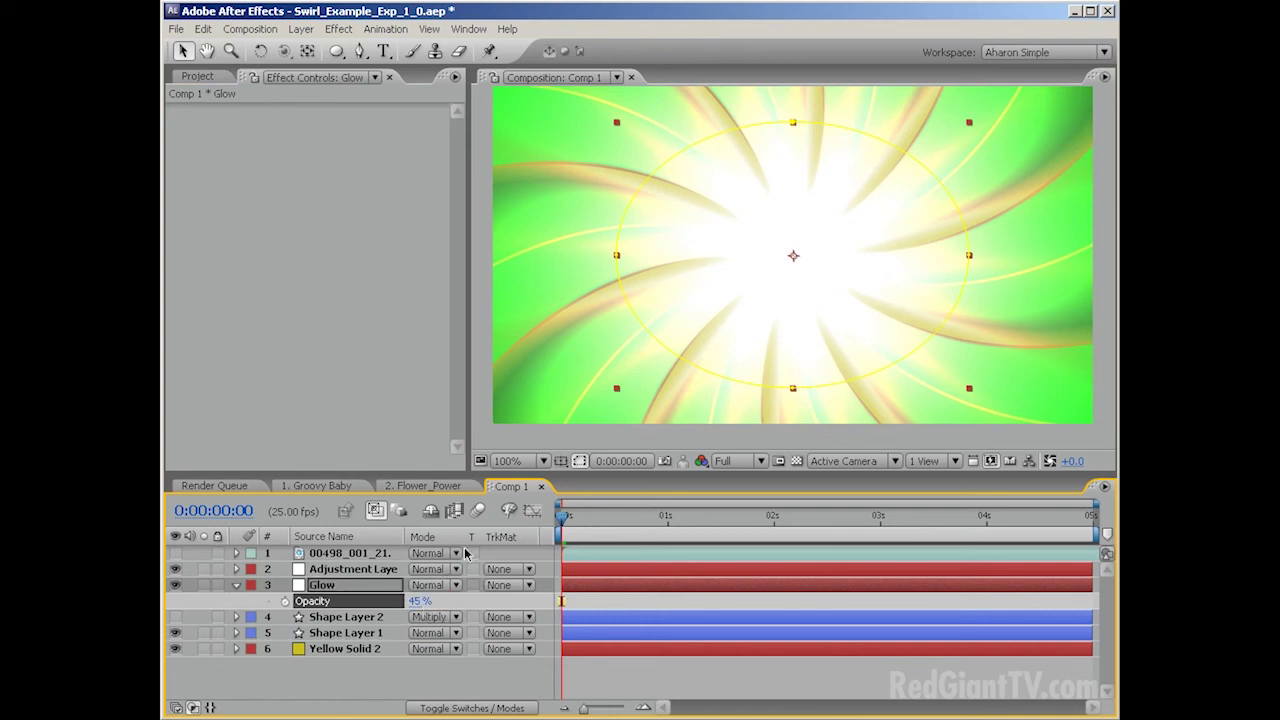
- Shrink the Glow layer's elliptical mask slightly about its center
left_click(615, 255)
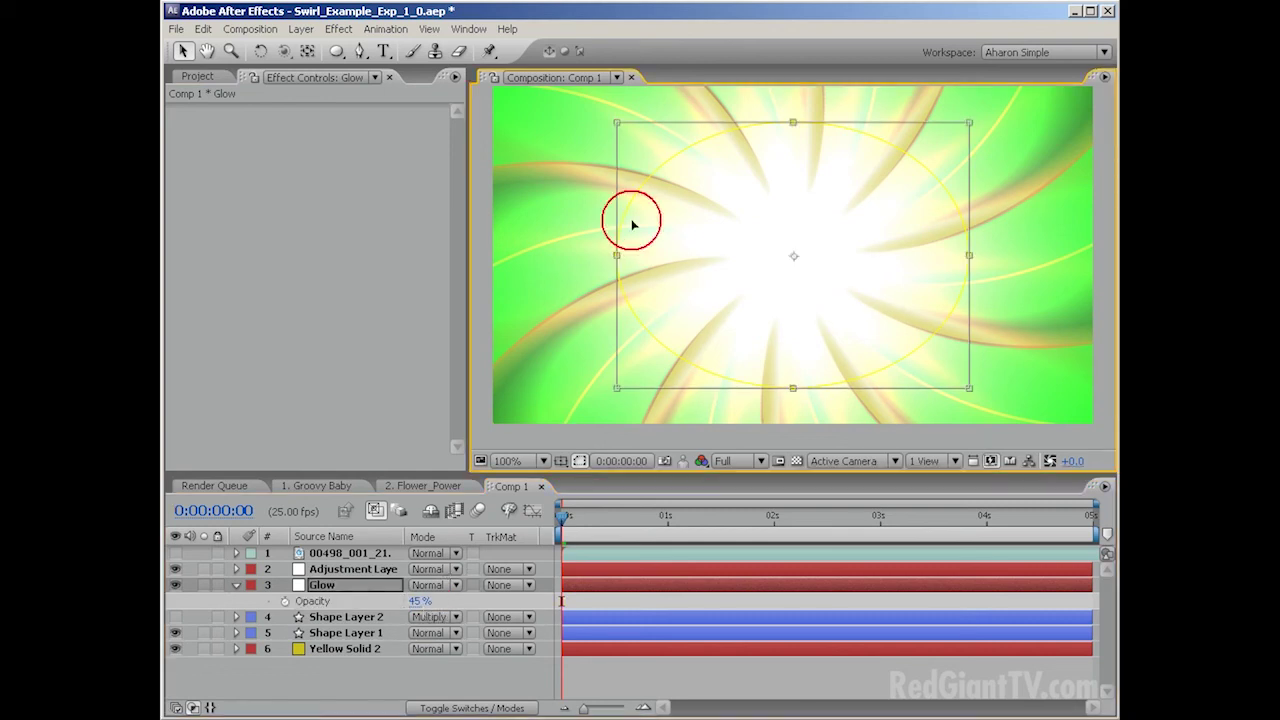
left_click_drag(616, 122, 625, 130)
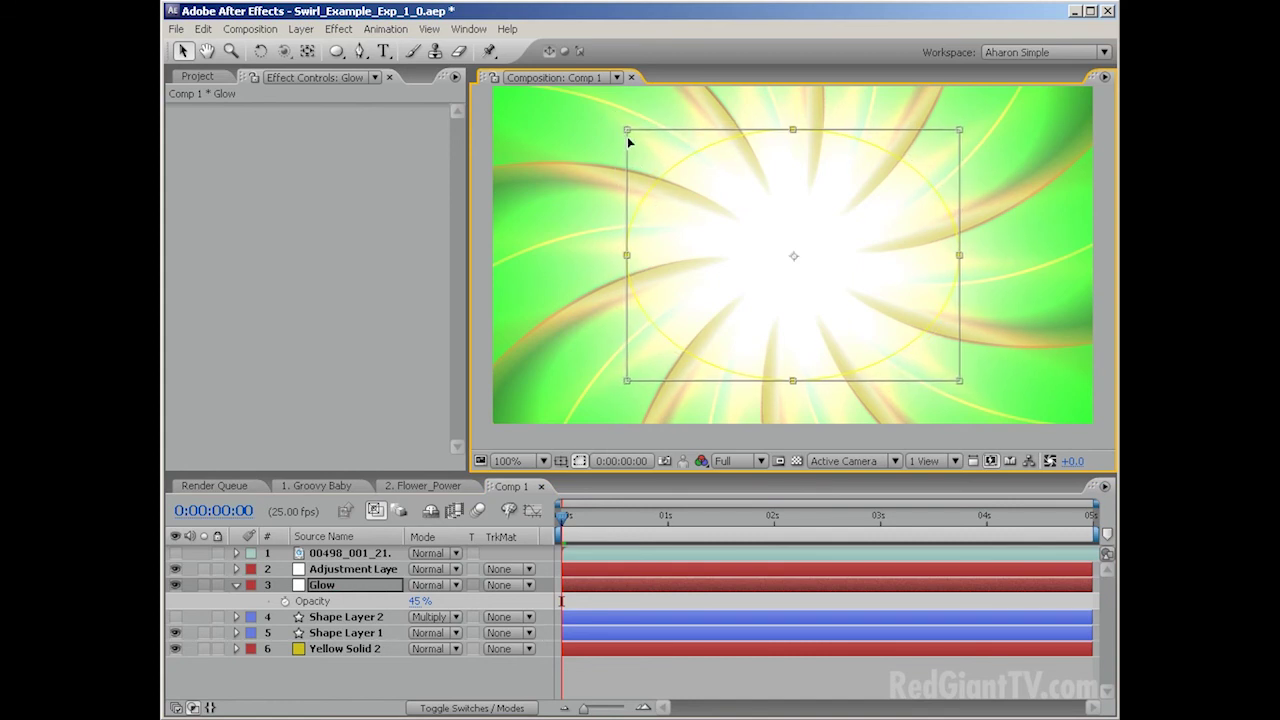
left_click(651, 266)
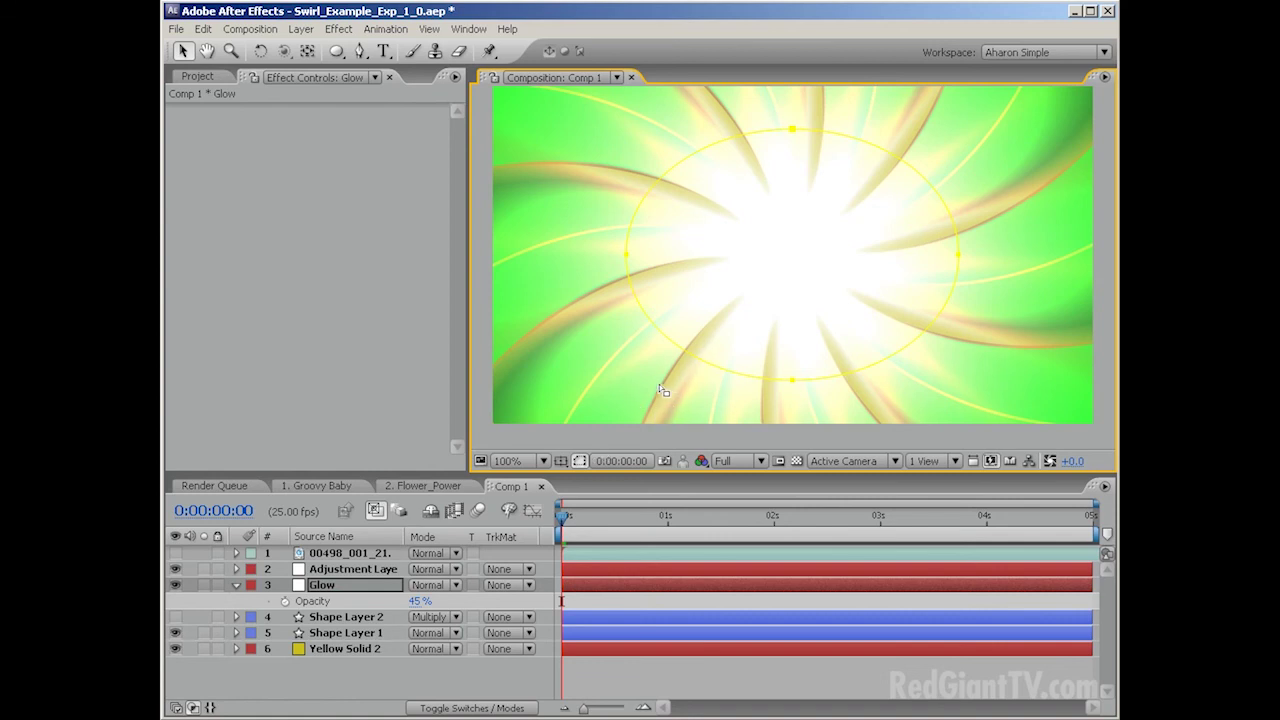
- Make Shape Layer 2 visible and copy Shape Layer 1's Shine effect onto it
left_click(334, 619)
left_click(176, 617)
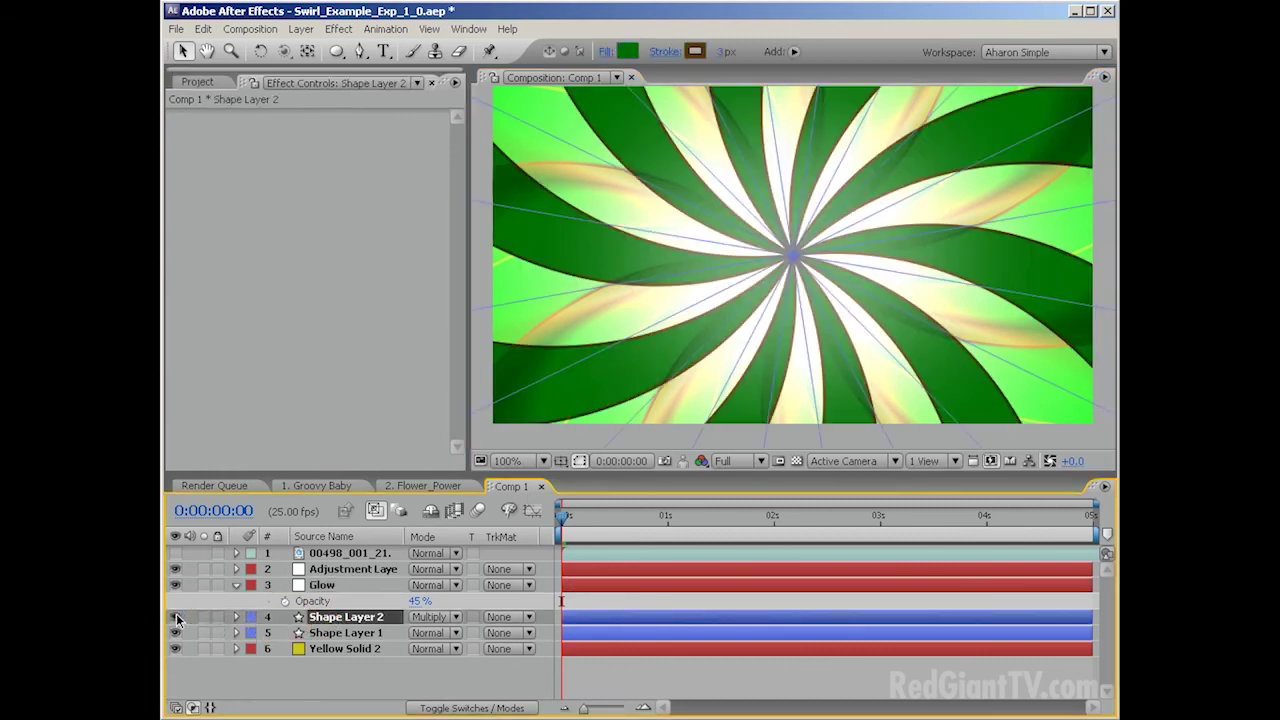
left_click(332, 633)
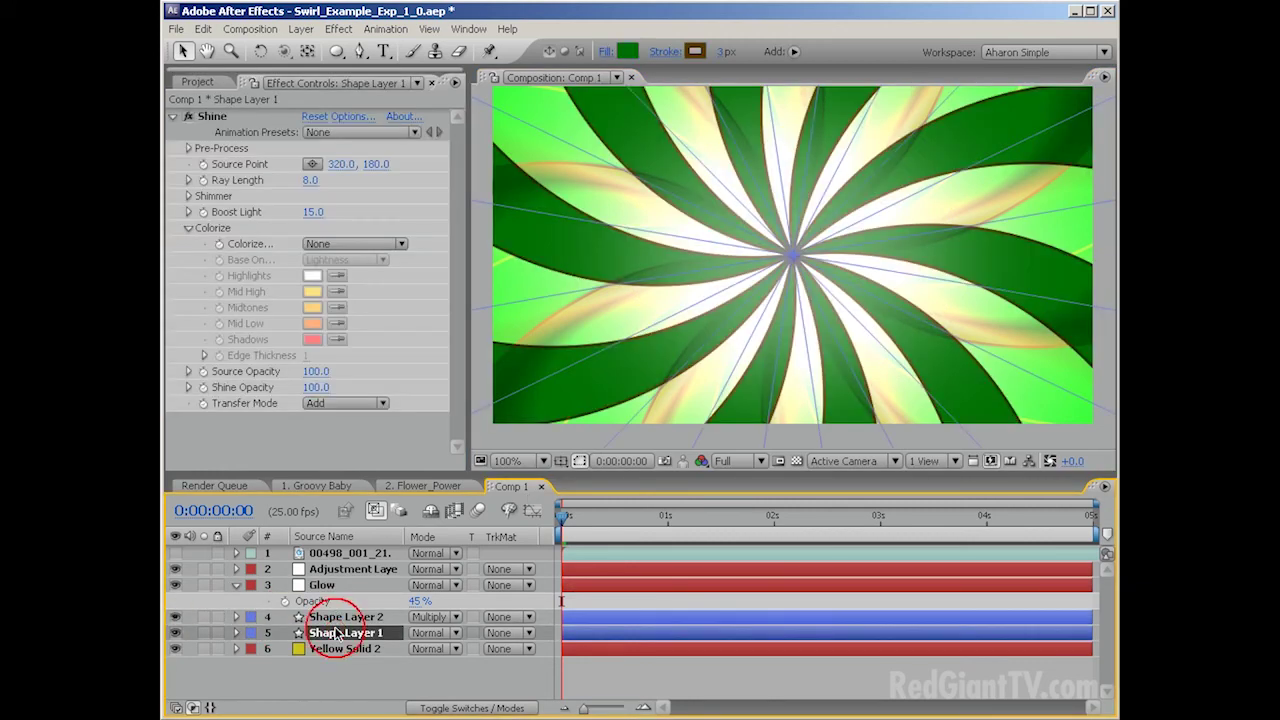
key("e")
left_click(312, 649)
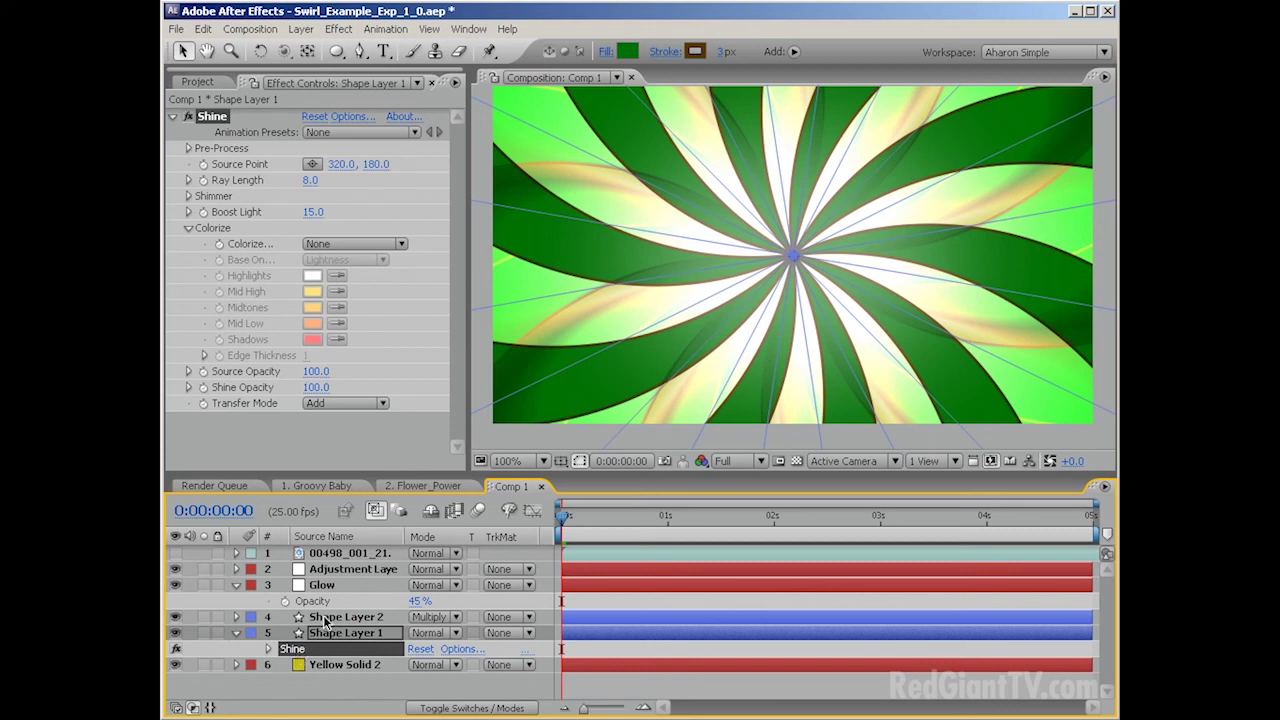
left_click(326, 621)
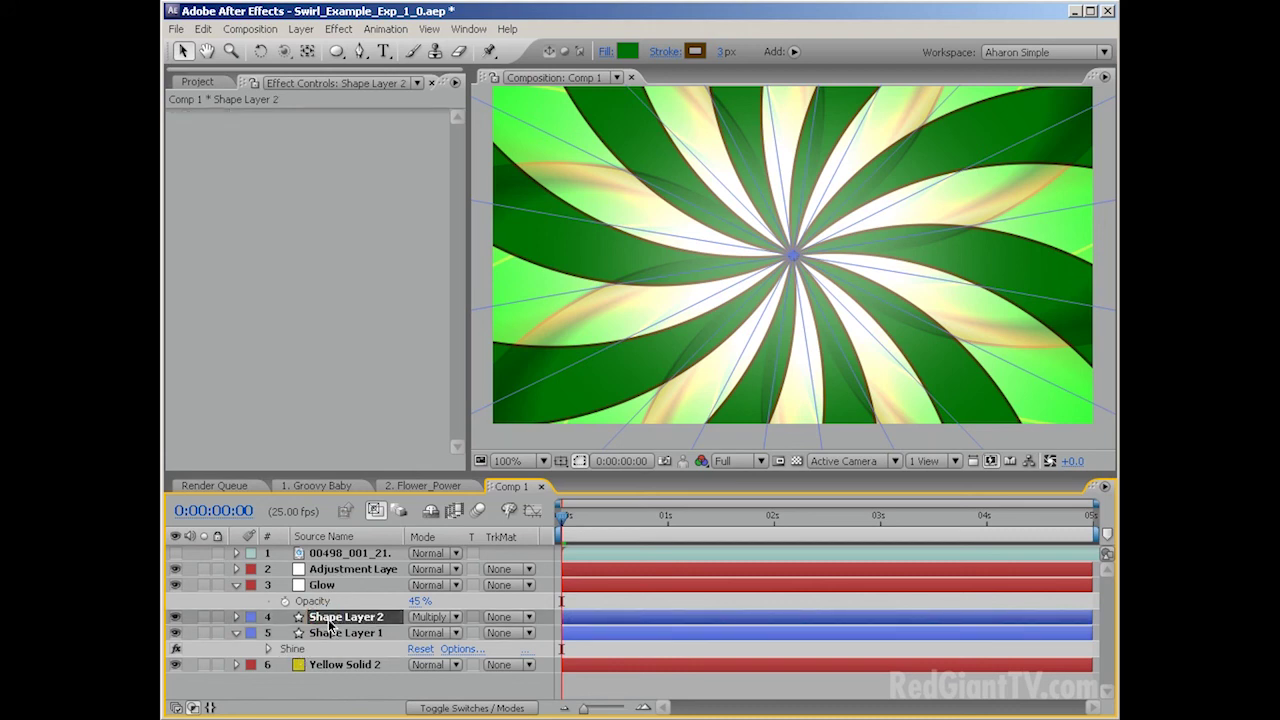
key("ctrl+v")
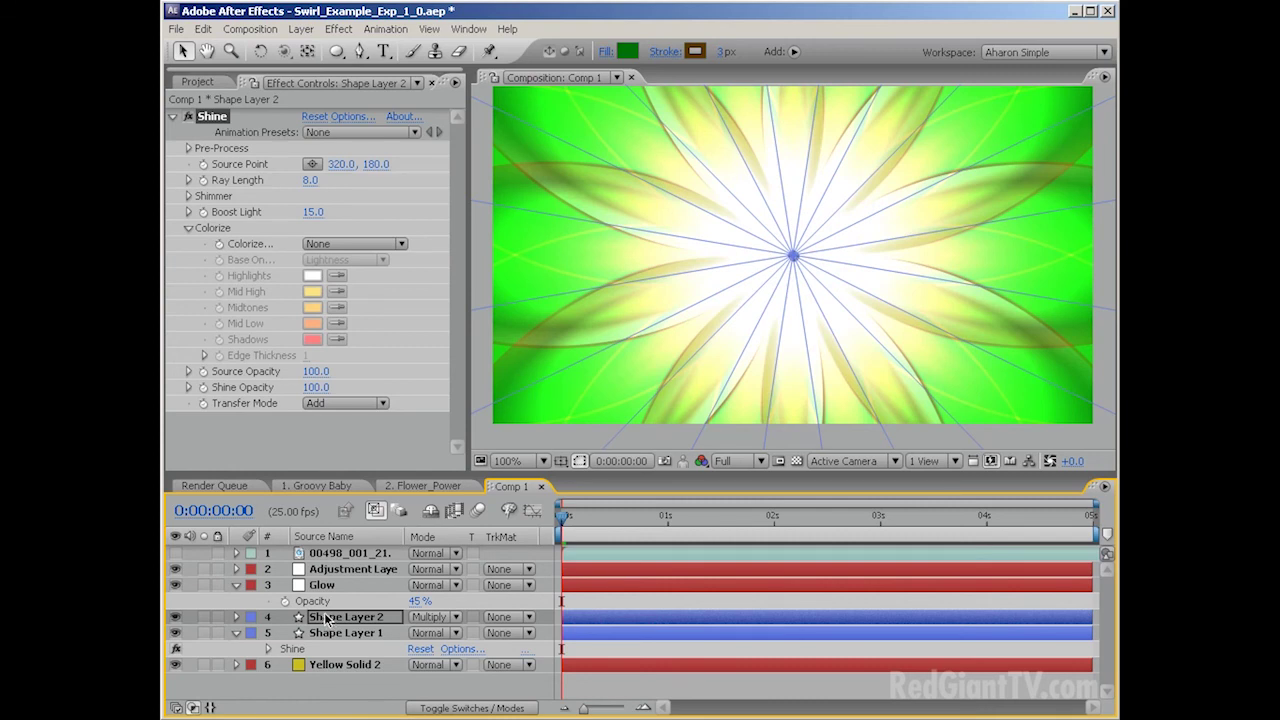
- Show the 00498_001_21.mov footage layer and preview the full composition with the shining swirls
left_click(176, 553)
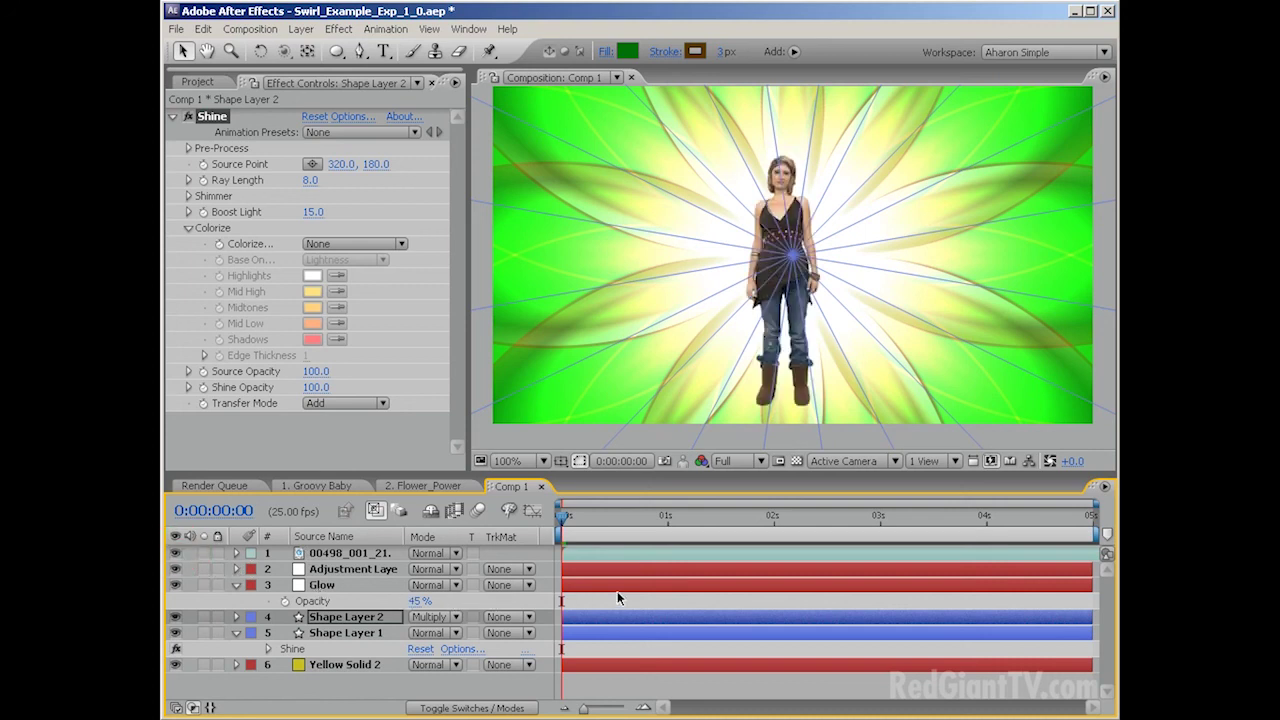
left_click(655, 553)
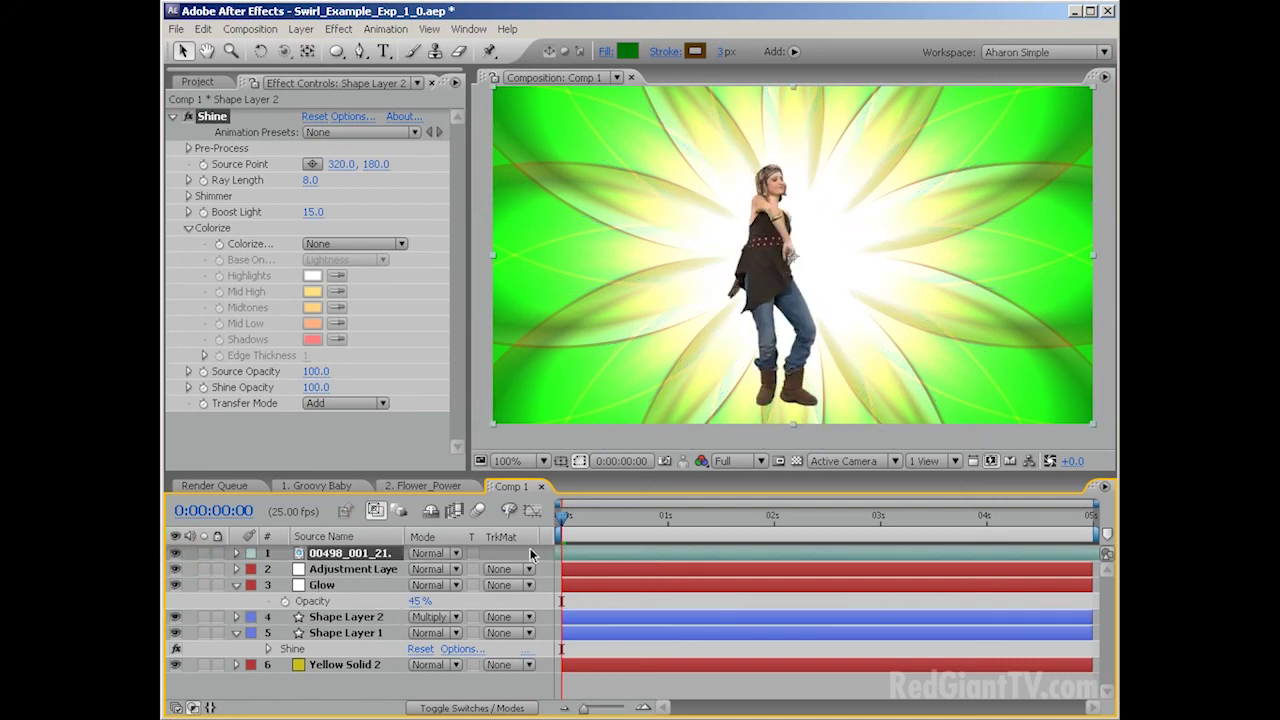
key("KP_0")
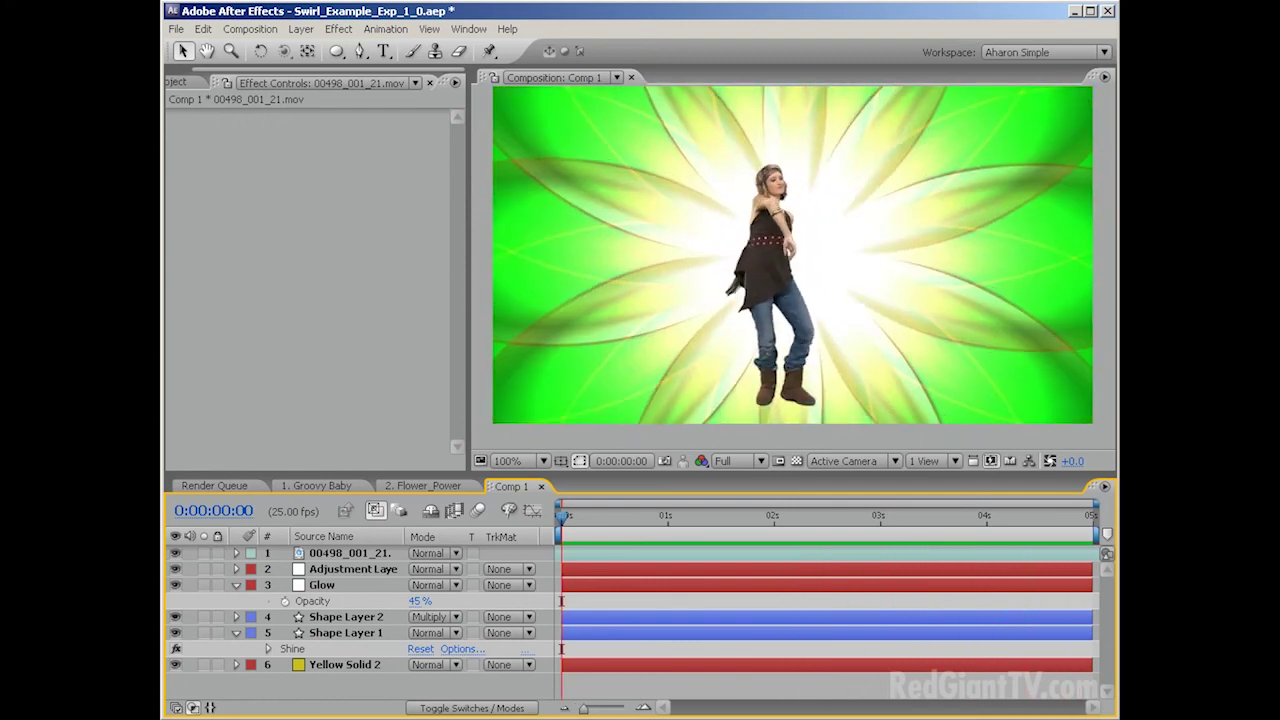
- Switch to Firefox and open the Trial Versions download page on the Red Giant Software site
key("alt+Tab")
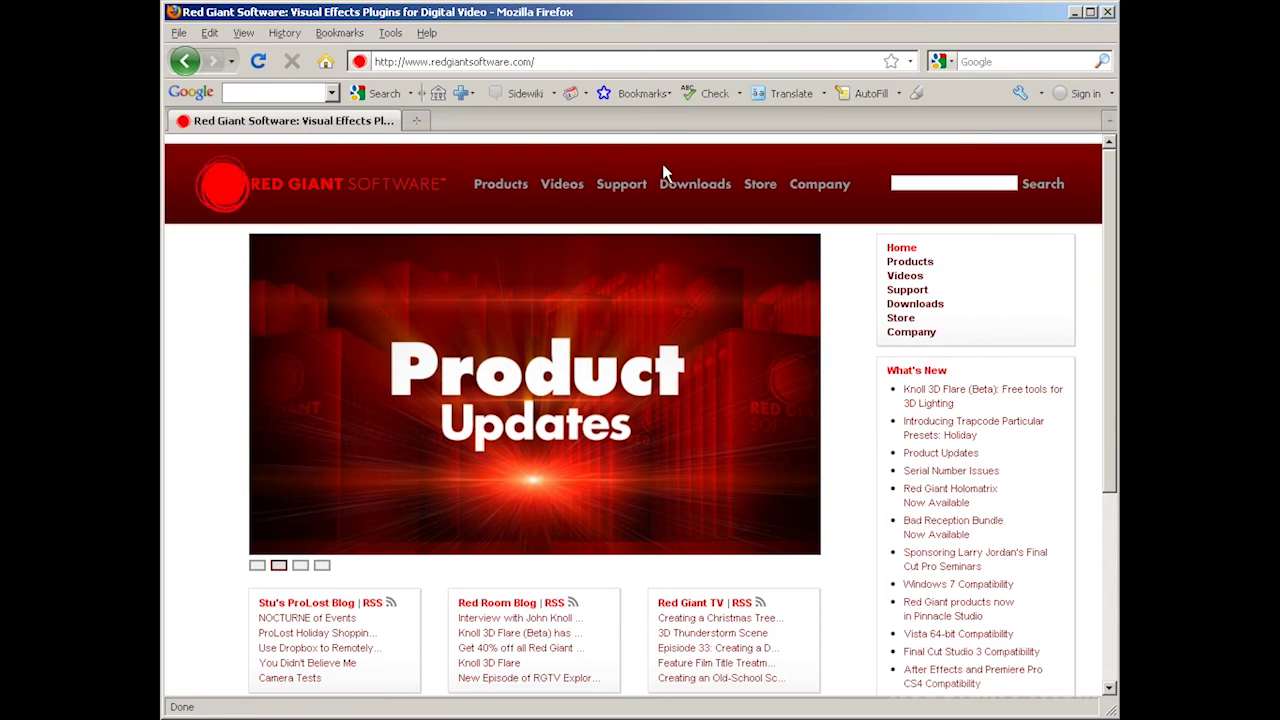
mouse_move(703, 185)
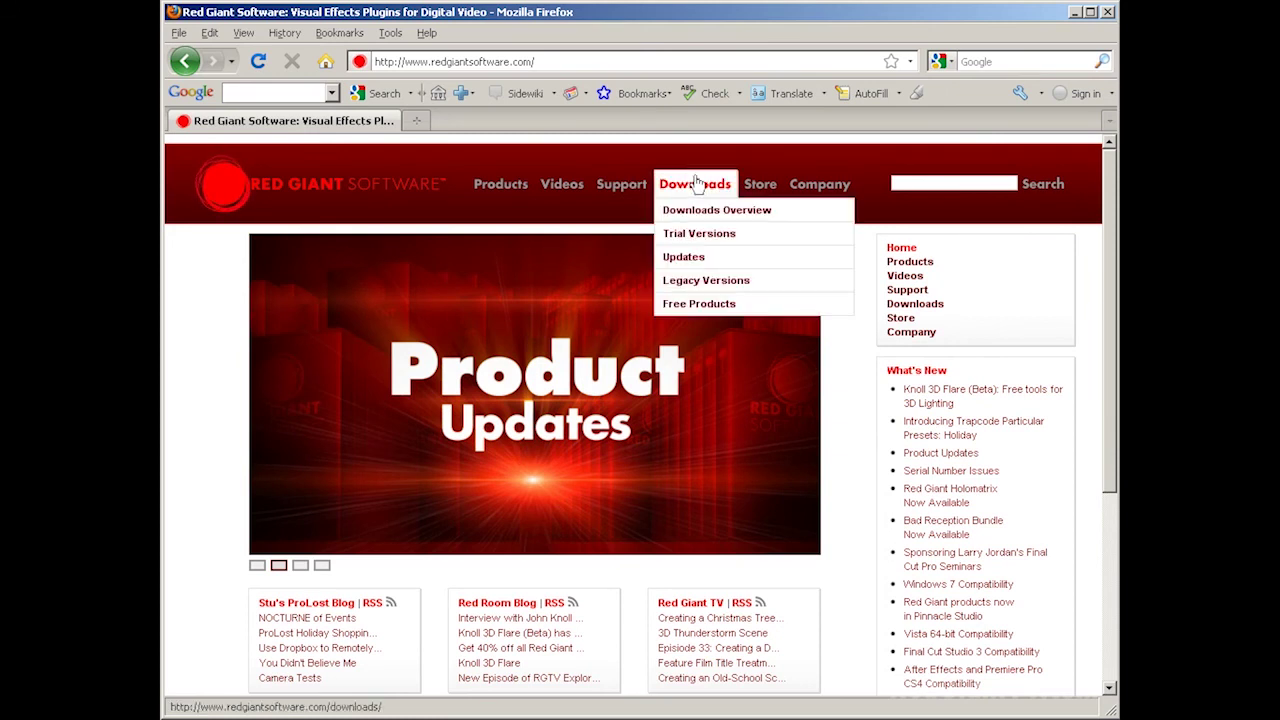
left_click(700, 236)
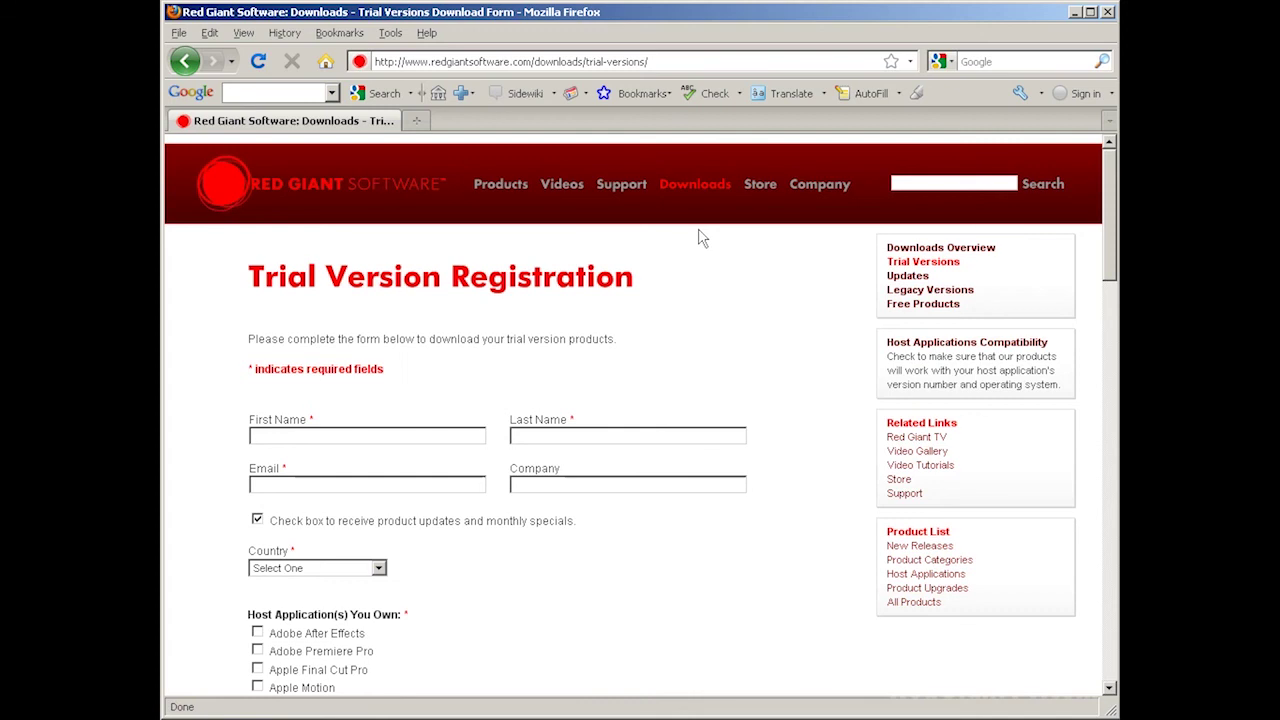